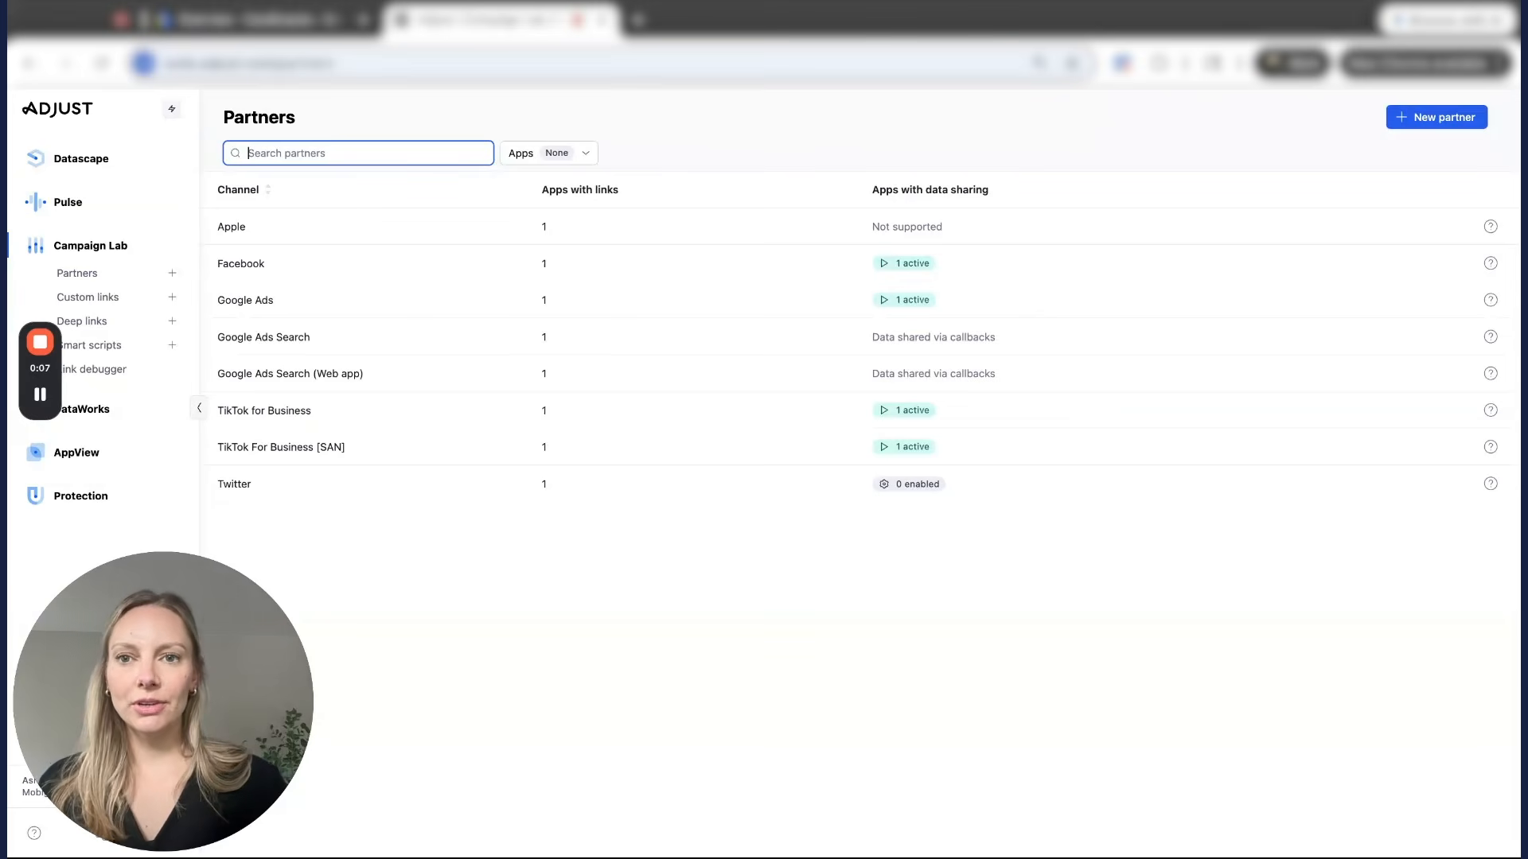
Step: Open Adjust's Campaign Lab Partners page listing the eight connected channels
left_click(89, 283)
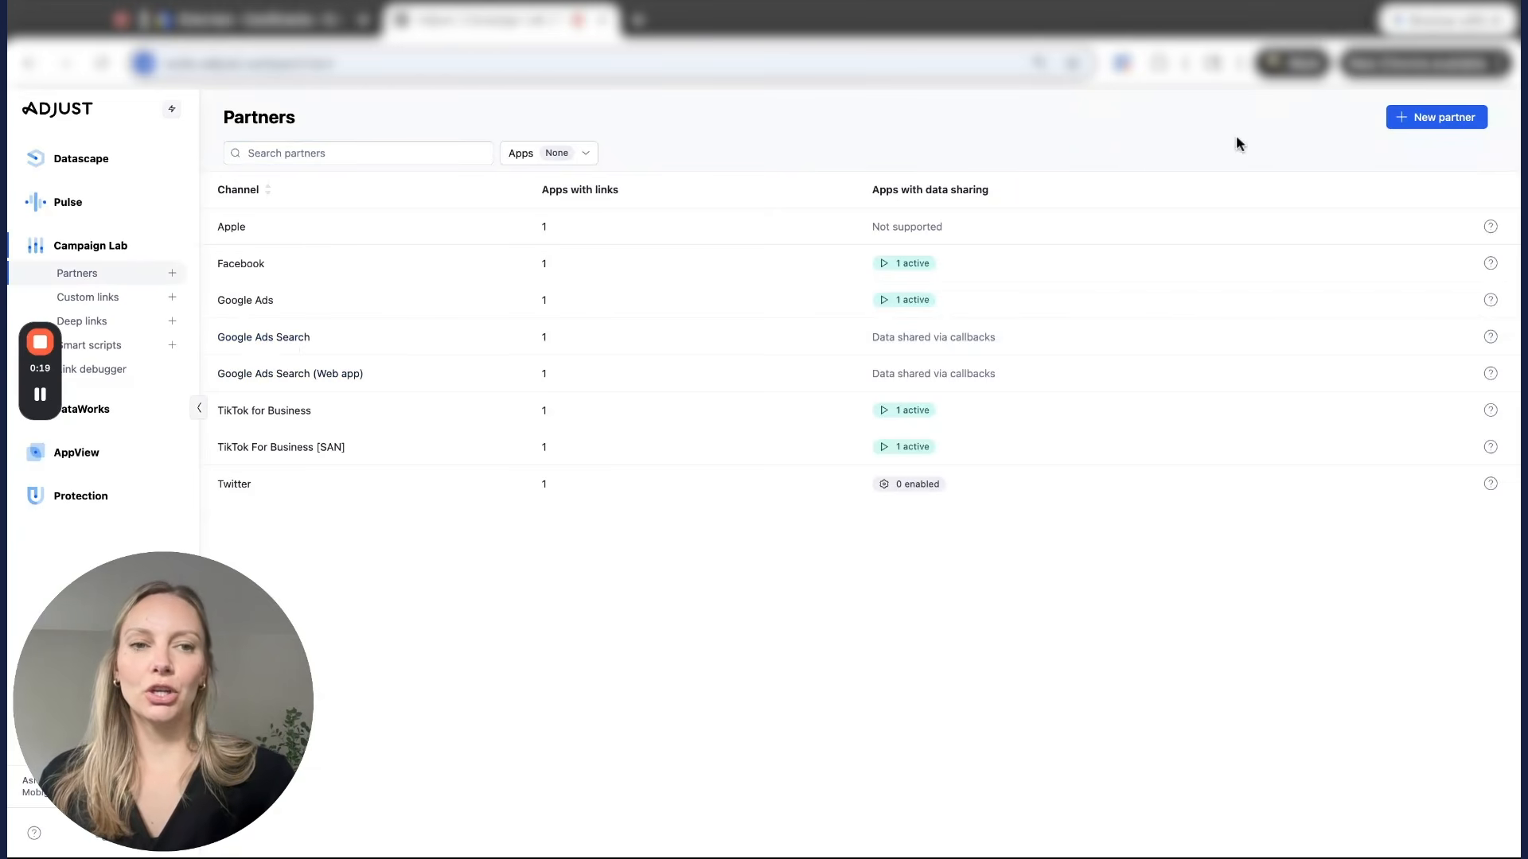
left_click(1423, 127)
type("google")
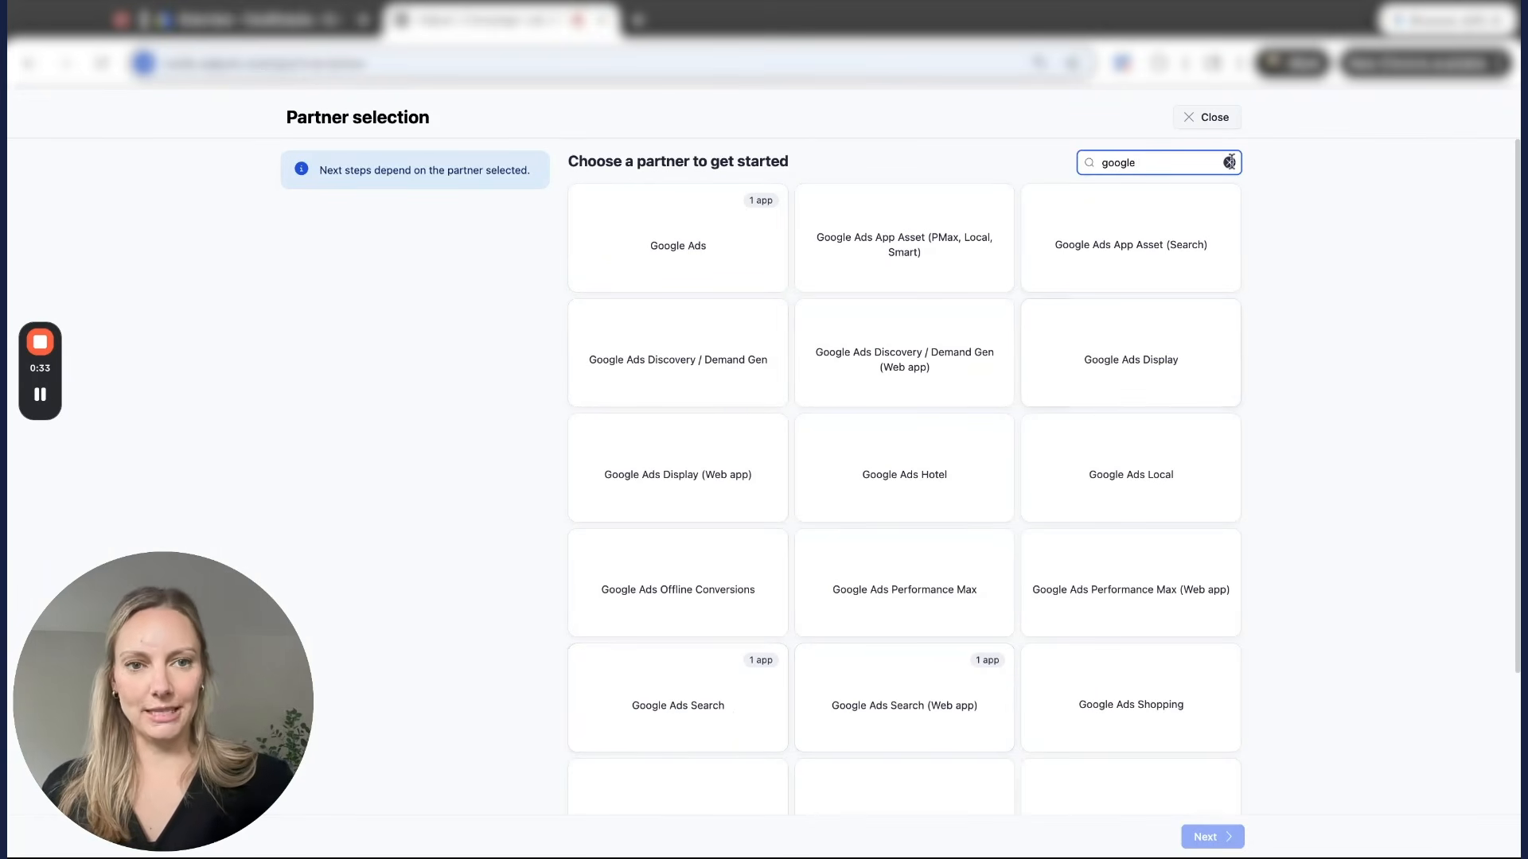
left_click(1209, 119)
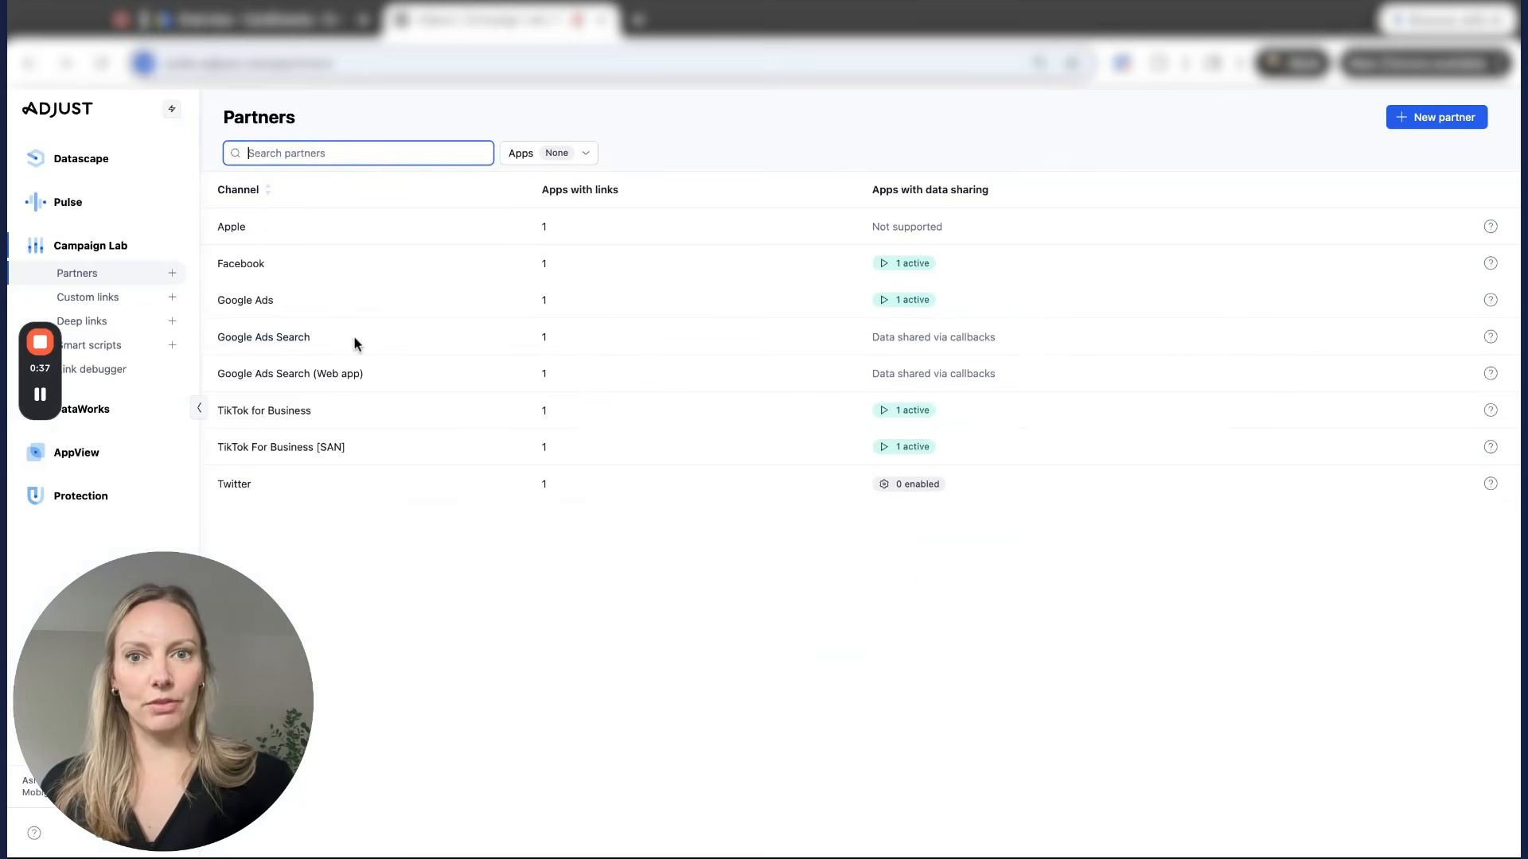
Step: Open the Google Ads Search partner and the details of its first network link
left_click(287, 339)
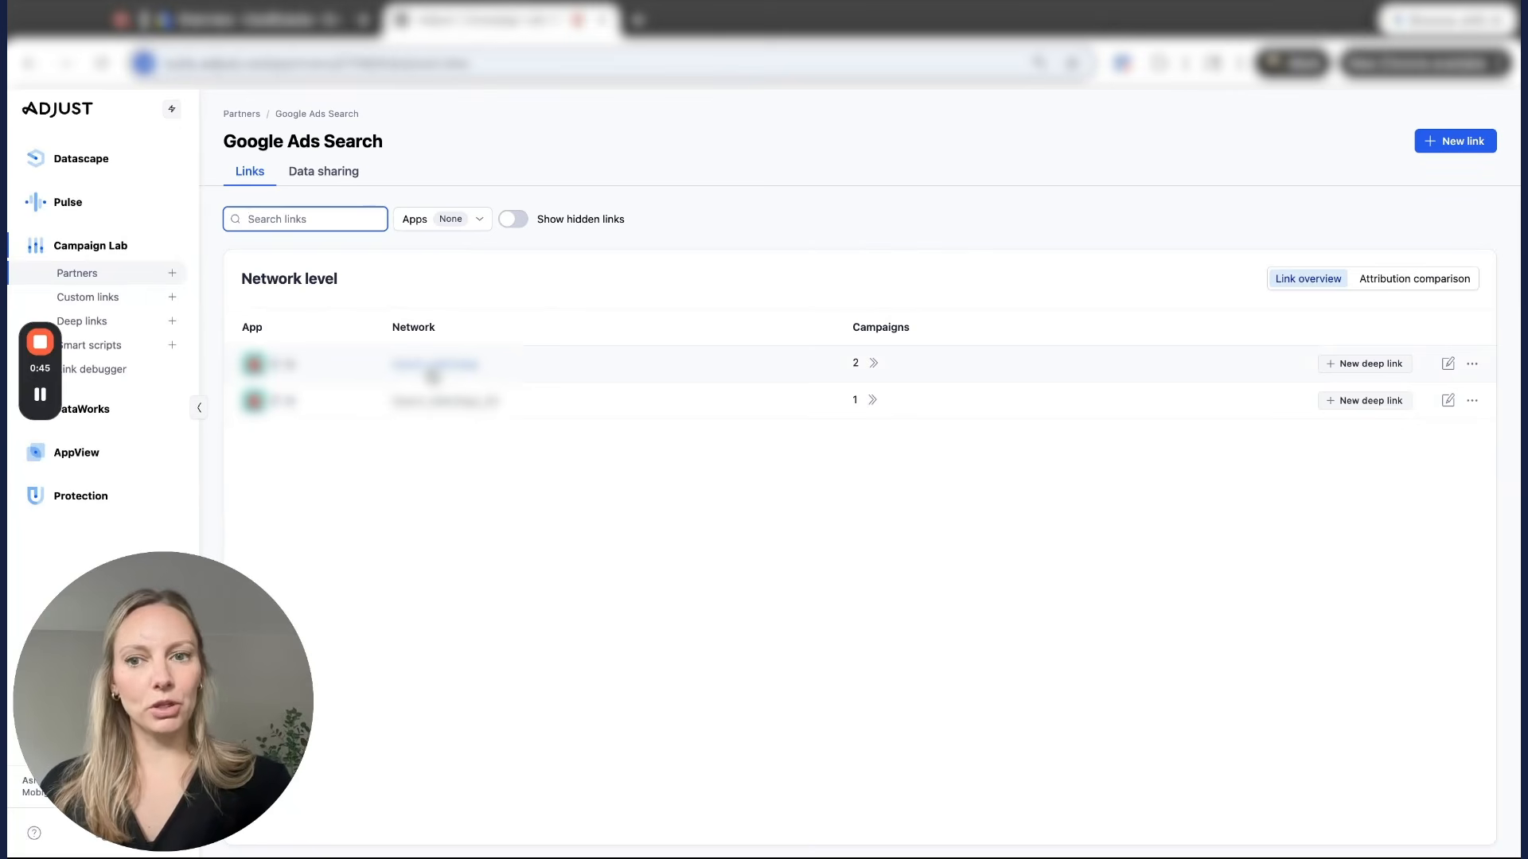
left_click(426, 369)
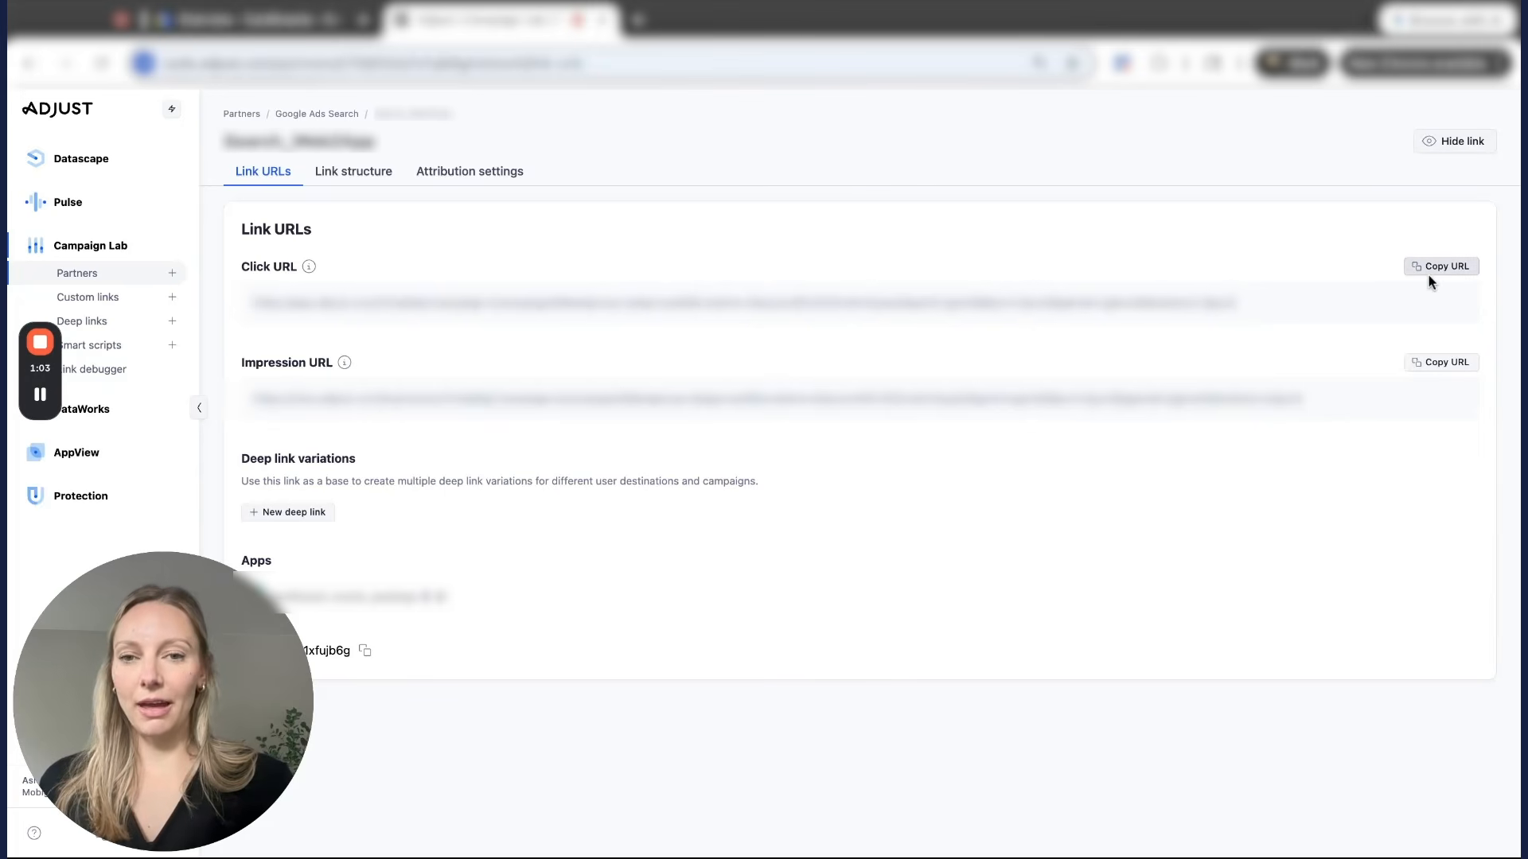
Step: Review the link's structure and attribution settings, then copy its click URL
left_click(359, 185)
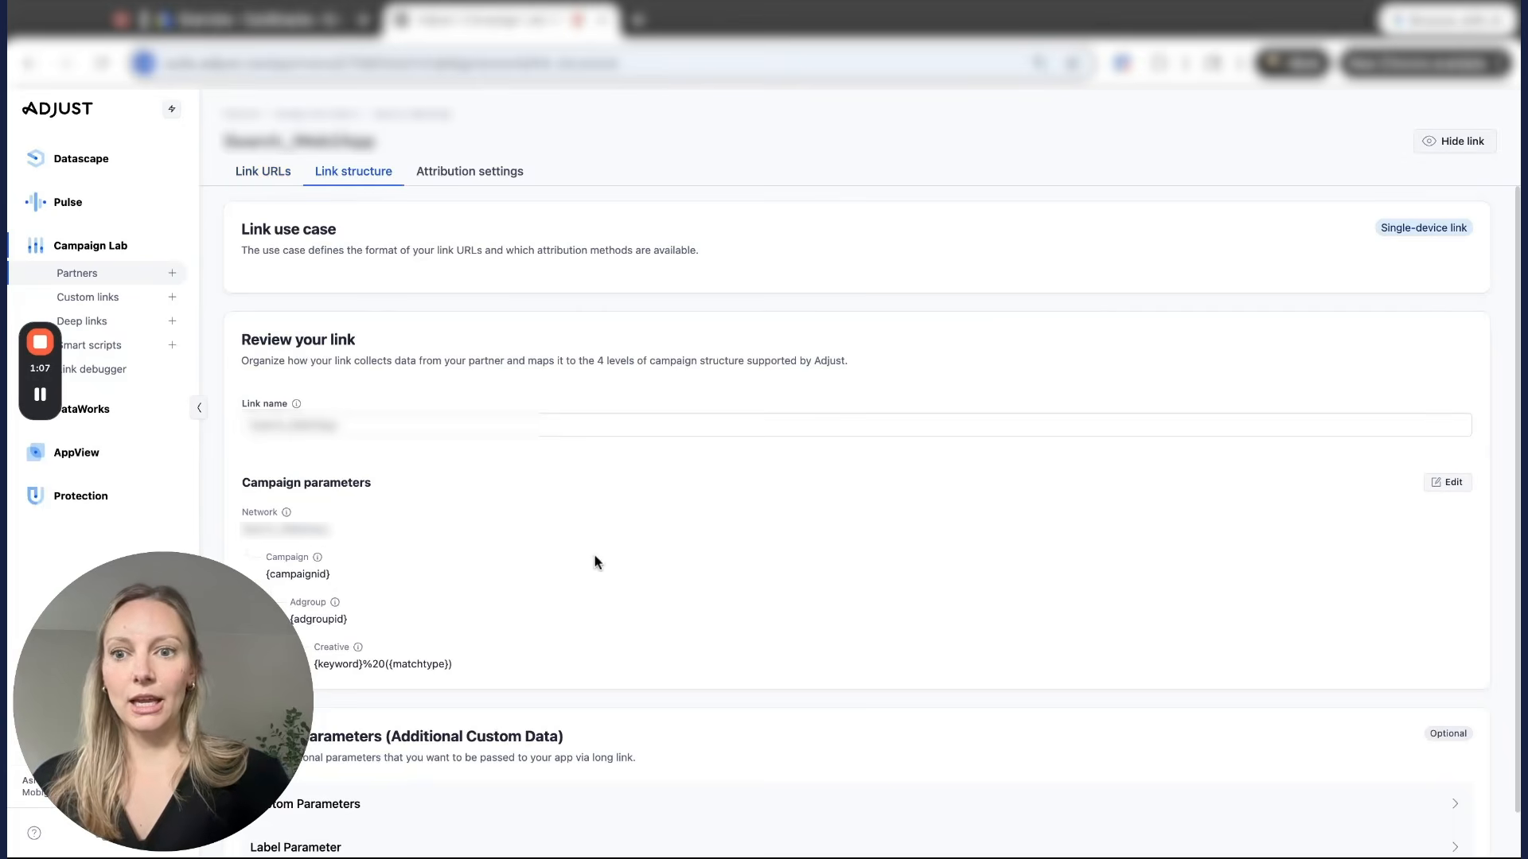
scroll(597, 563, "down", 1)
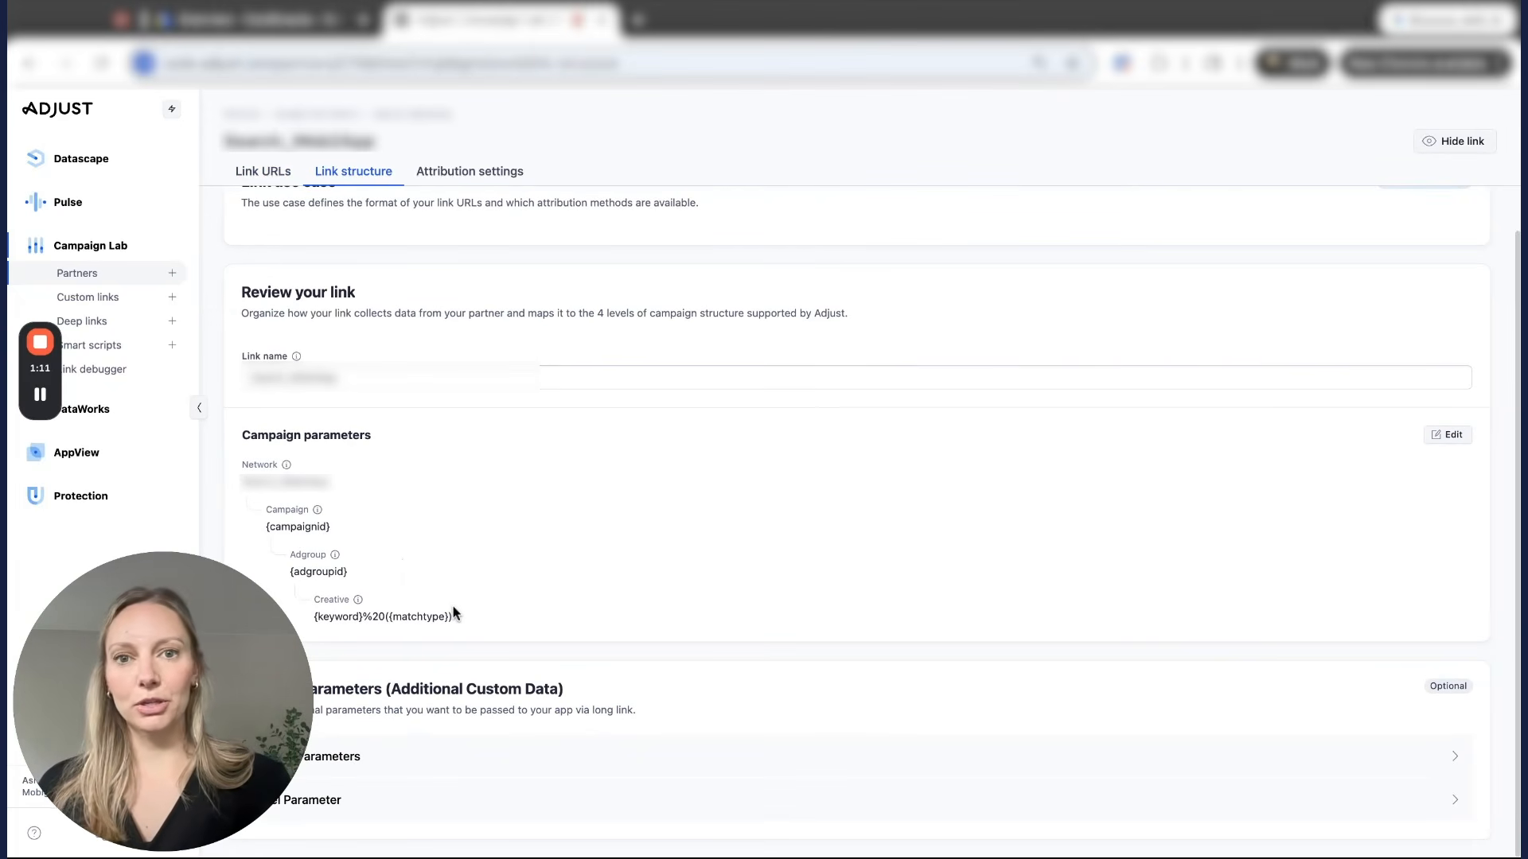
left_click(516, 172)
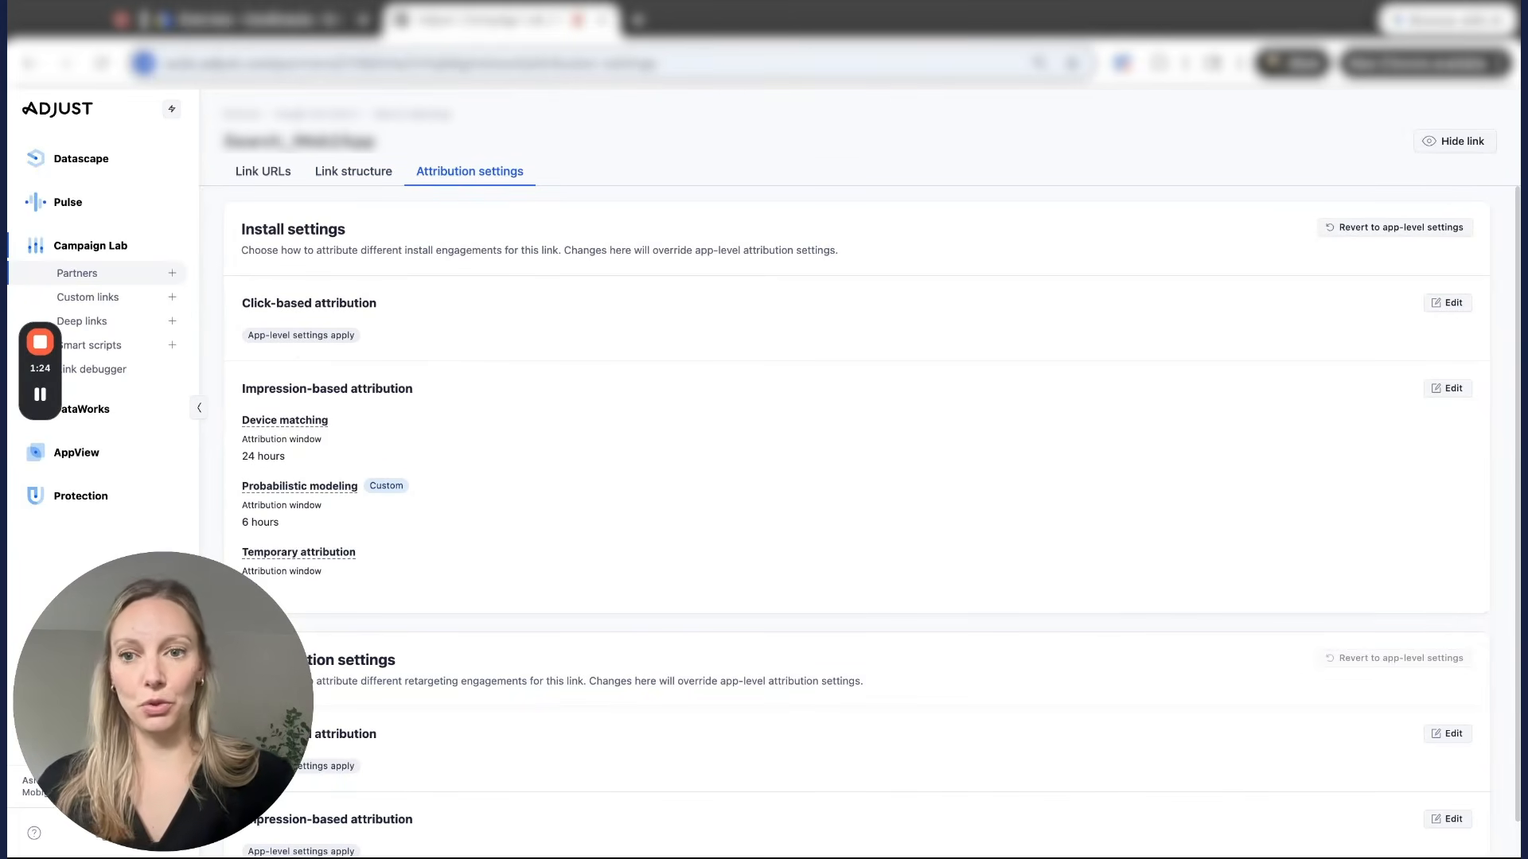
left_click(274, 179)
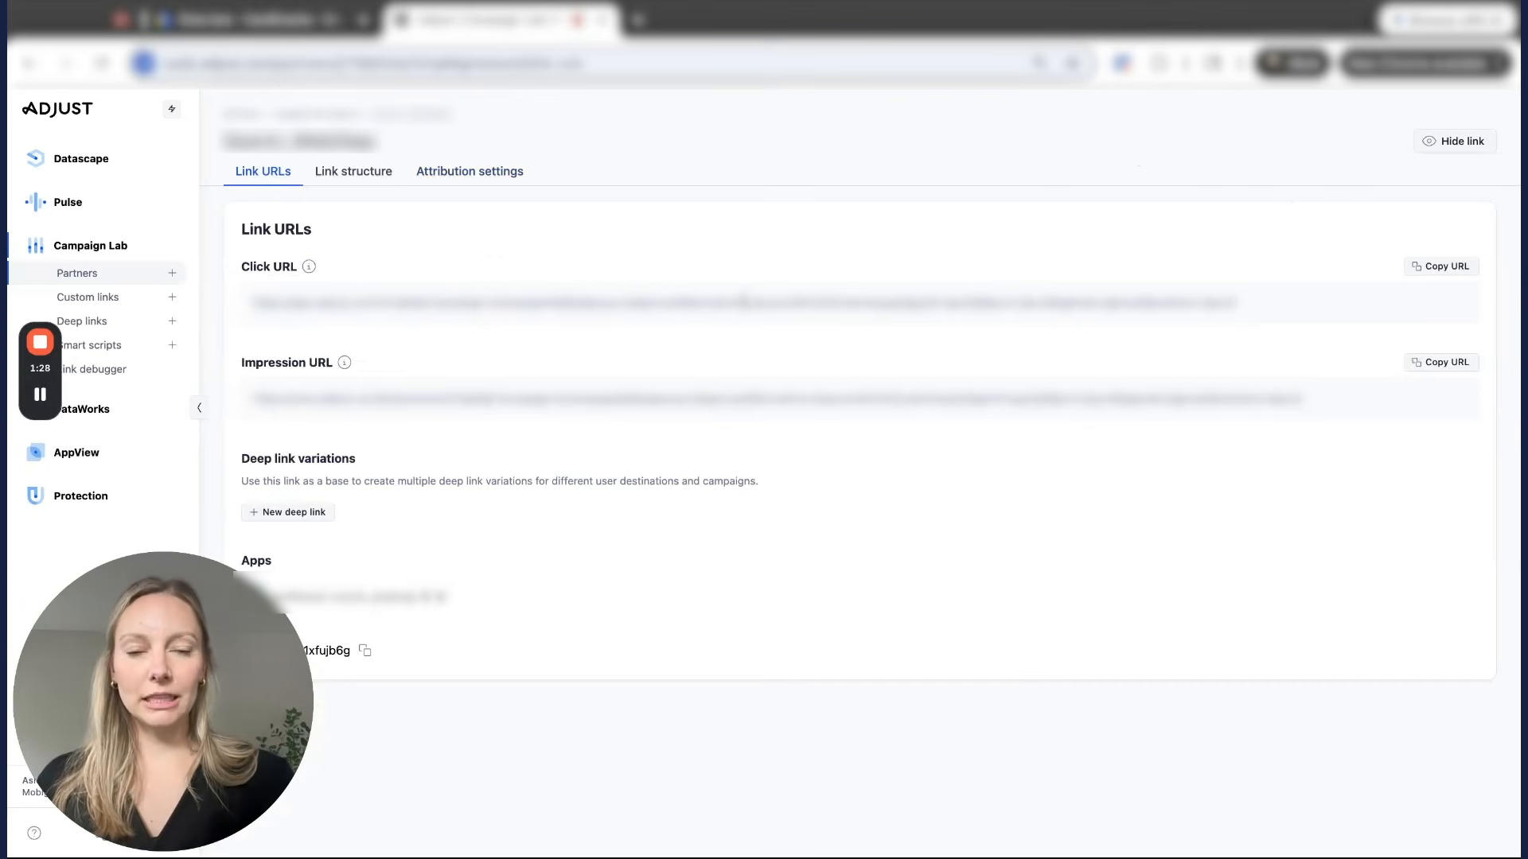
left_click(1427, 276)
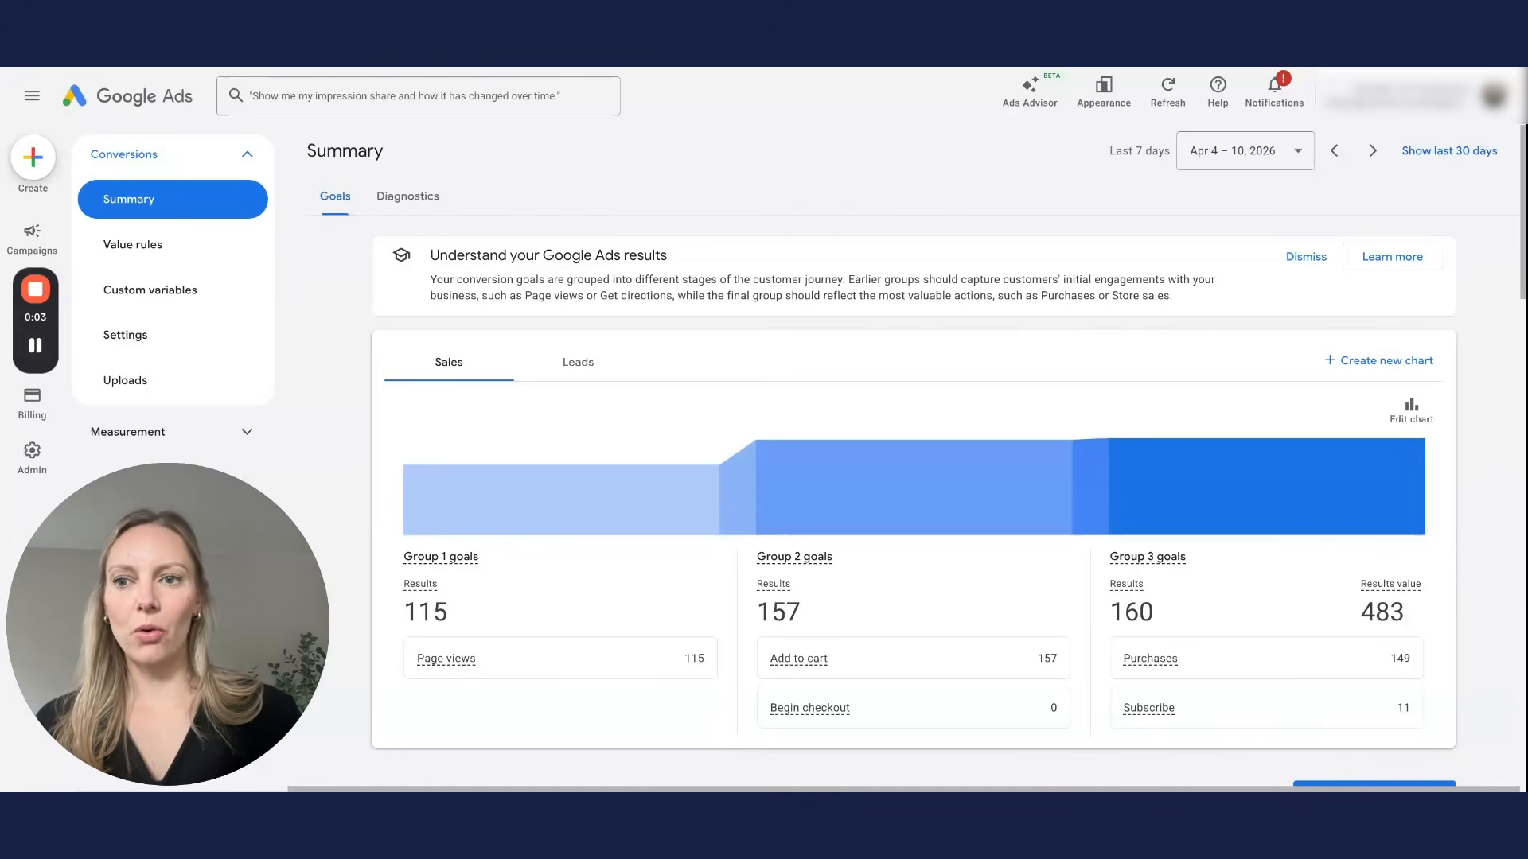
Step: Expand the Custom goals (3) table and start creating a new custom goal
left_click_drag(38, 316, 39, 532)
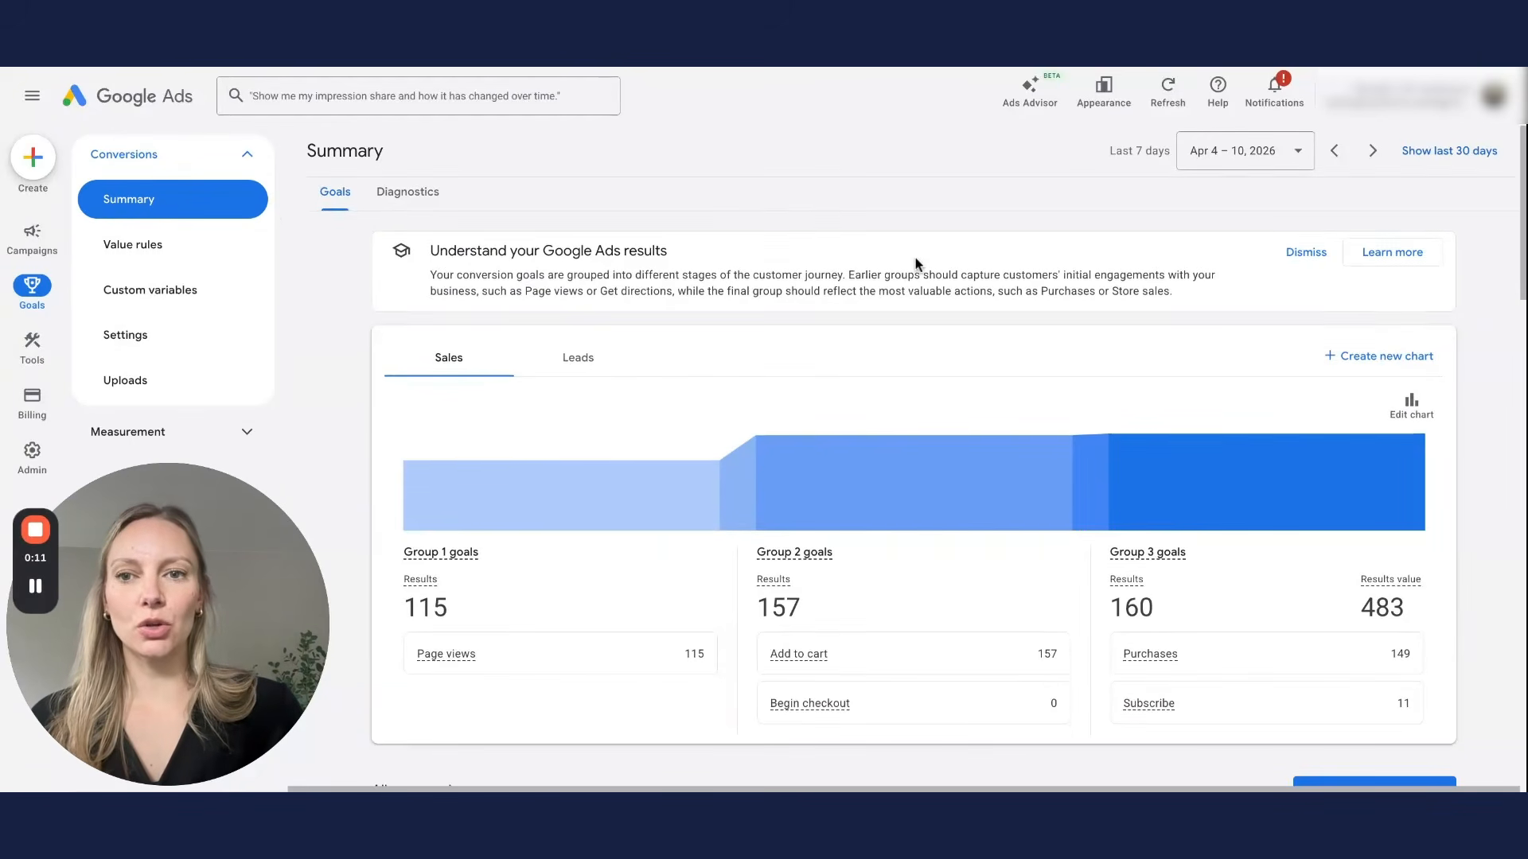
scroll(915, 262, "down", 10)
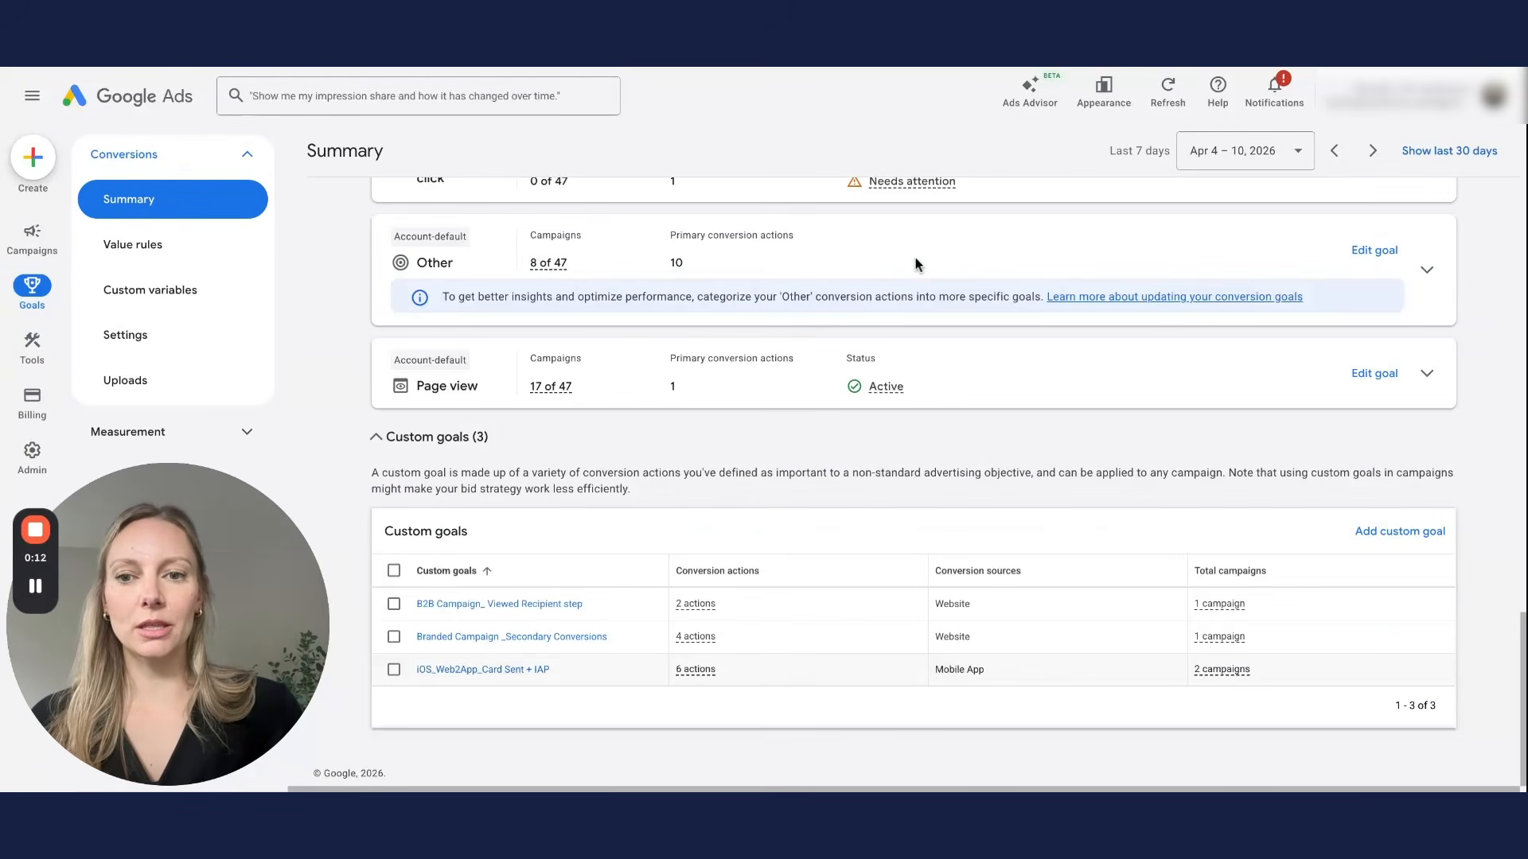
left_click(374, 437)
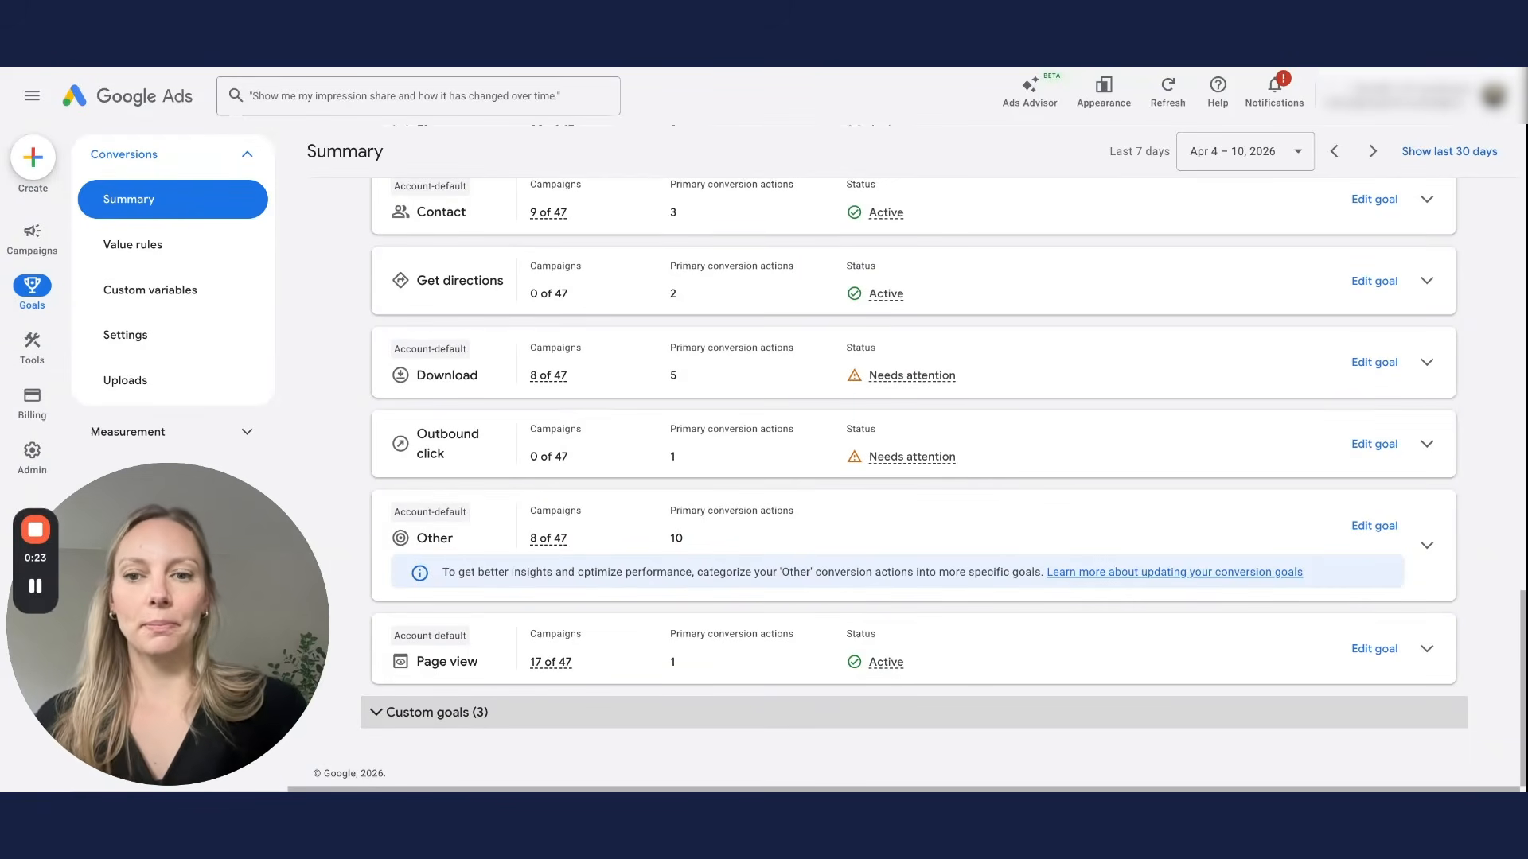
left_click(914, 711)
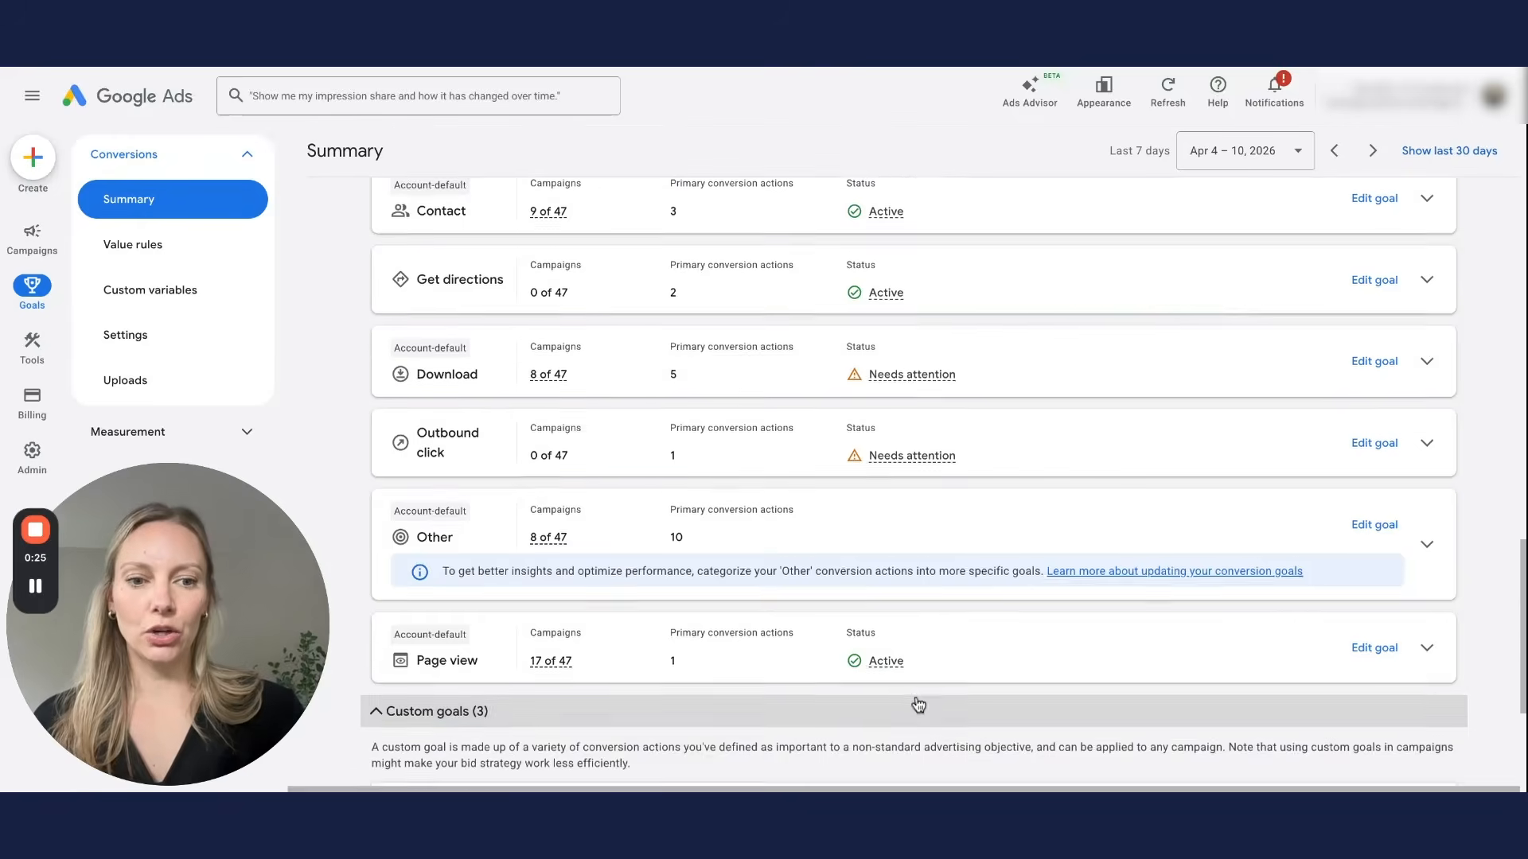
scroll(977, 667, "down", 3)
left_click(1415, 533)
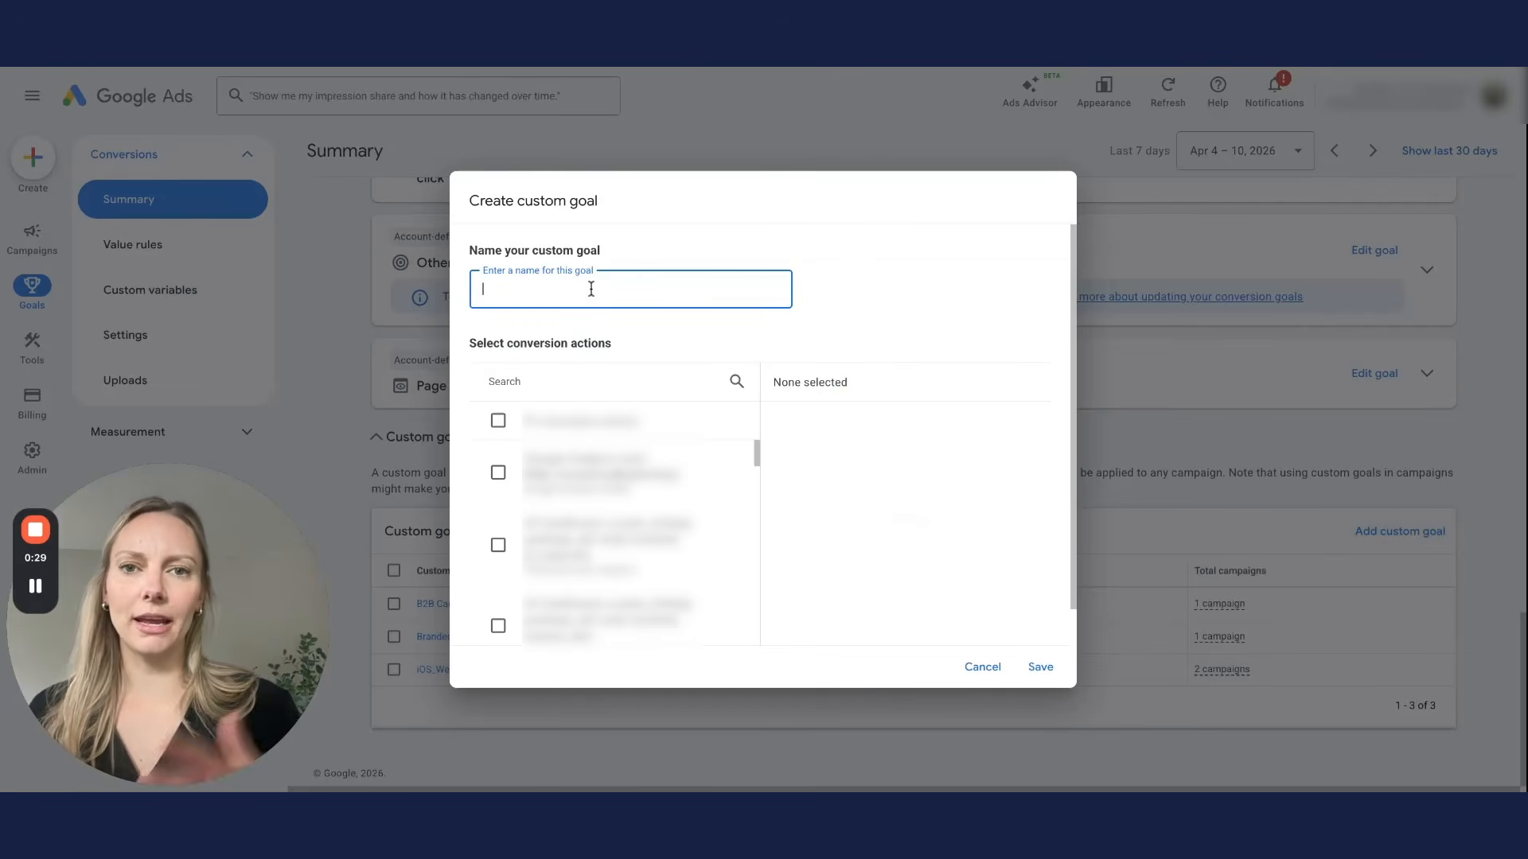
type("w2a")
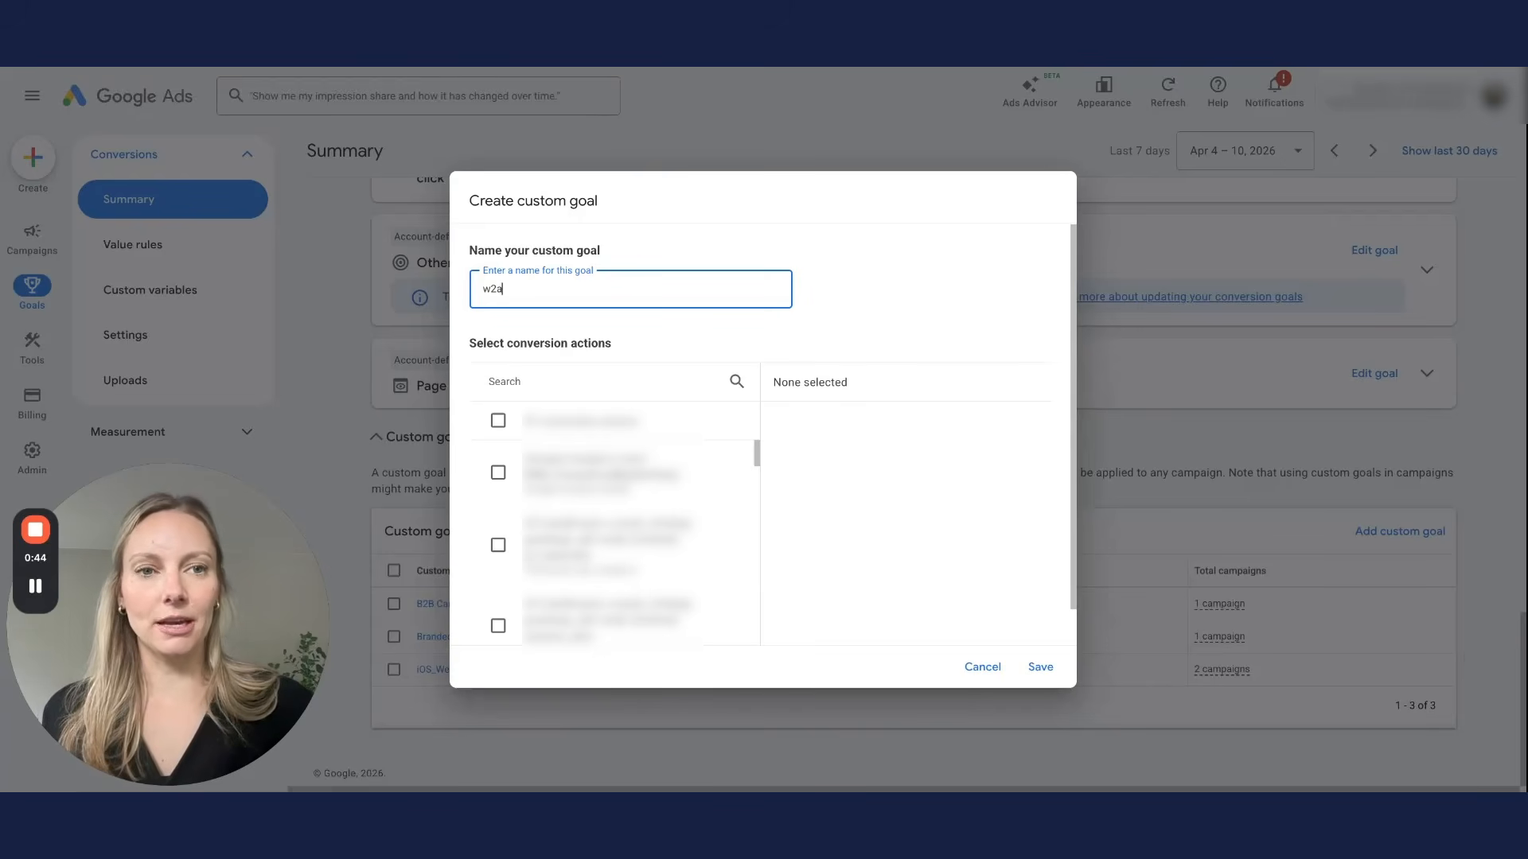
left_click(598, 382)
type("first_open")
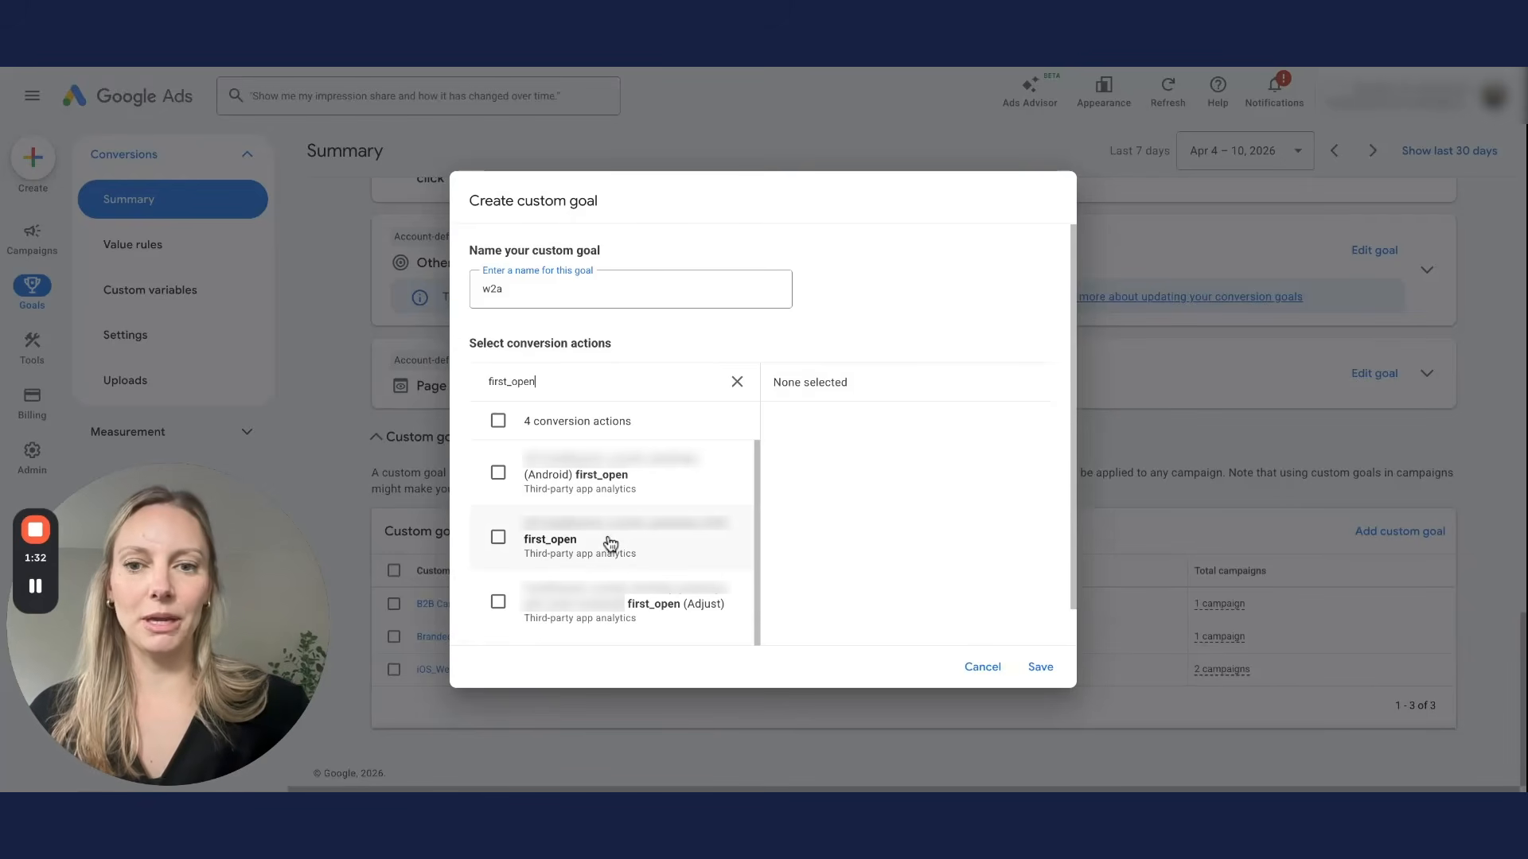
left_click(498, 538)
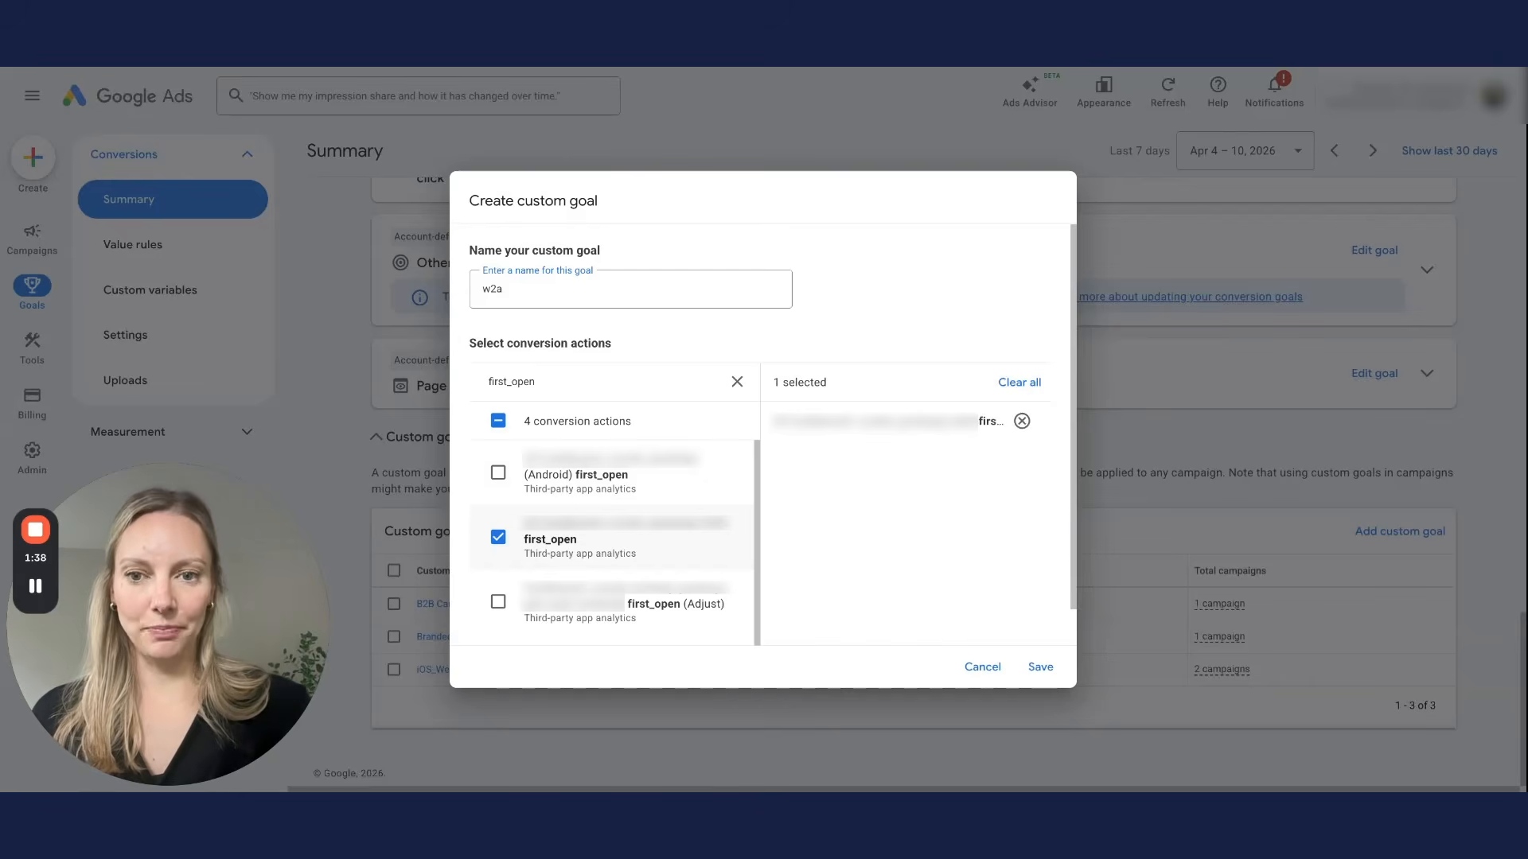
left_click(981, 669)
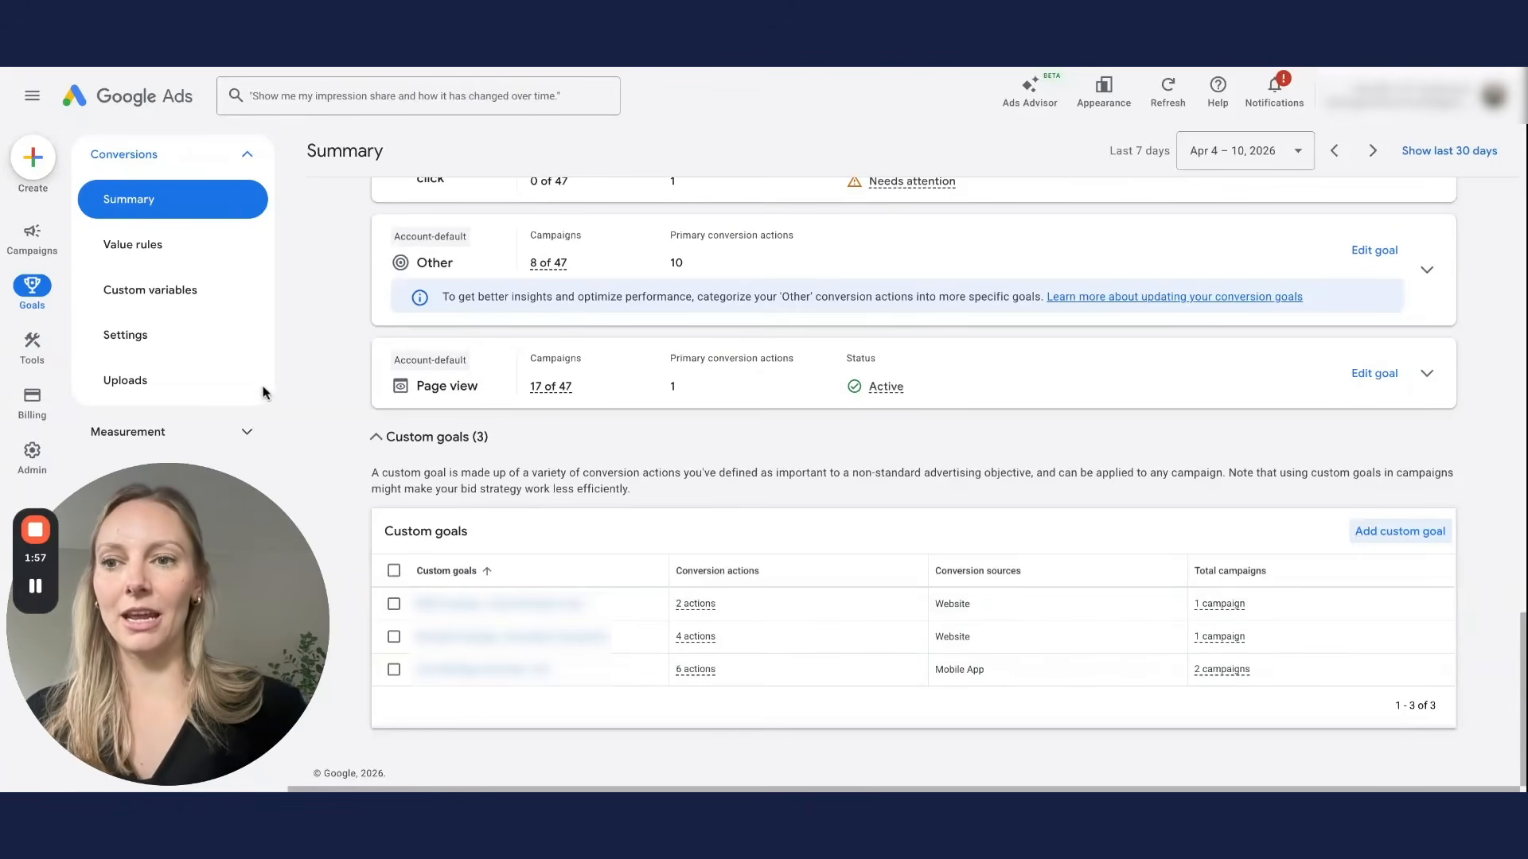
Step: Start a new campaign from the Campaigns list and choose the Search type
left_click(41, 243)
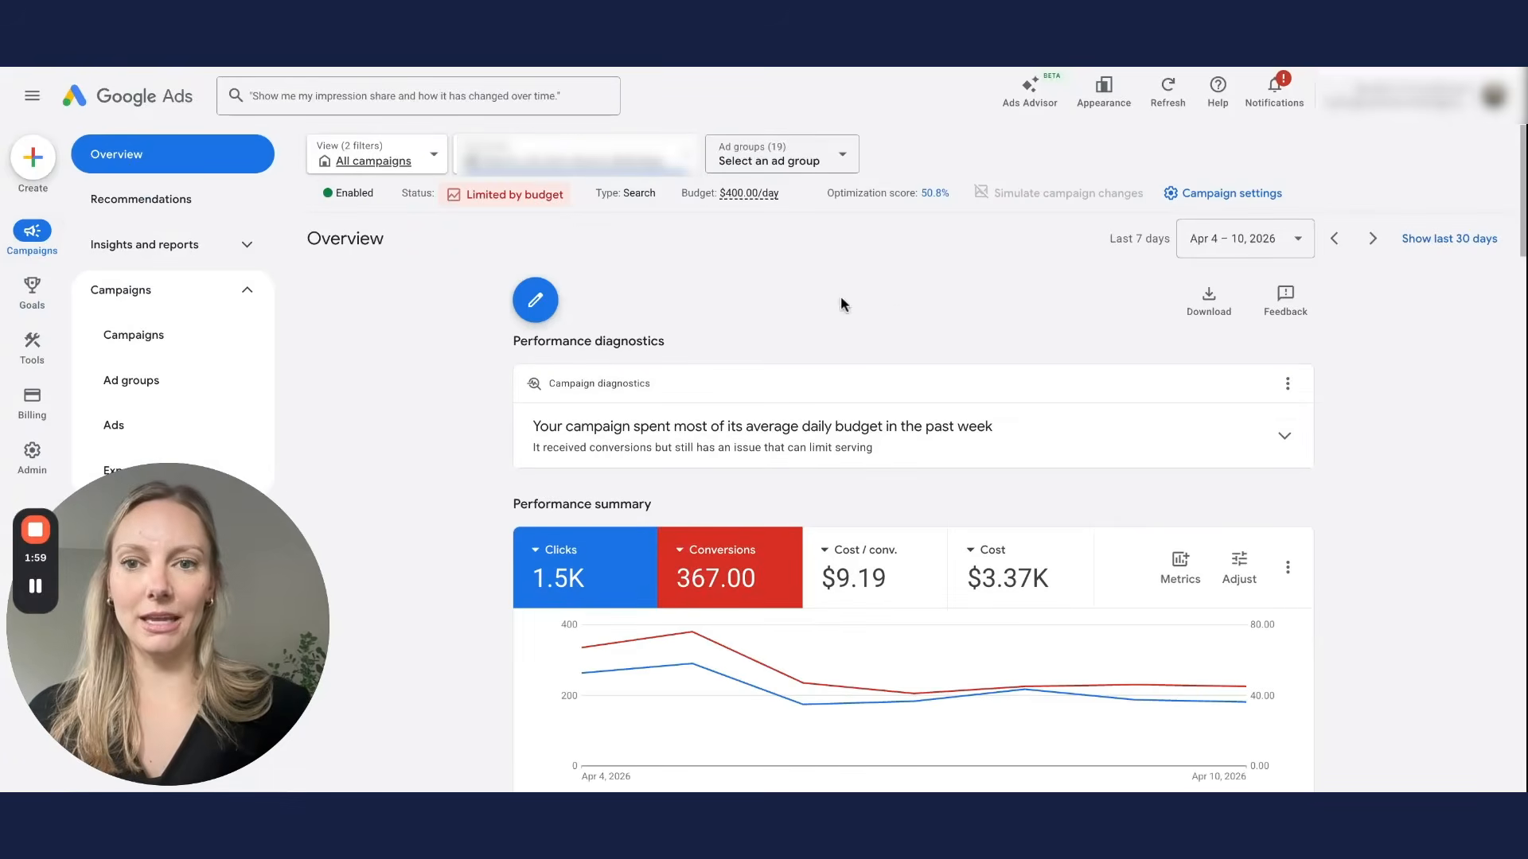
left_click(194, 341)
scroll(730, 241, "down", 1)
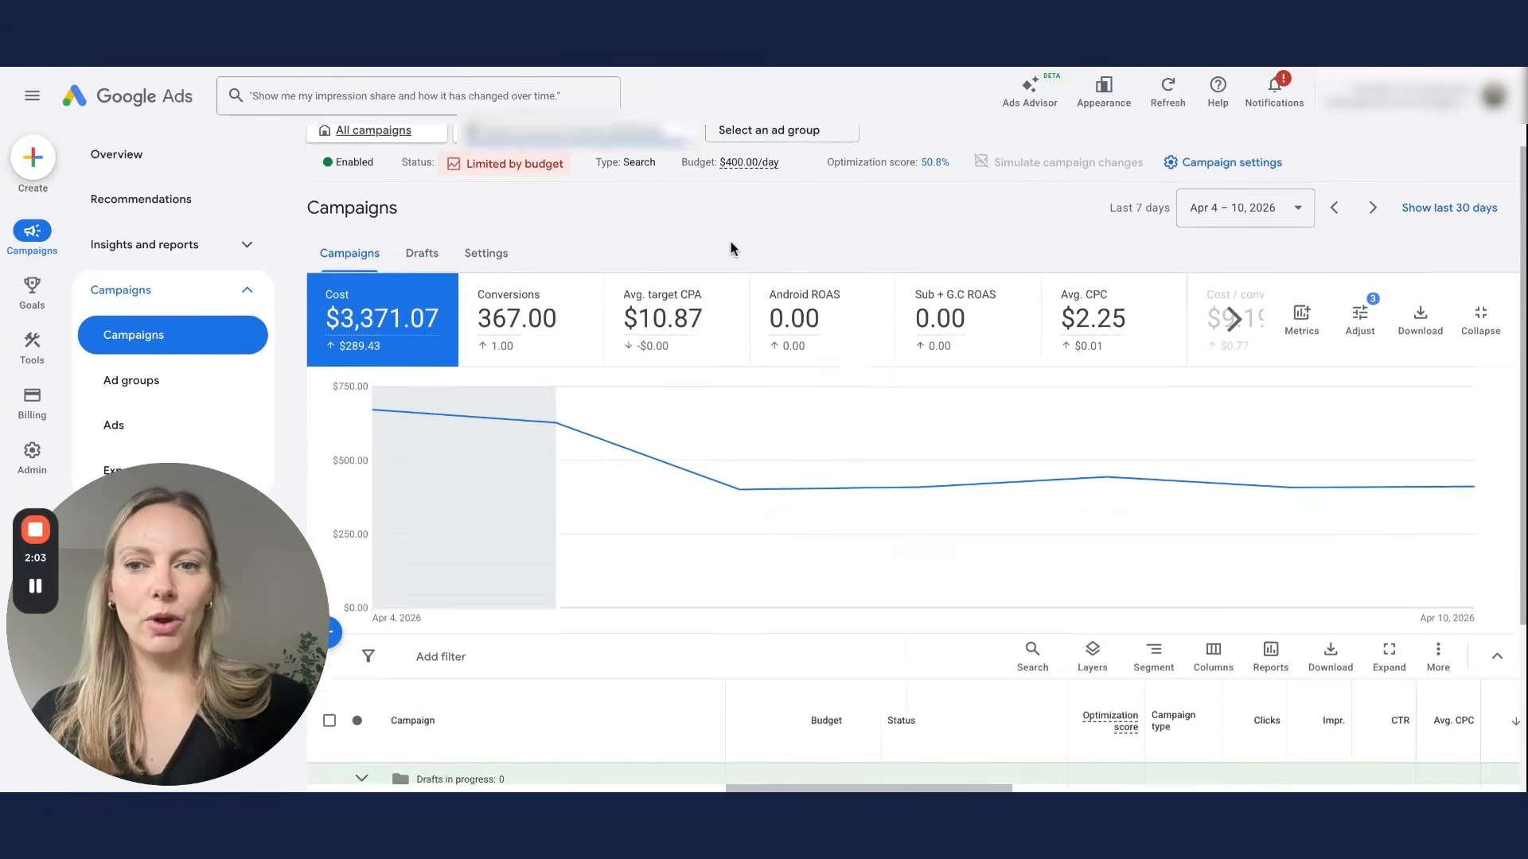
scroll(731, 241, "down", 3)
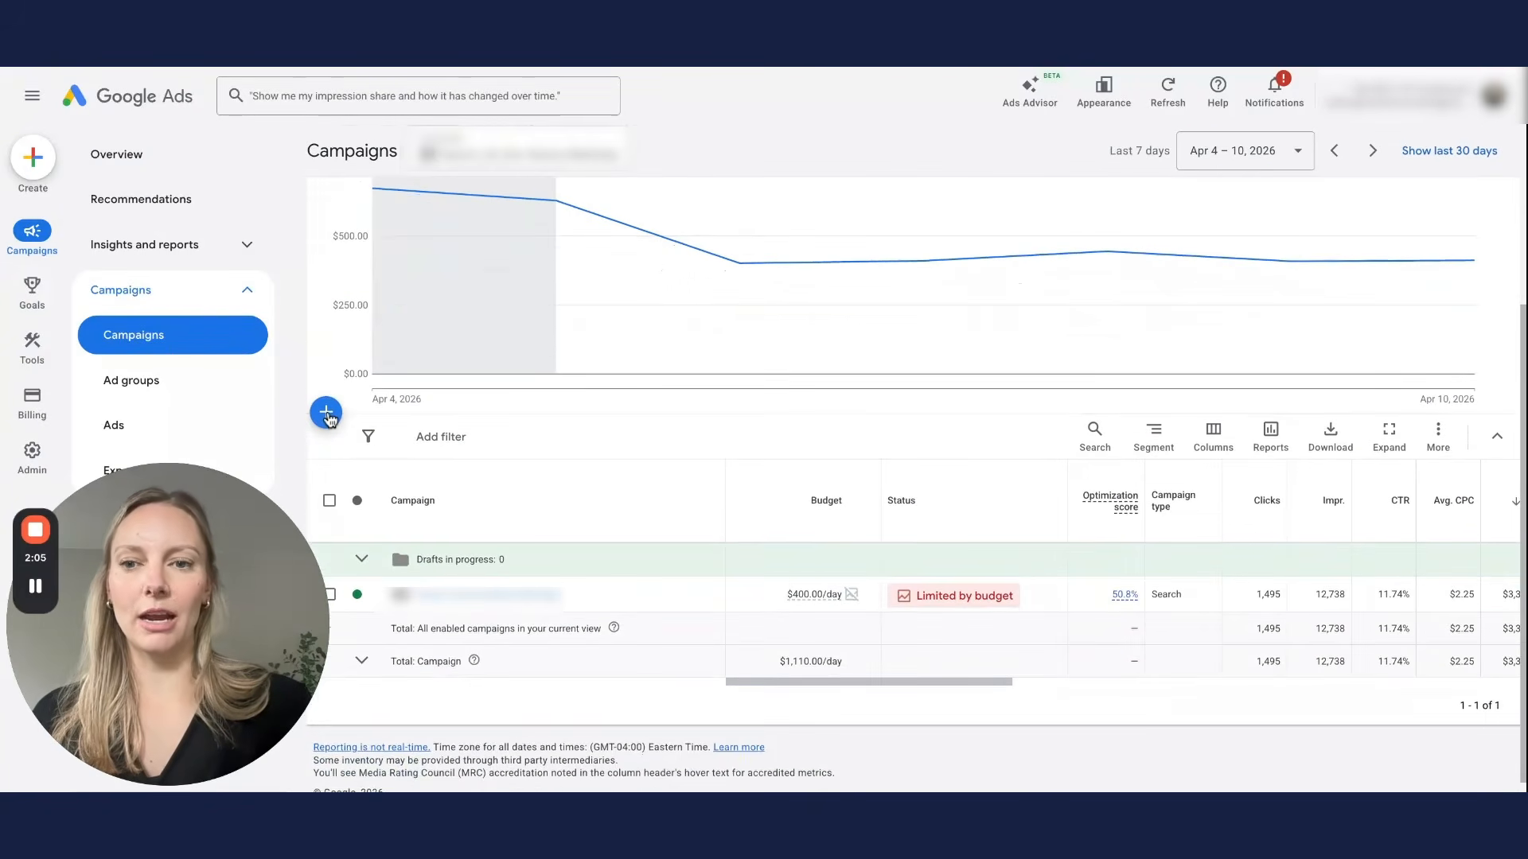
left_click(326, 414)
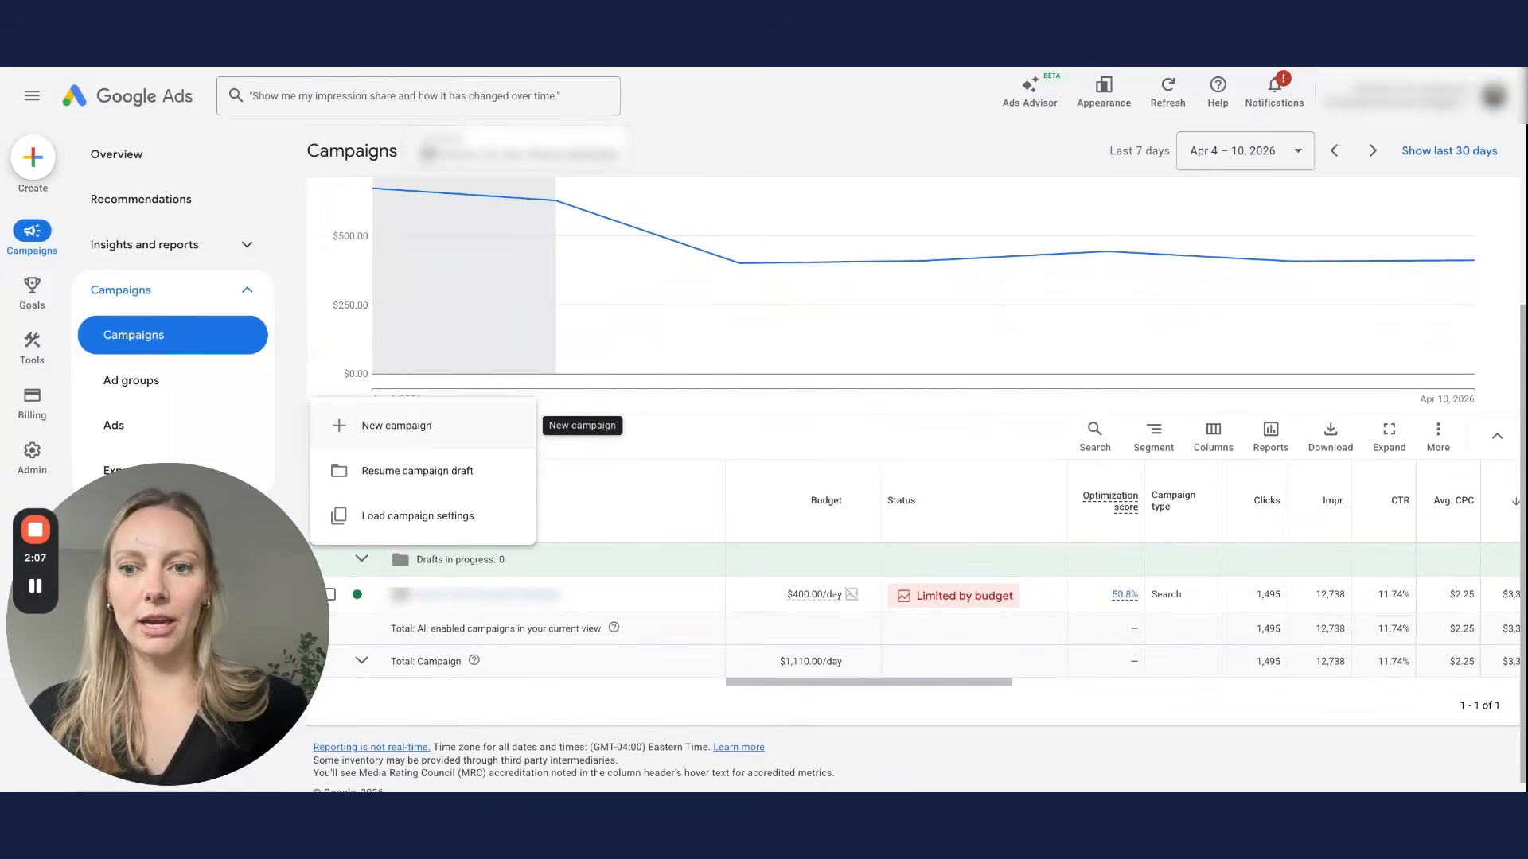
left_click(379, 434)
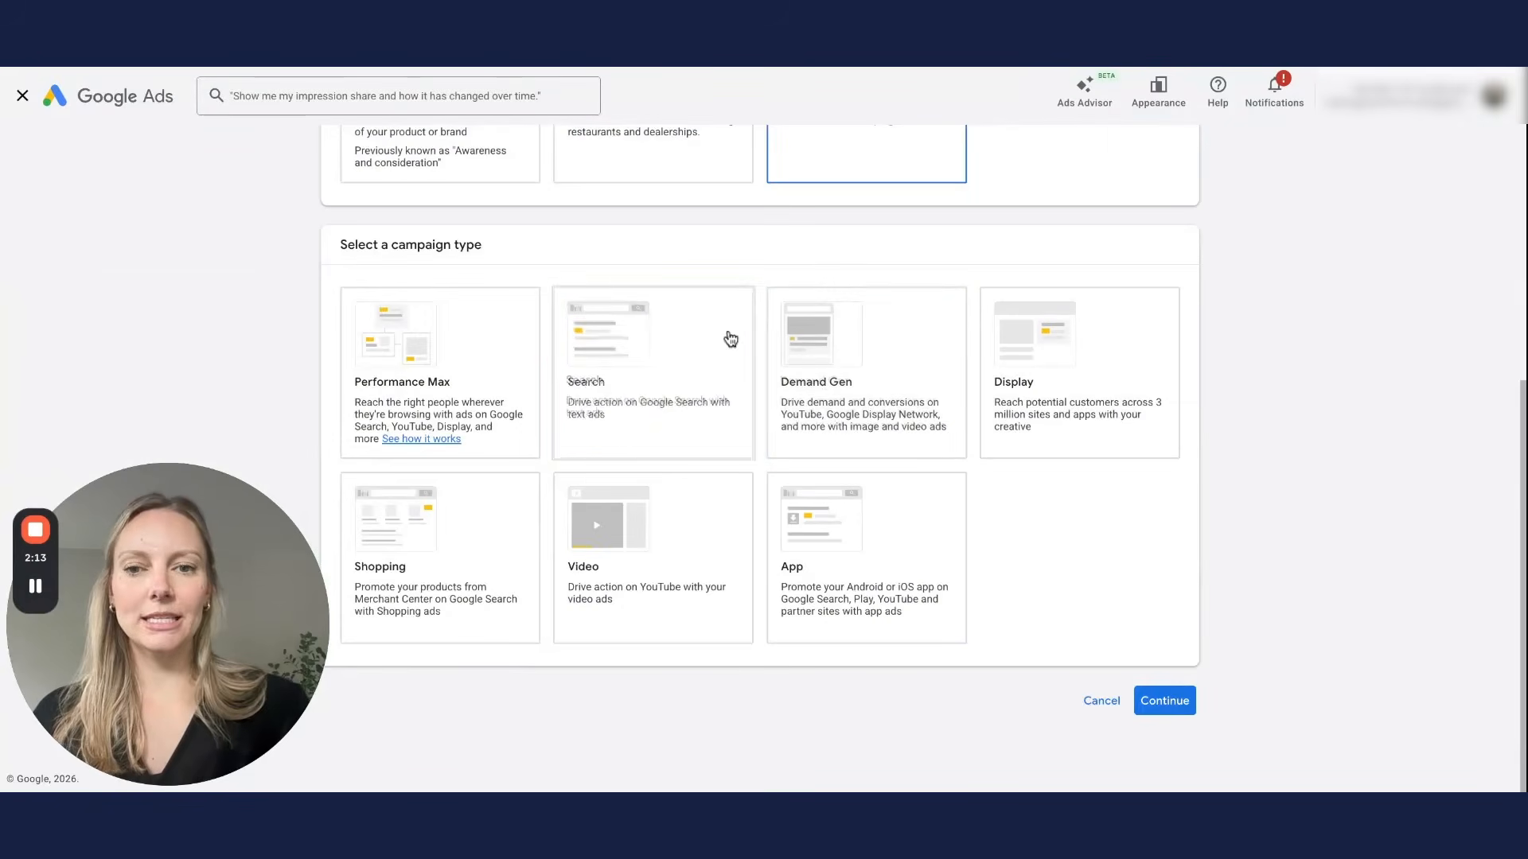
left_click(621, 406)
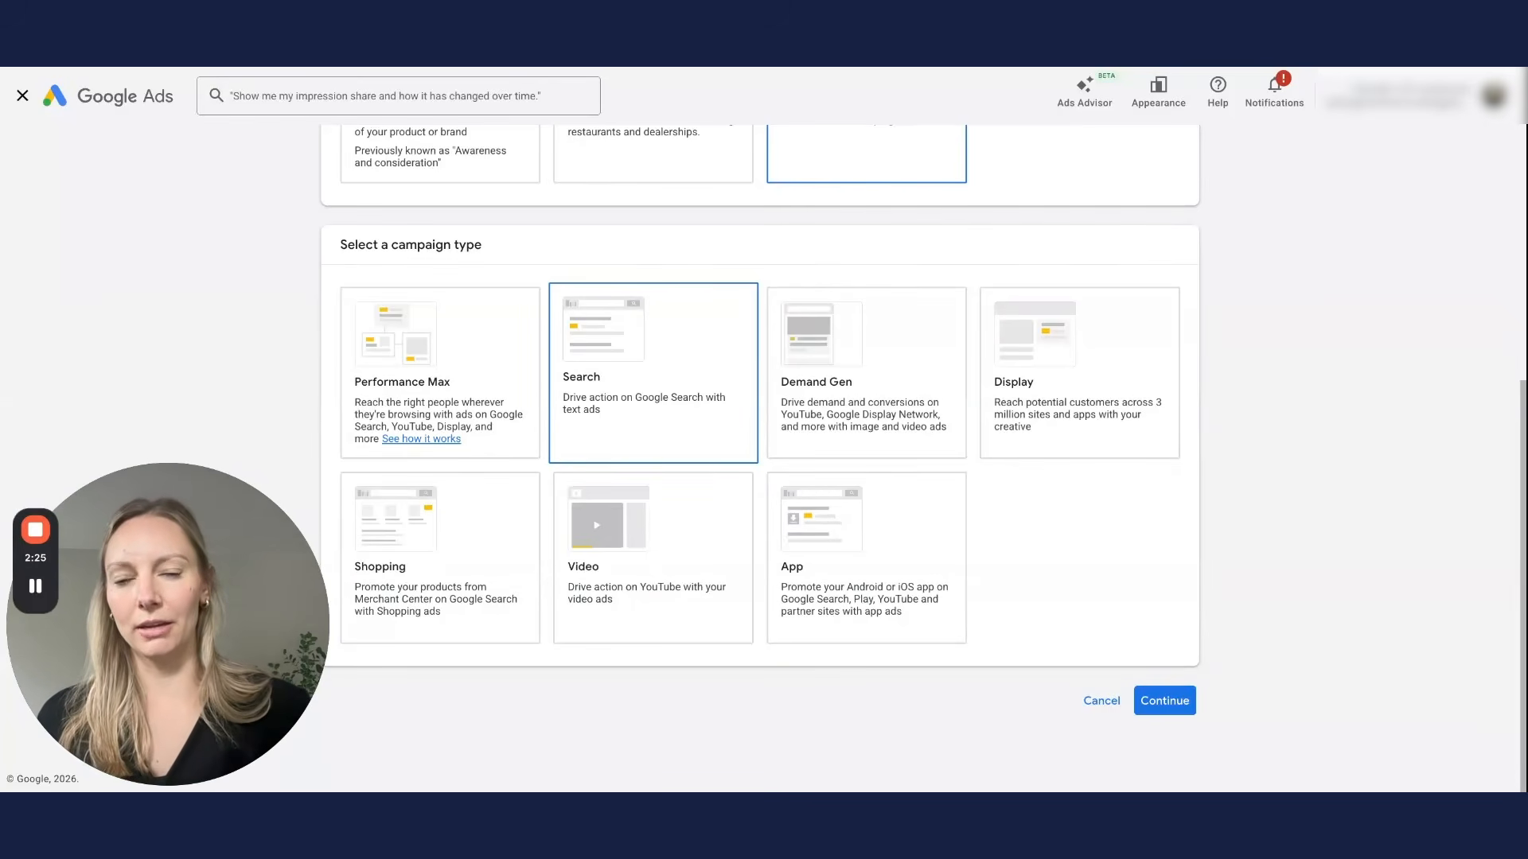
Step: Add the iOS_Web2App_Card Sent + IAP conversion goal to the campaign
scroll(1066, 427, "down", 6)
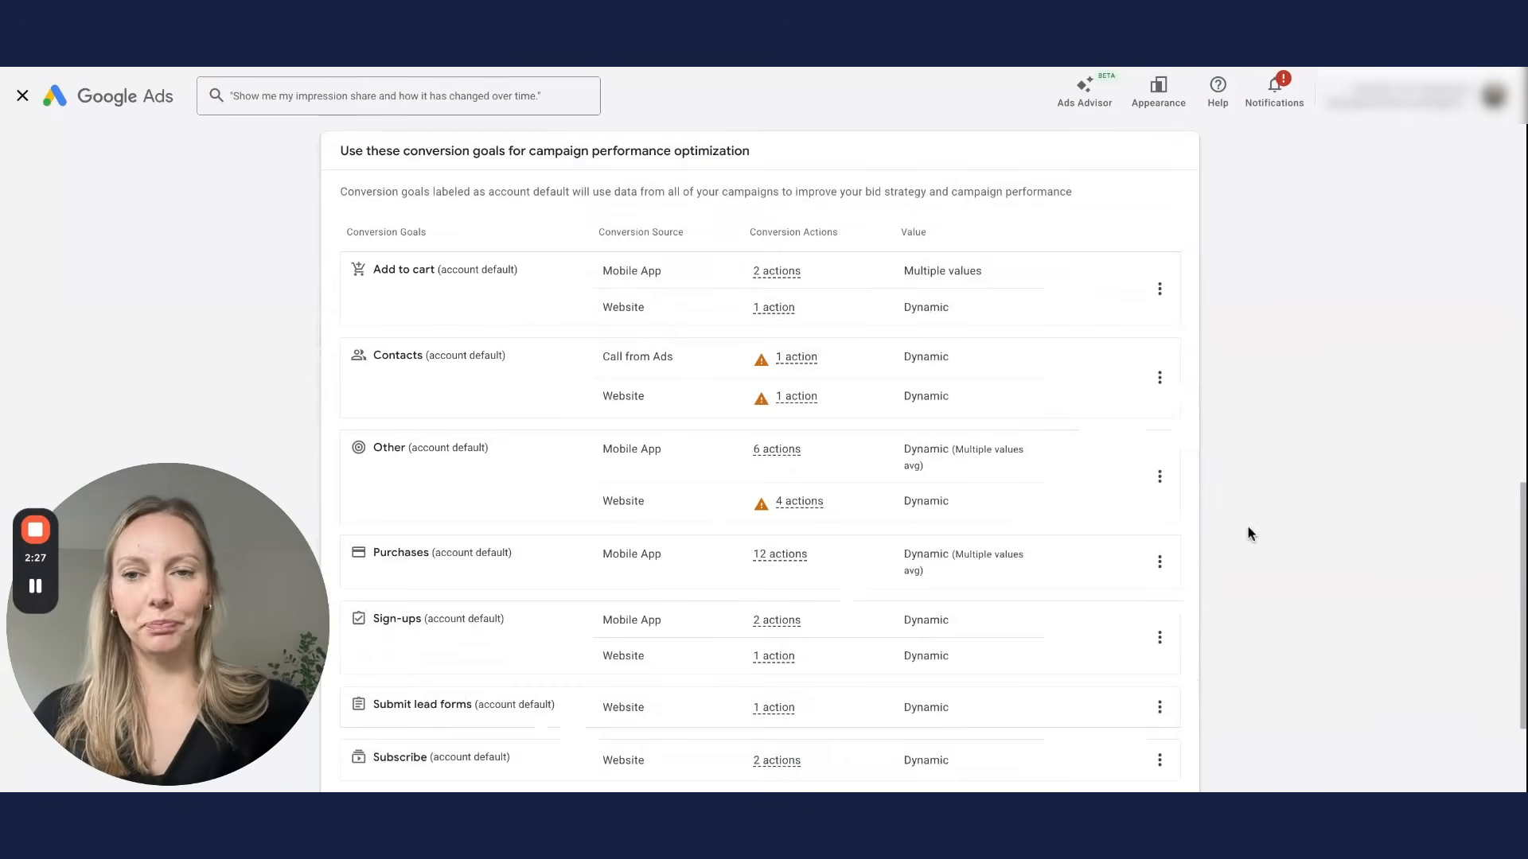
scroll(1003, 621, "down", 2)
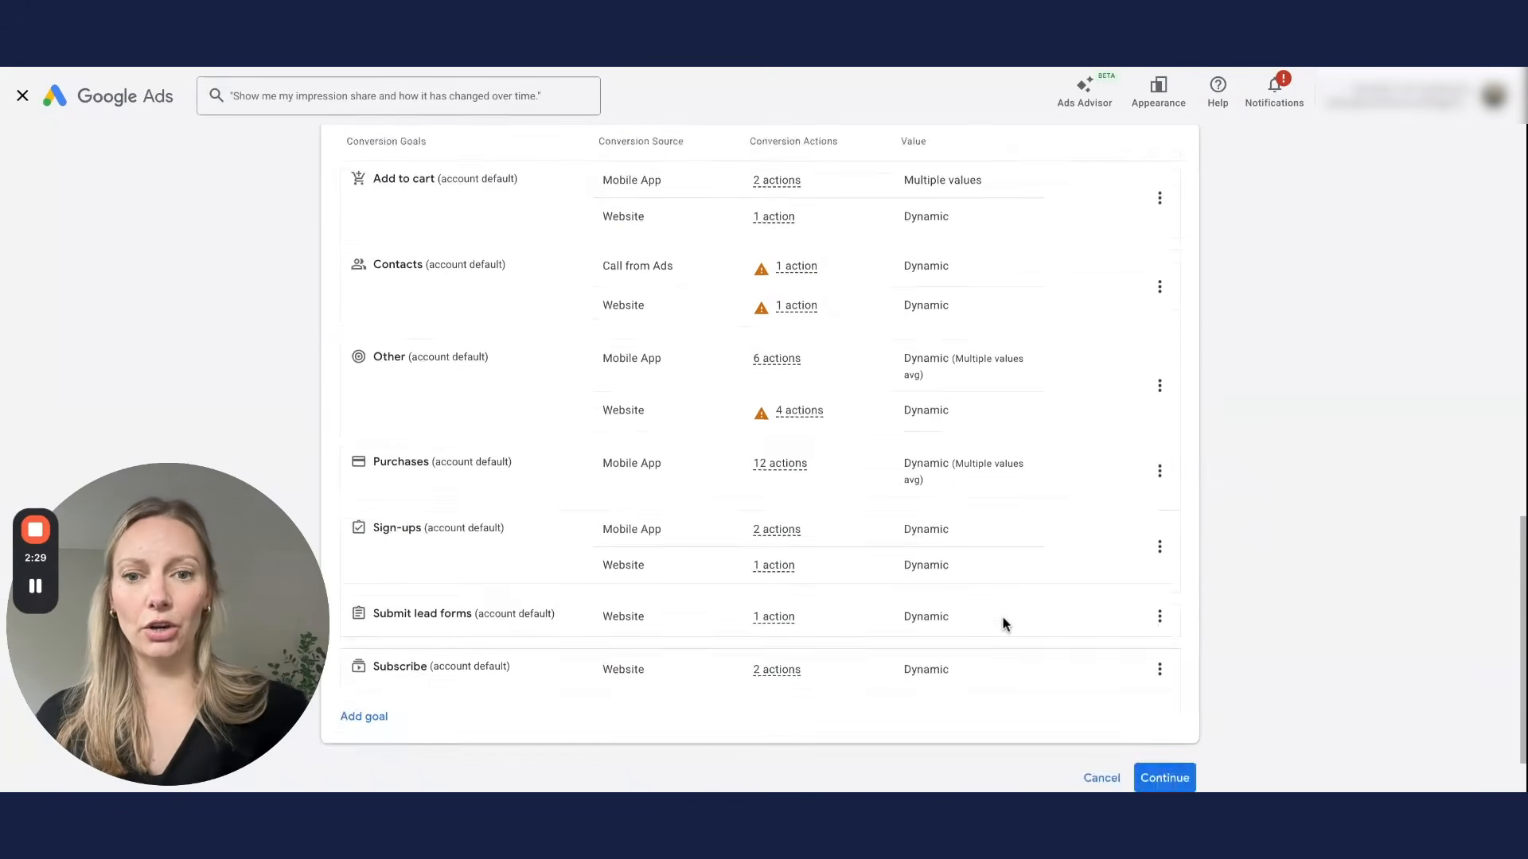
scroll(1005, 624, "down", 2)
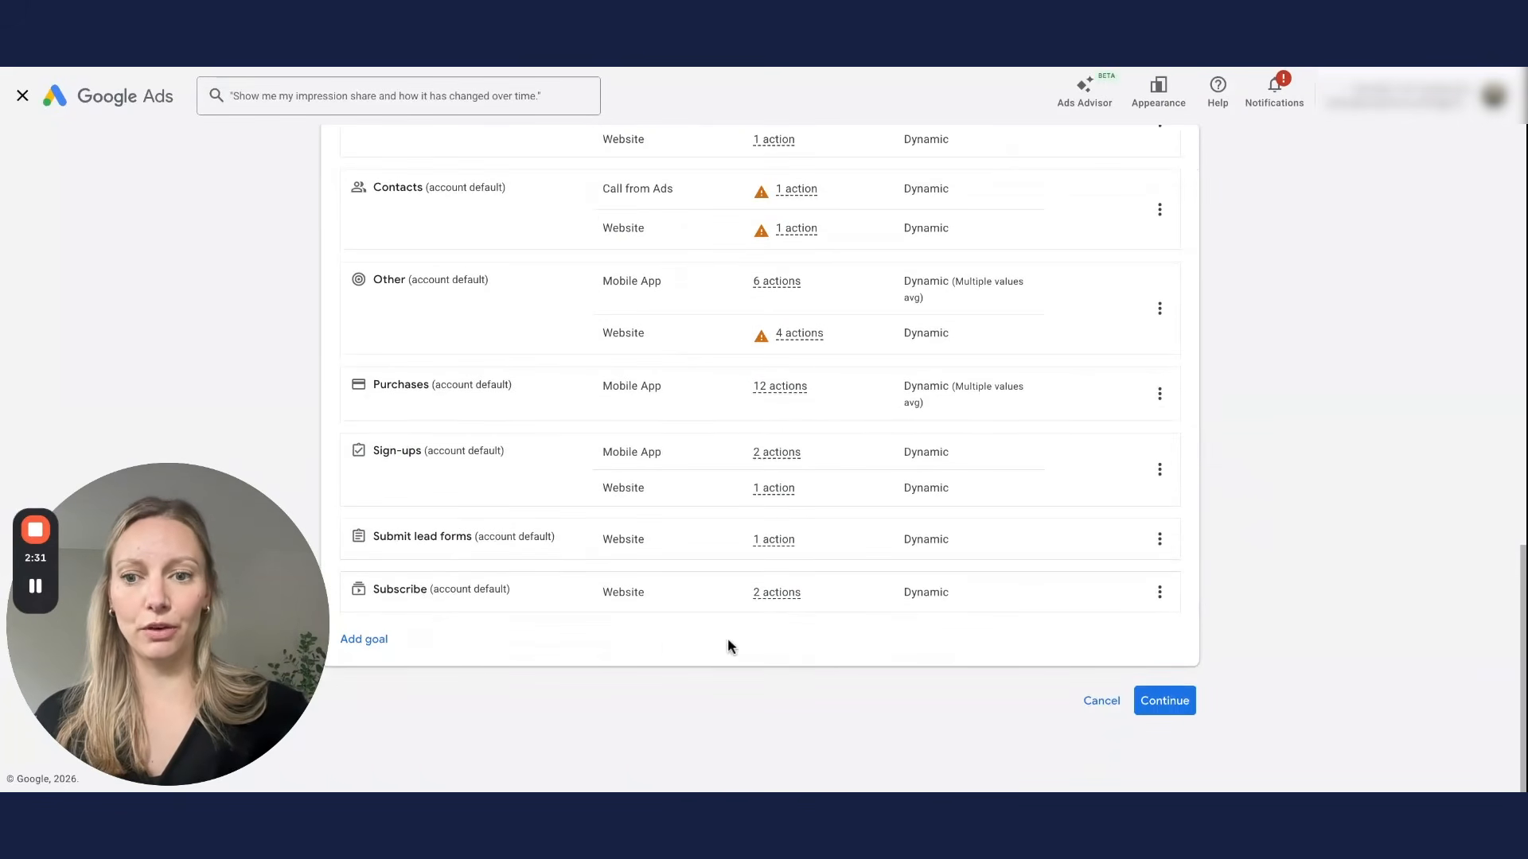
scroll(672, 648, "up", 5)
scroll(835, 525, "down", 5)
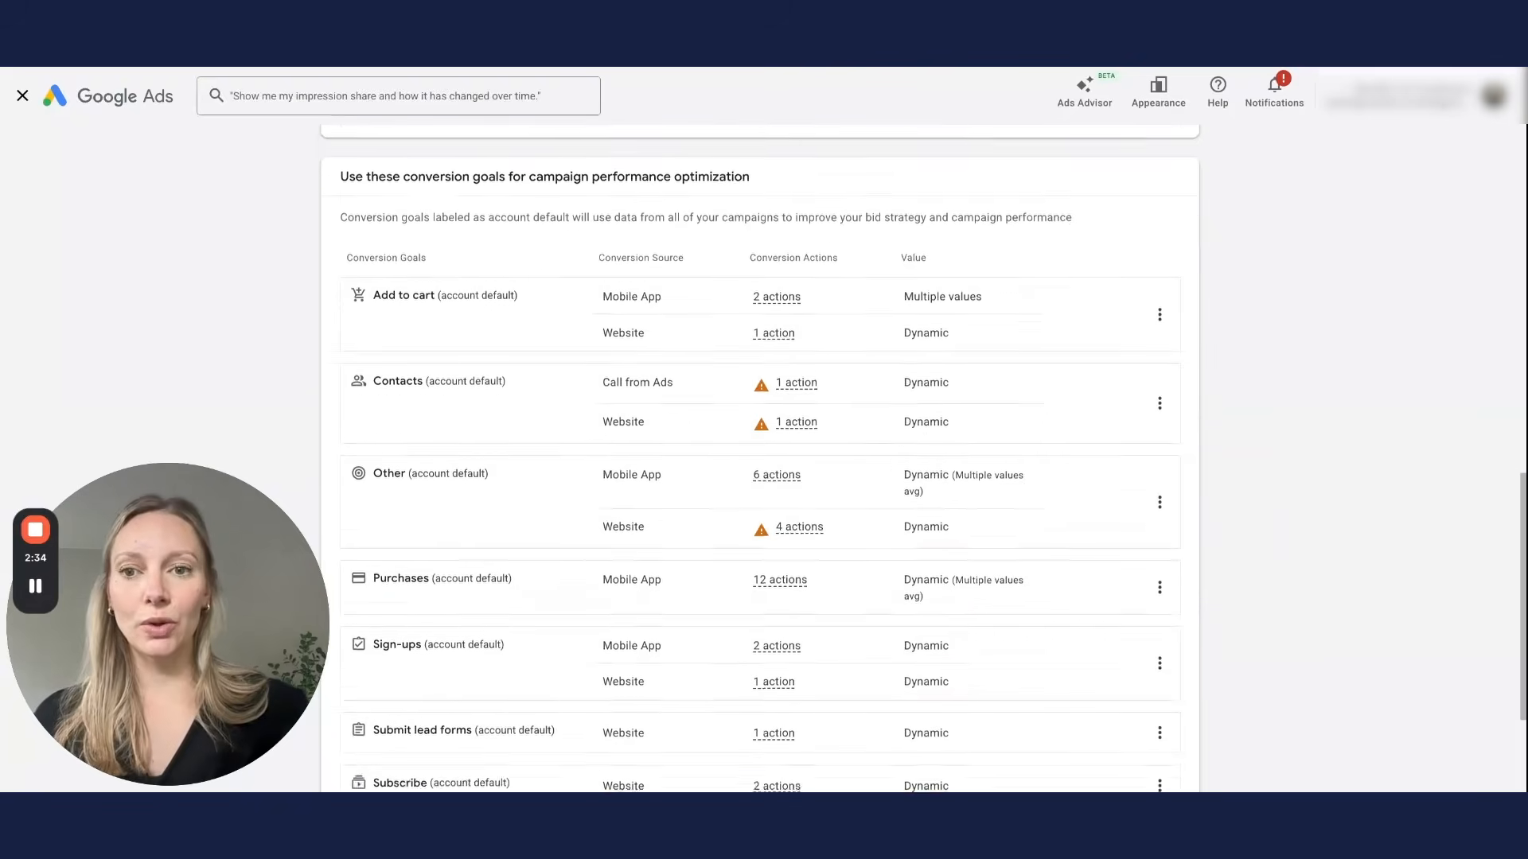
left_click(378, 643)
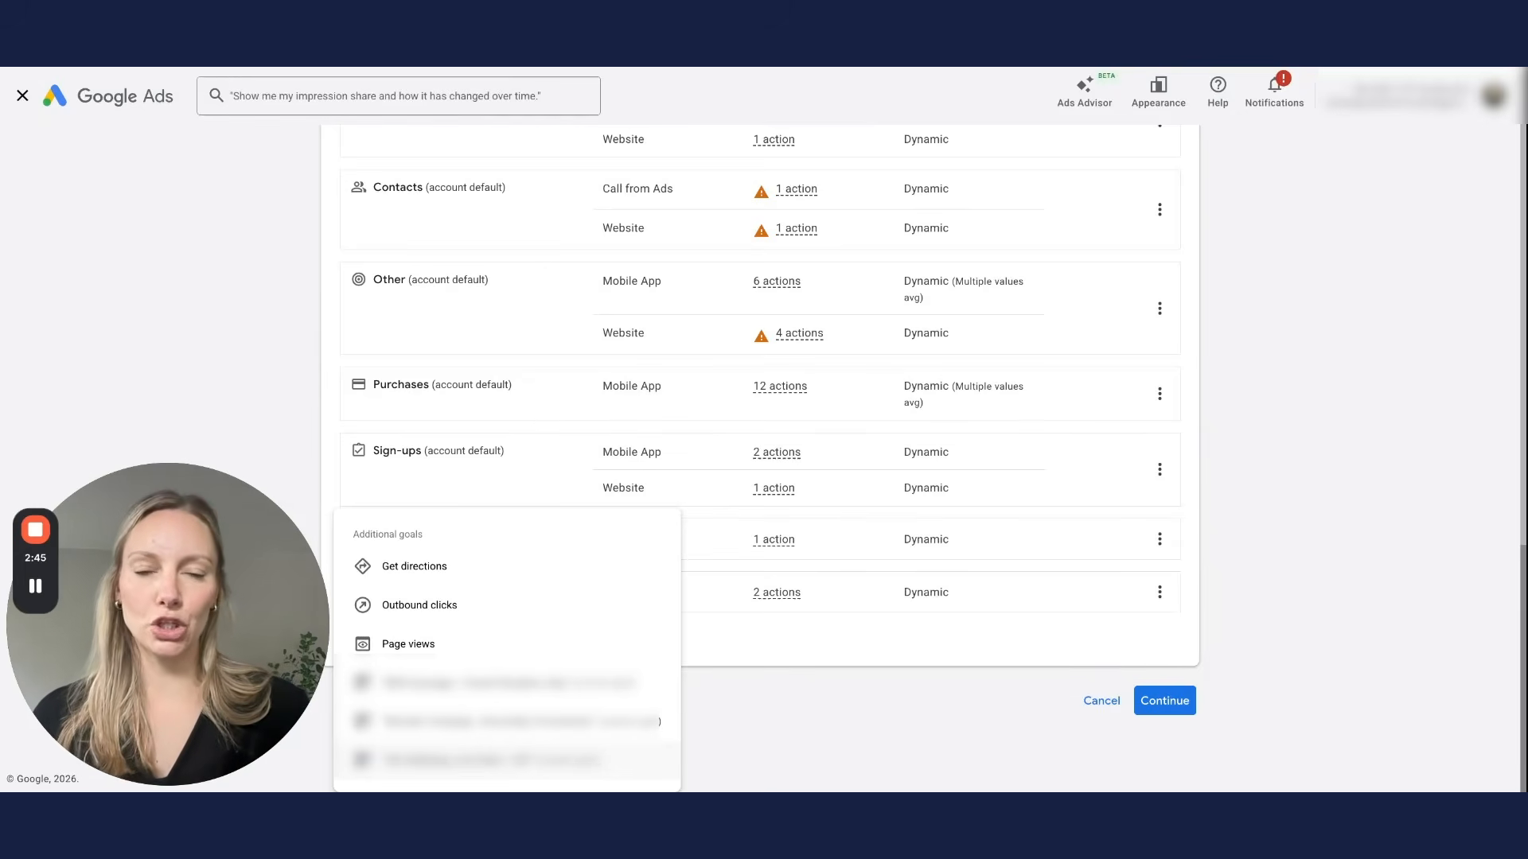
left_click(490, 760)
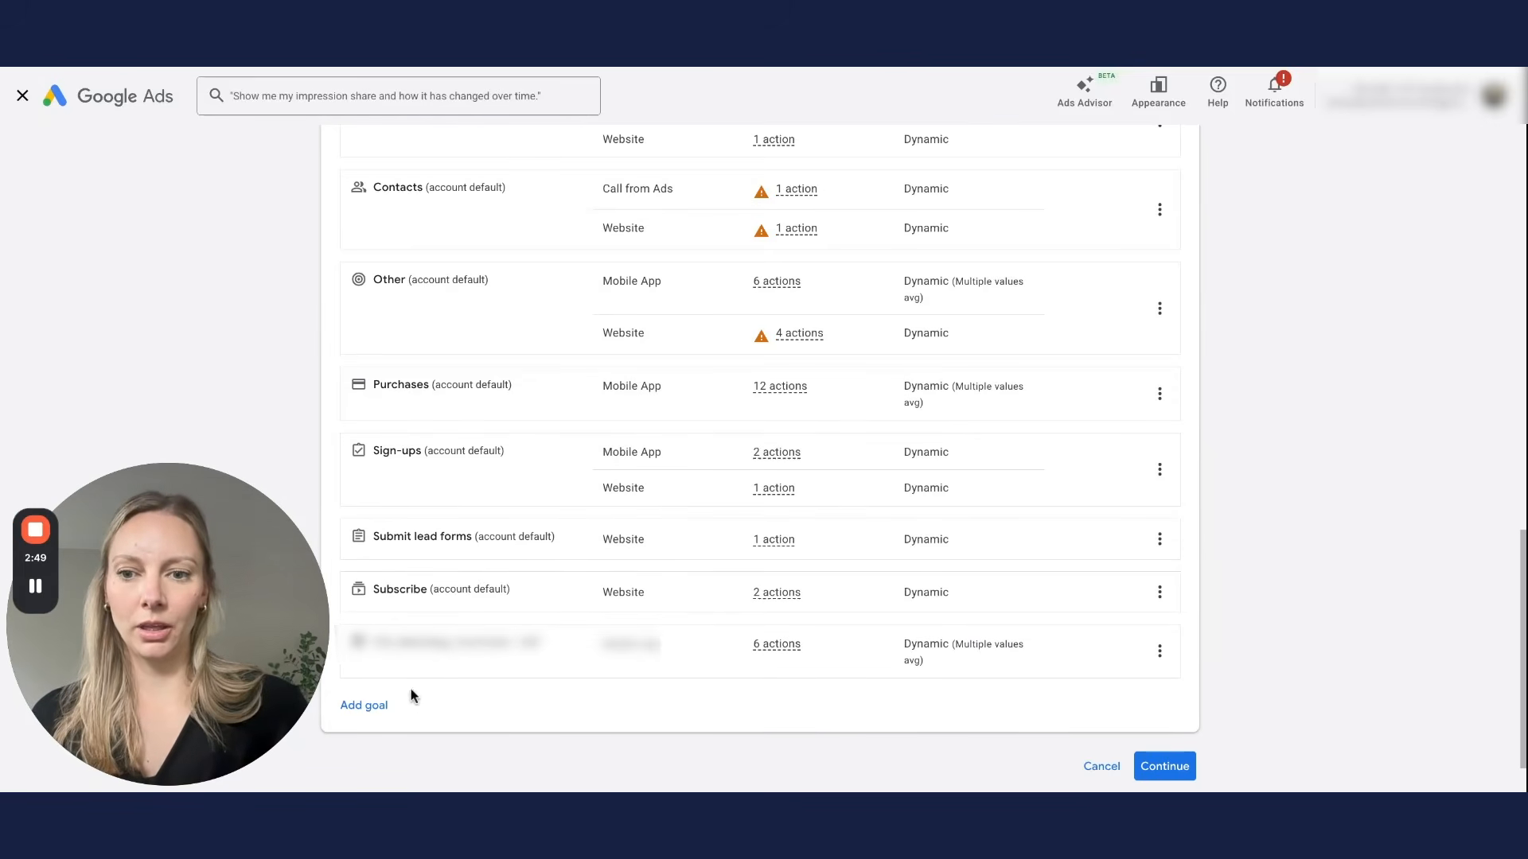
left_click(1170, 769)
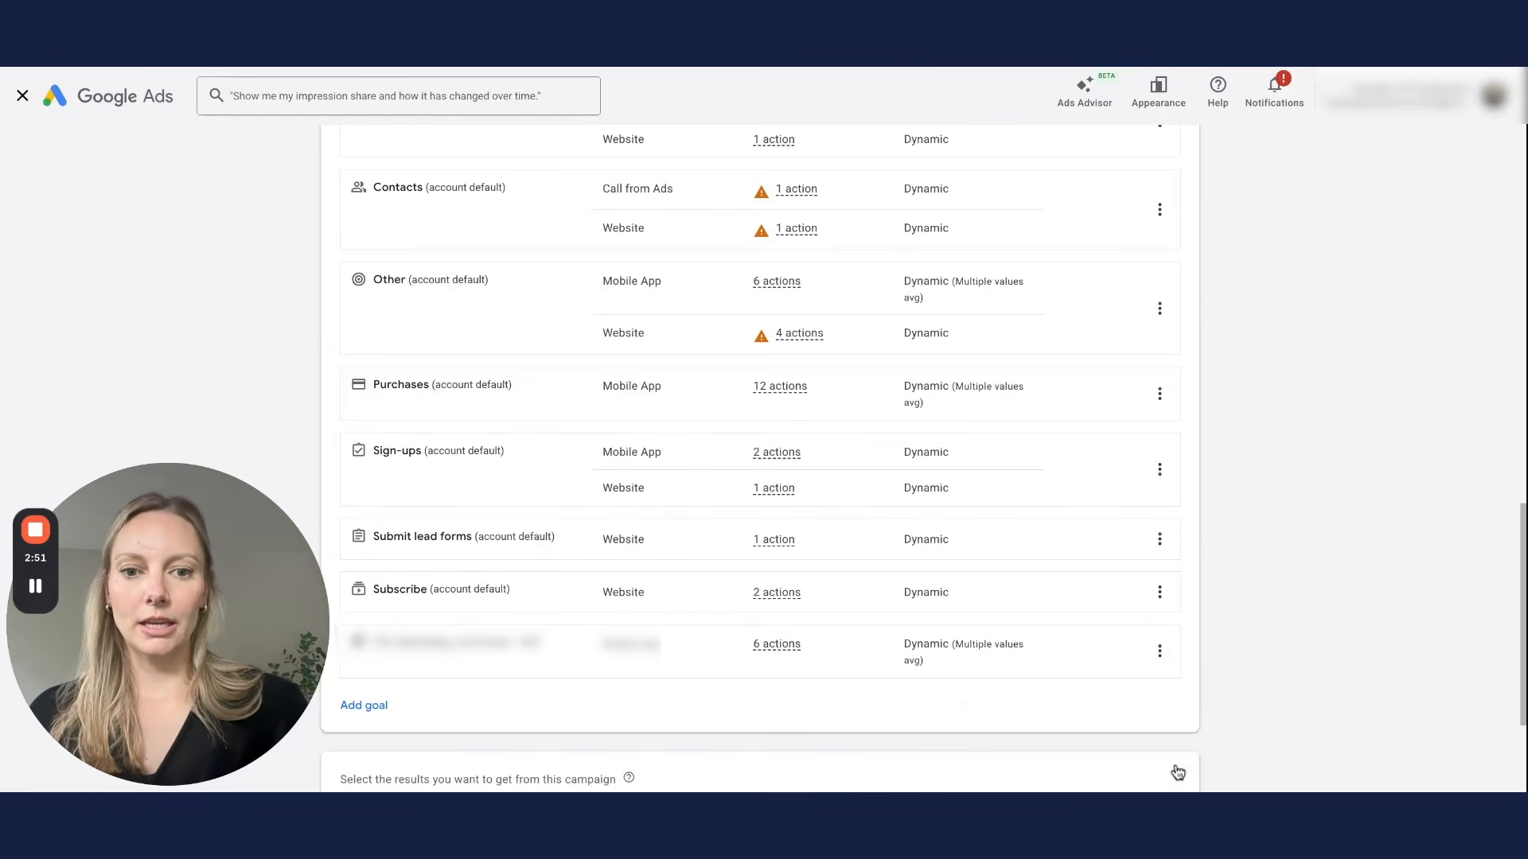
scroll(1282, 549, "down", 3)
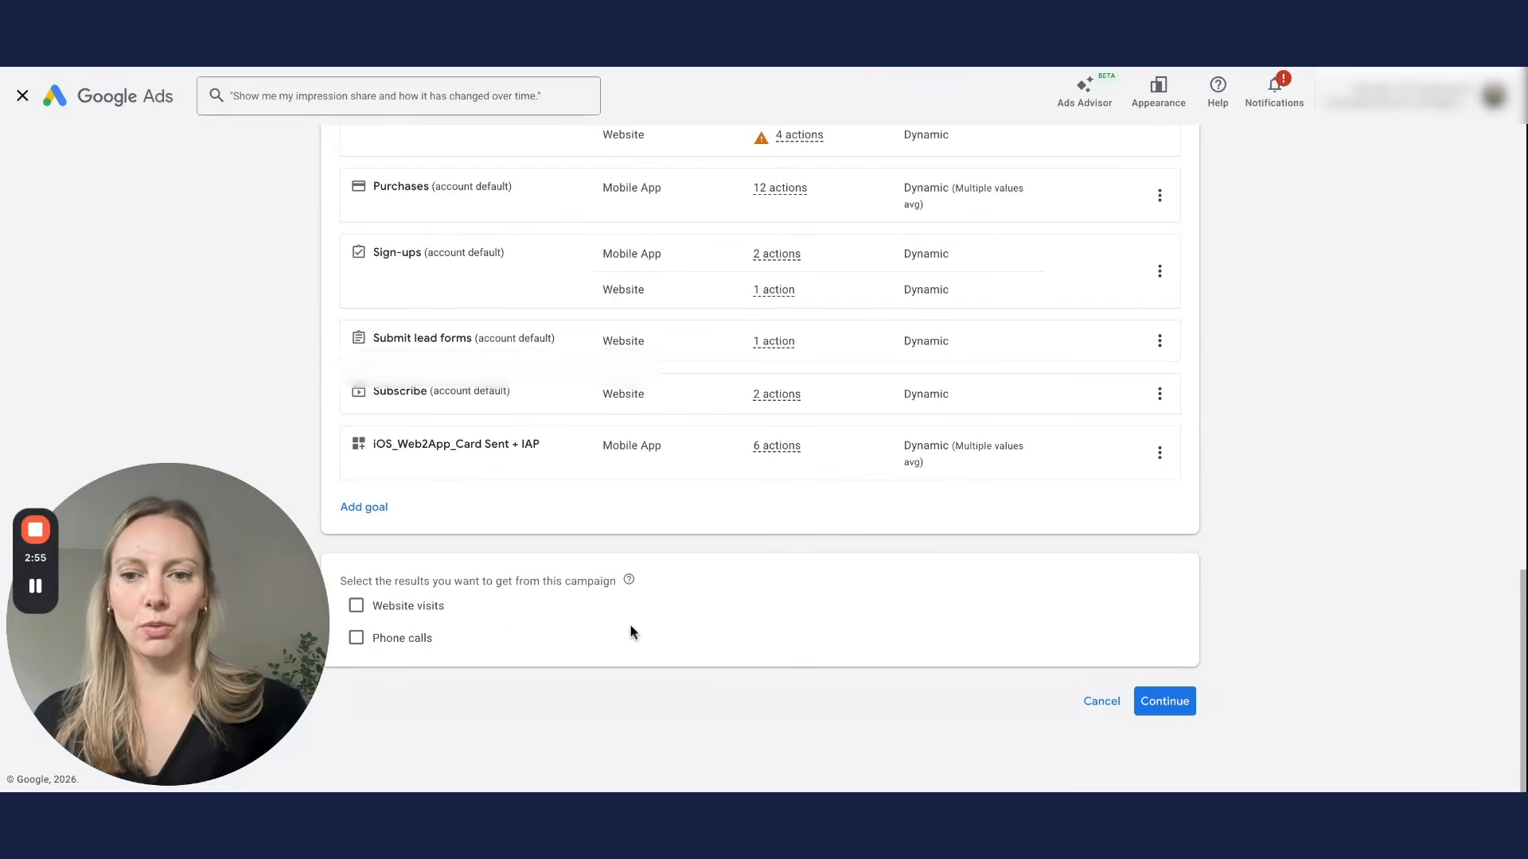
left_click(1164, 700)
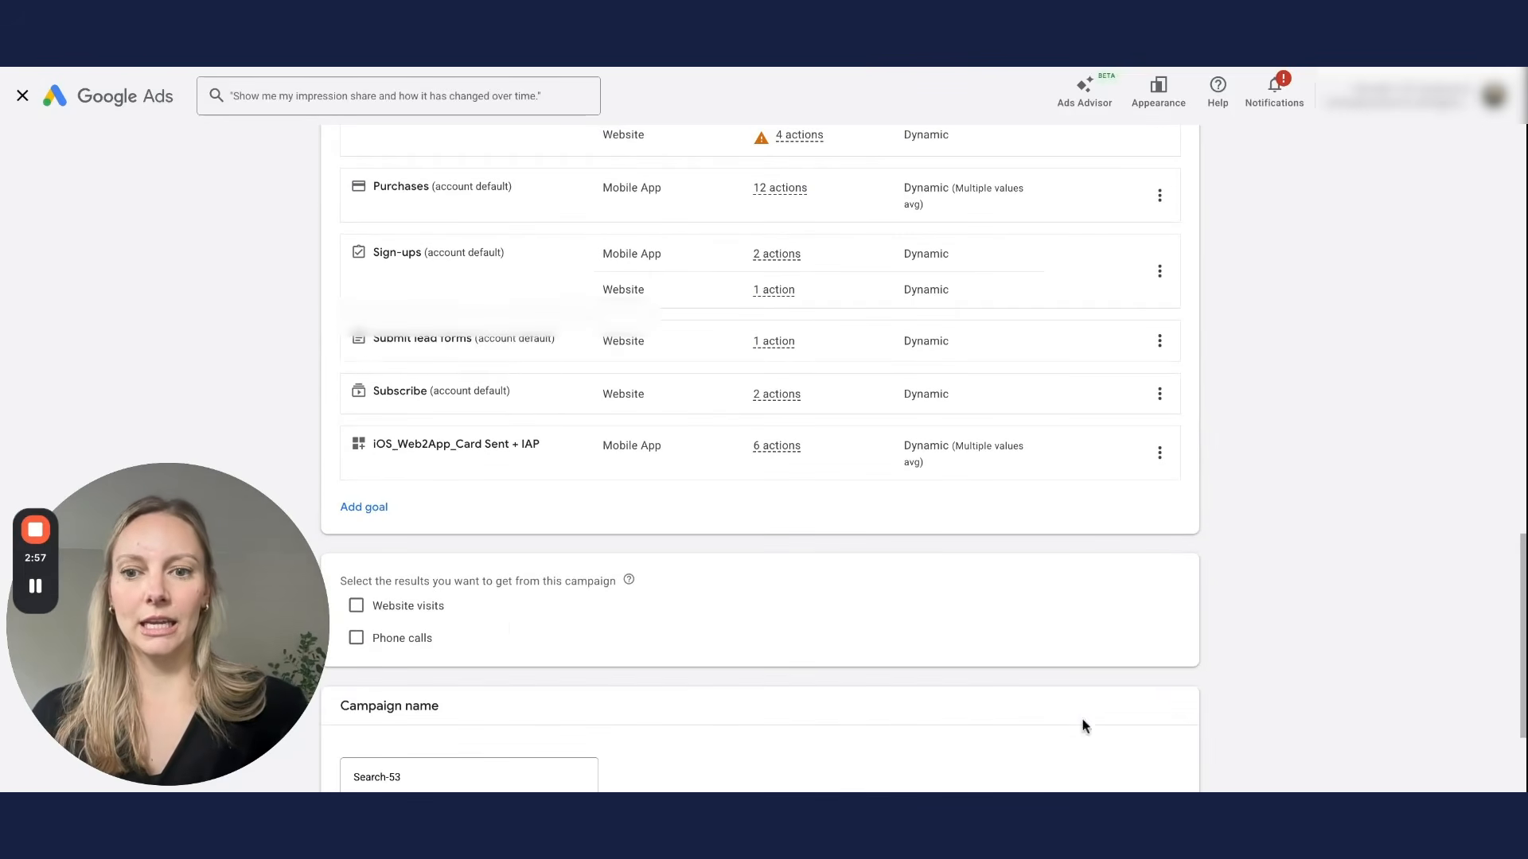
Step: Rename the campaign from Search-53 to 'test w2a' and continue to bidding
scroll(1035, 724, "down", 2)
left_click(498, 600)
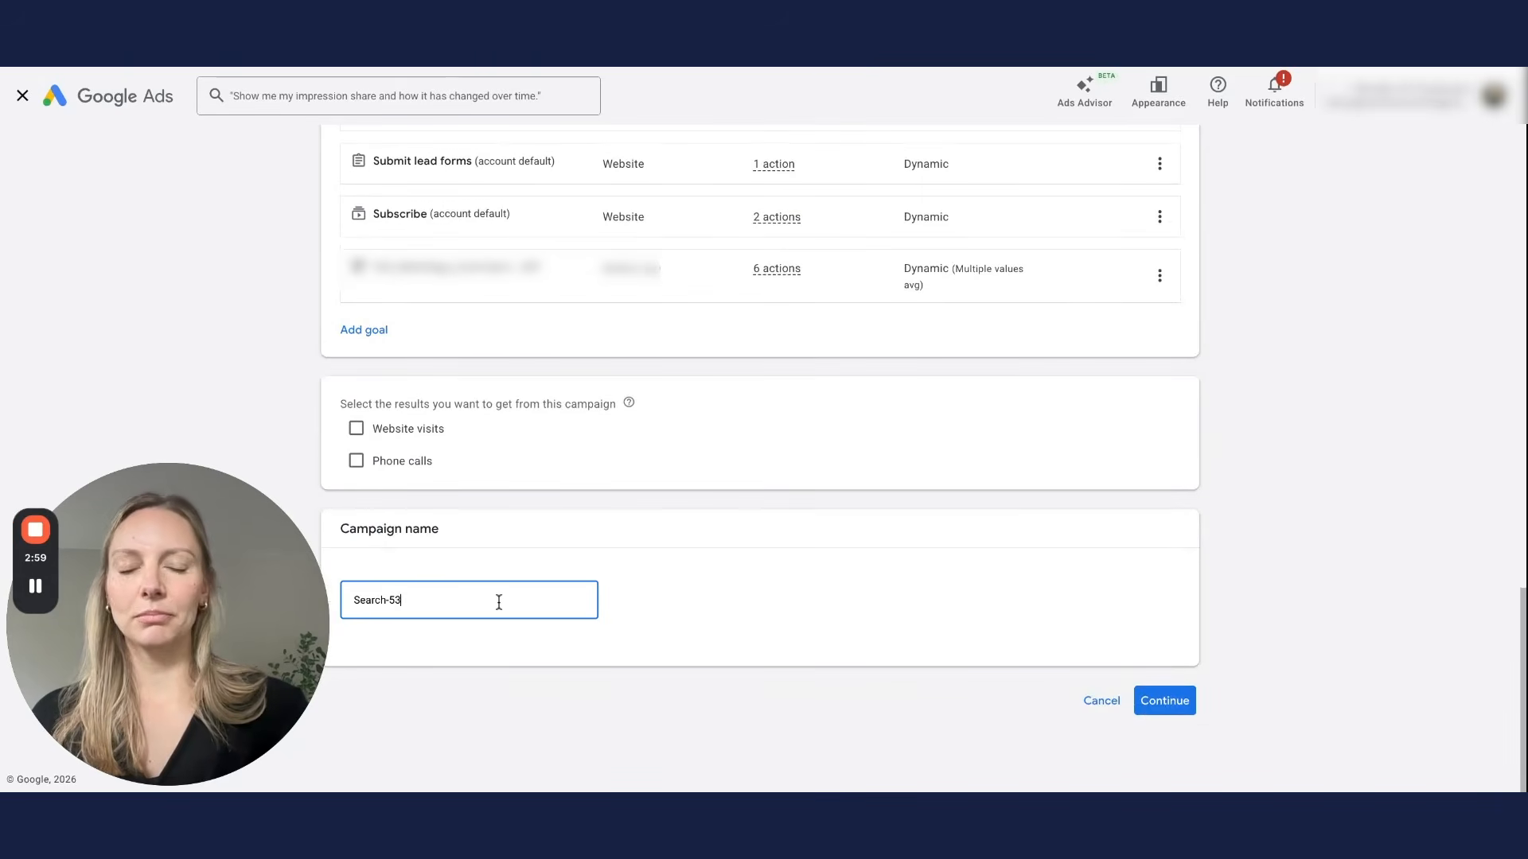
triple_click(448, 604)
double_click(447, 605)
triple_click(448, 604)
type("test w2a")
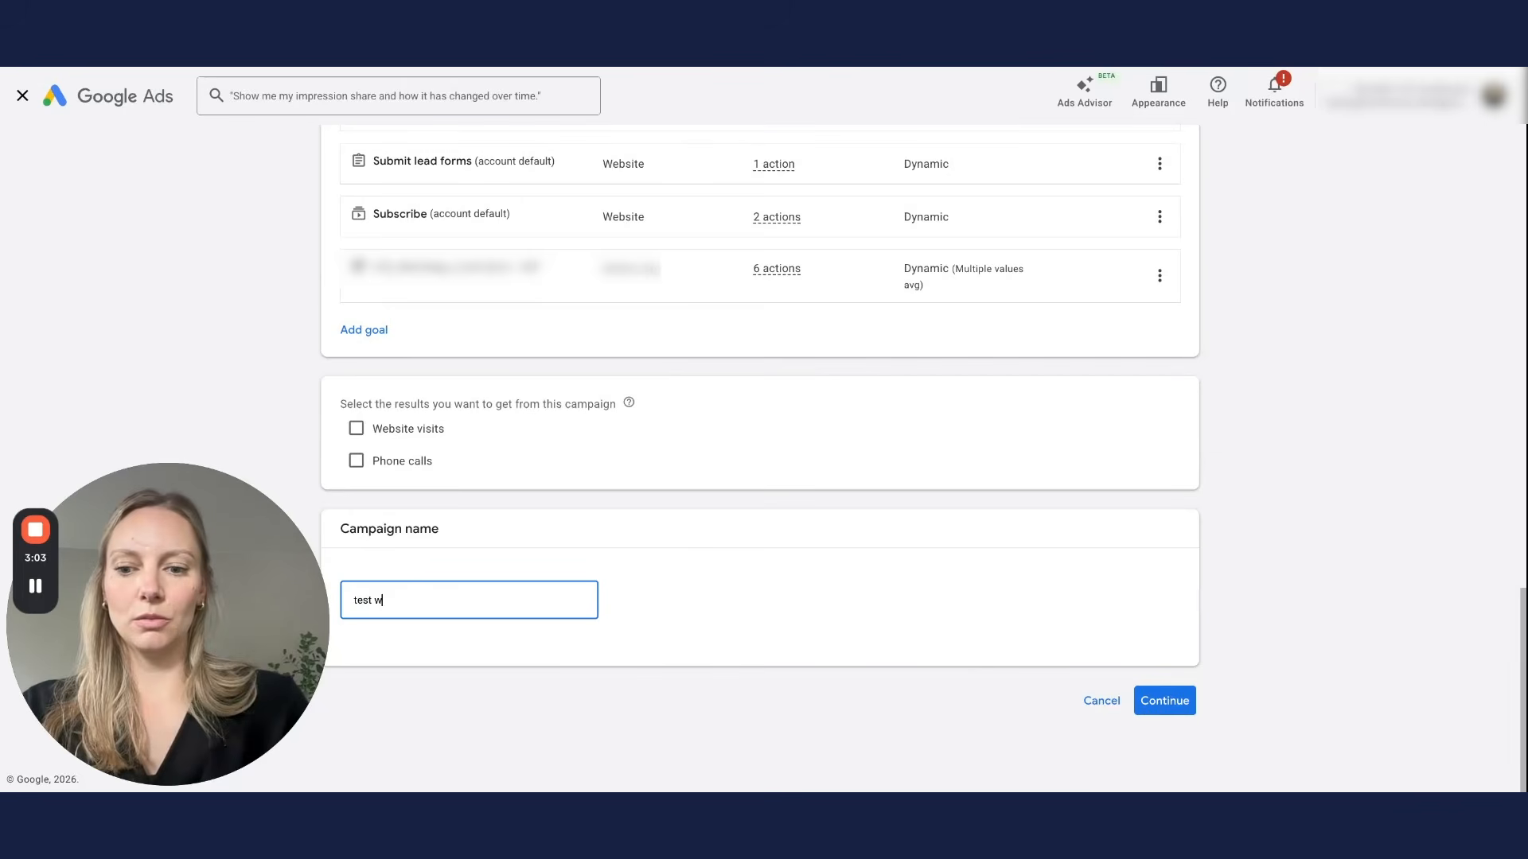
left_click(1164, 701)
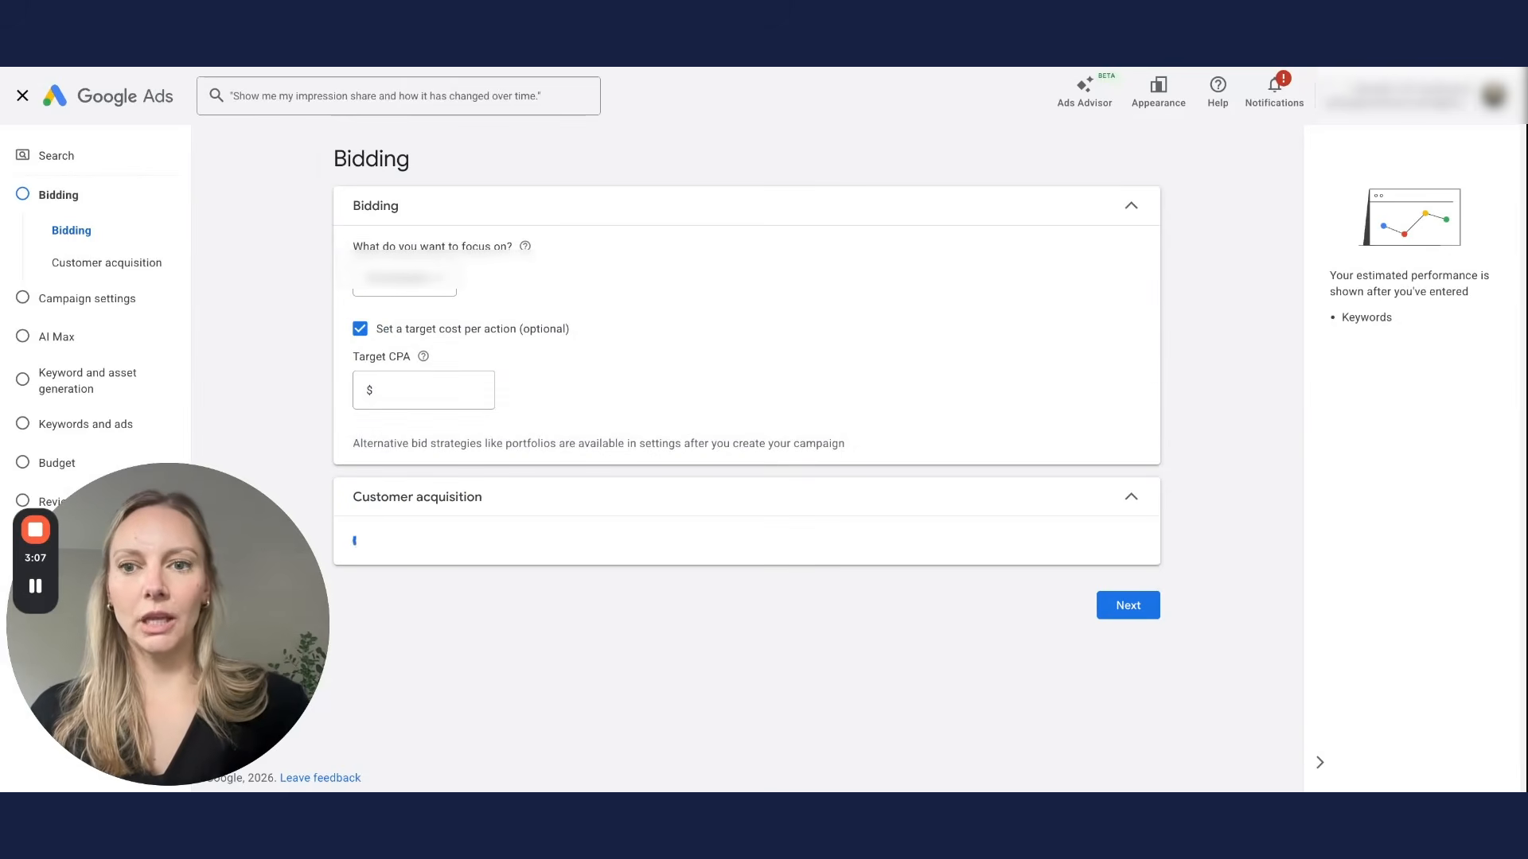
Step: Set the bidding focus to Conversions and select the empty Target CPA field
left_click(437, 288)
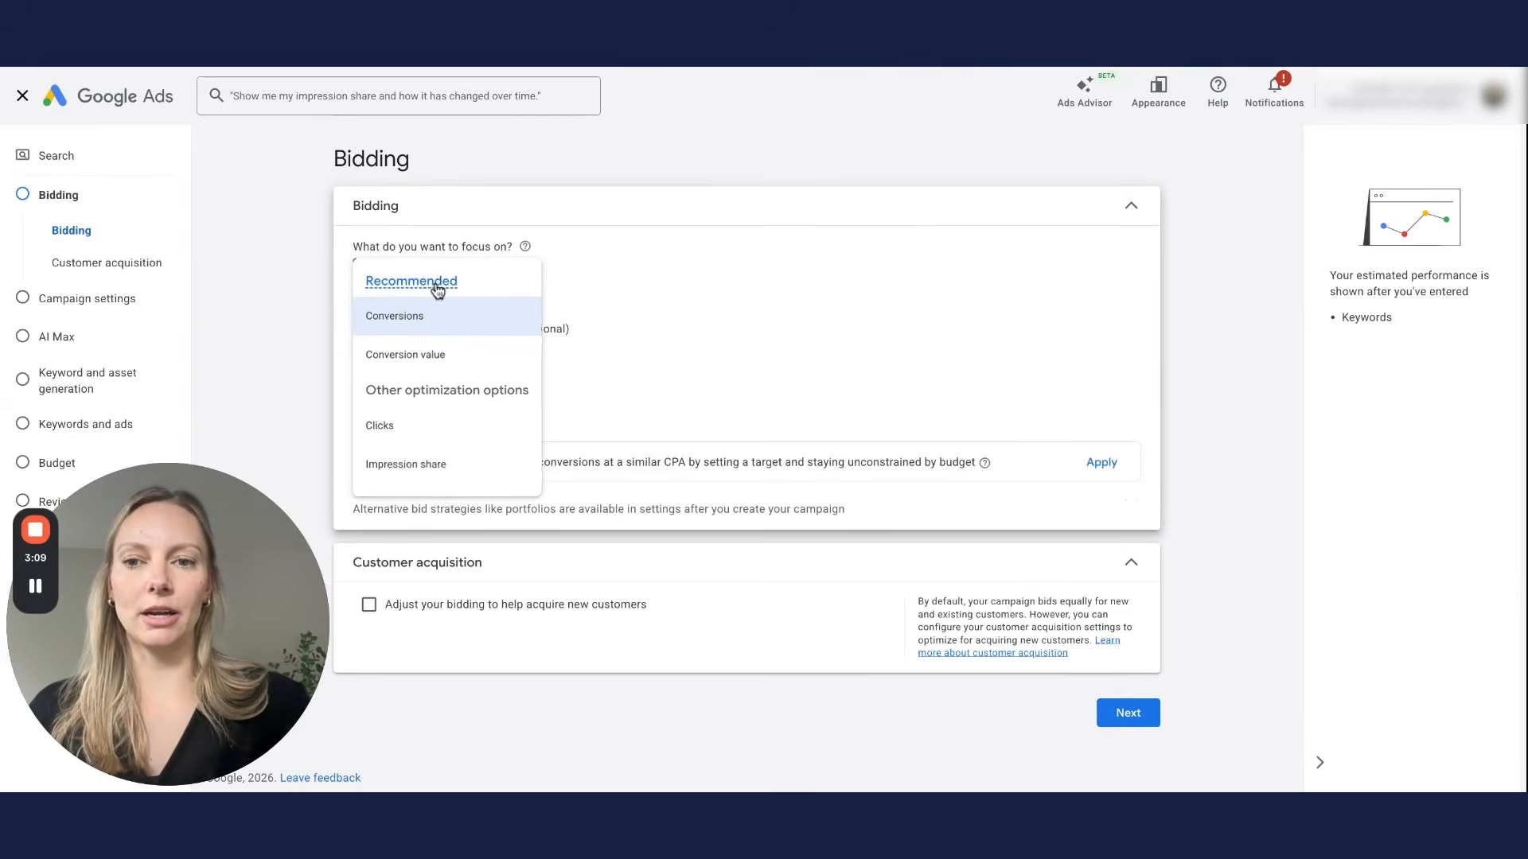
mouse_move(437, 288)
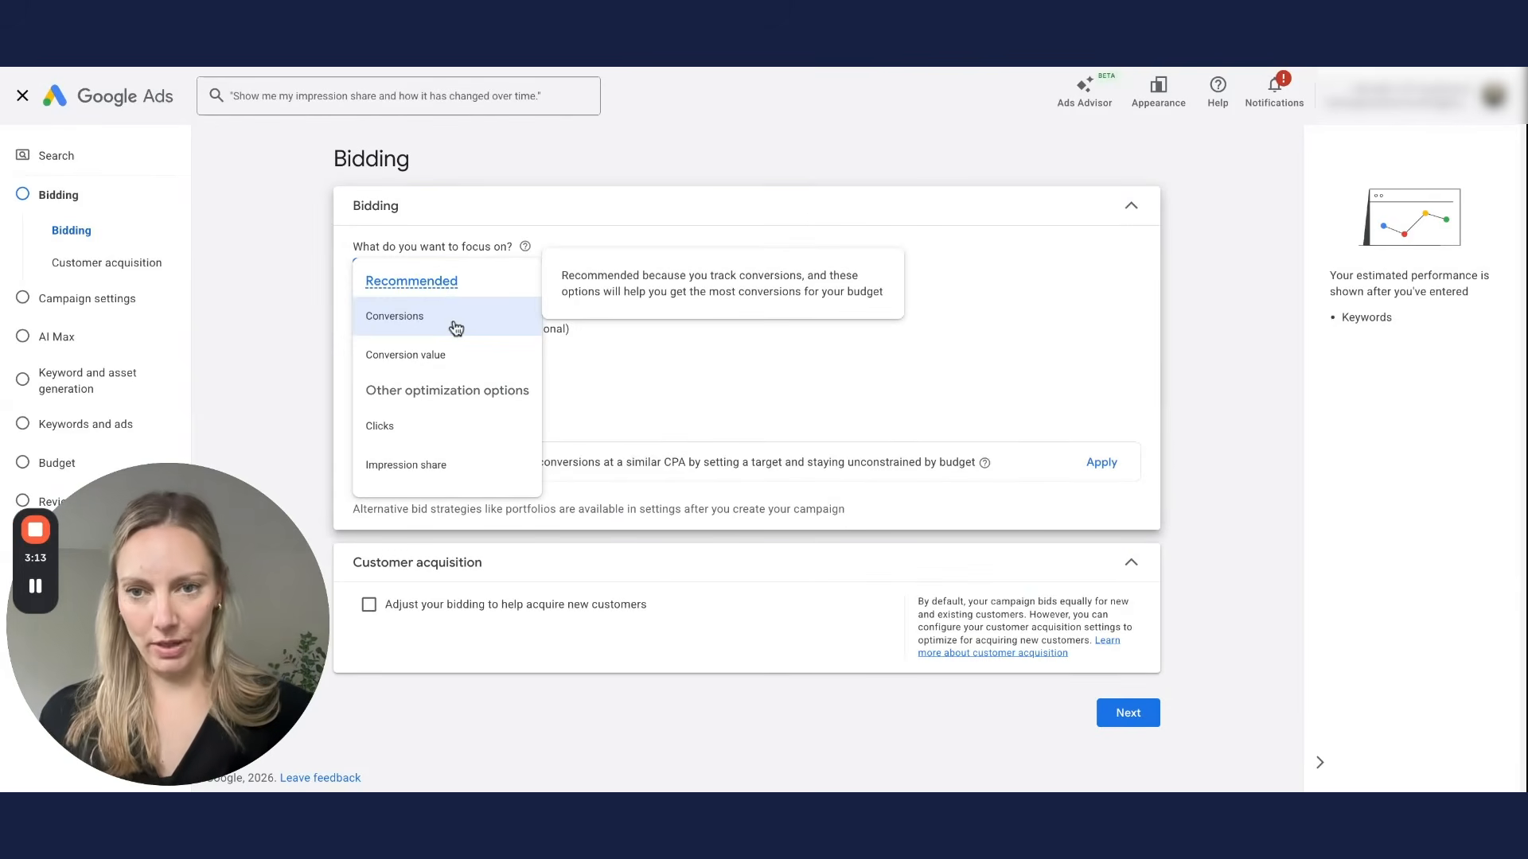
mouse_move(455, 327)
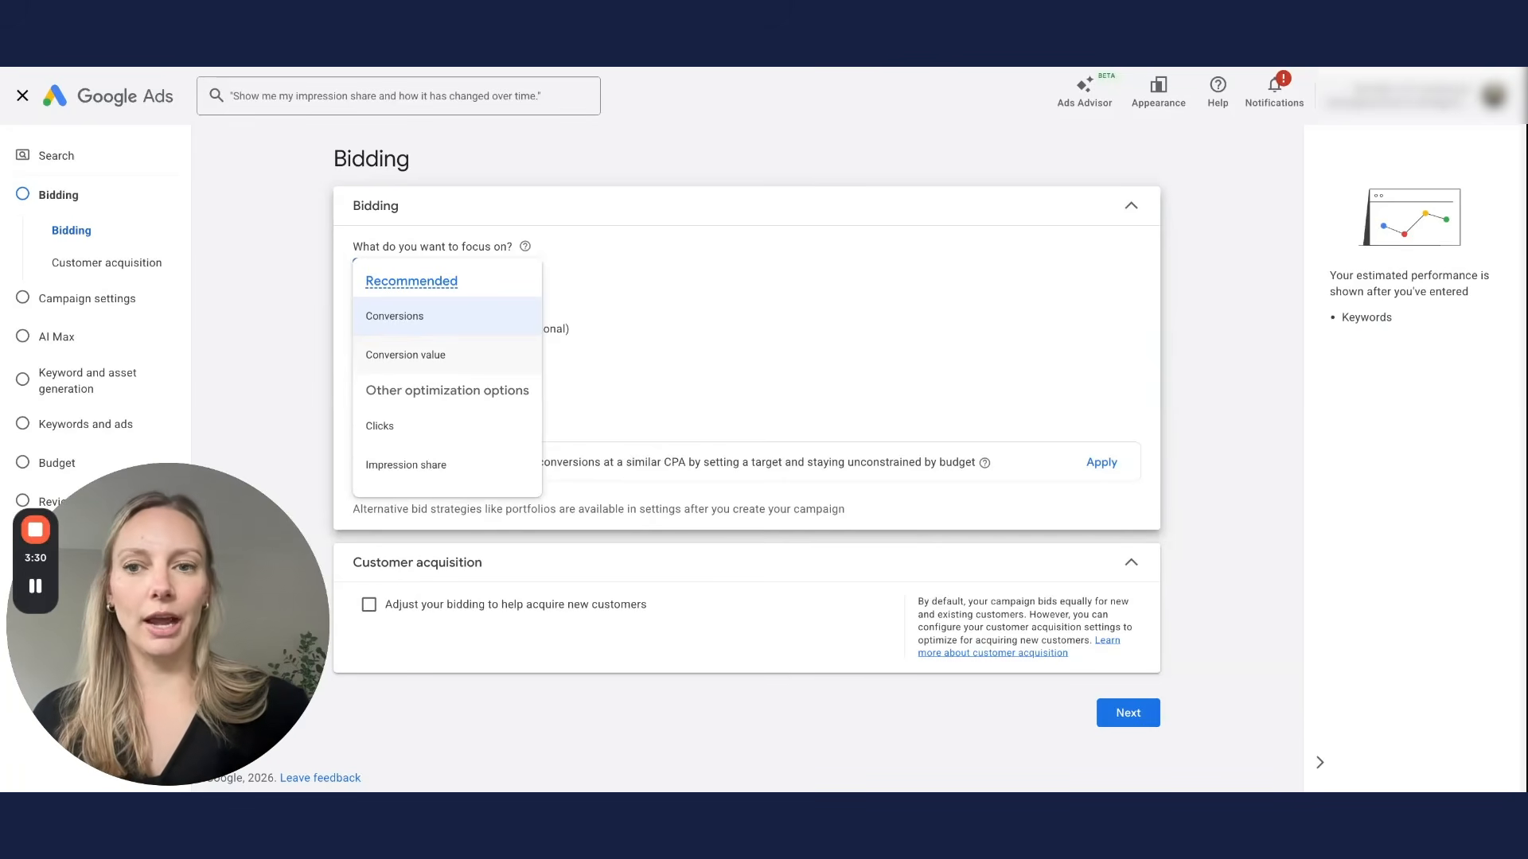
mouse_move(507, 367)
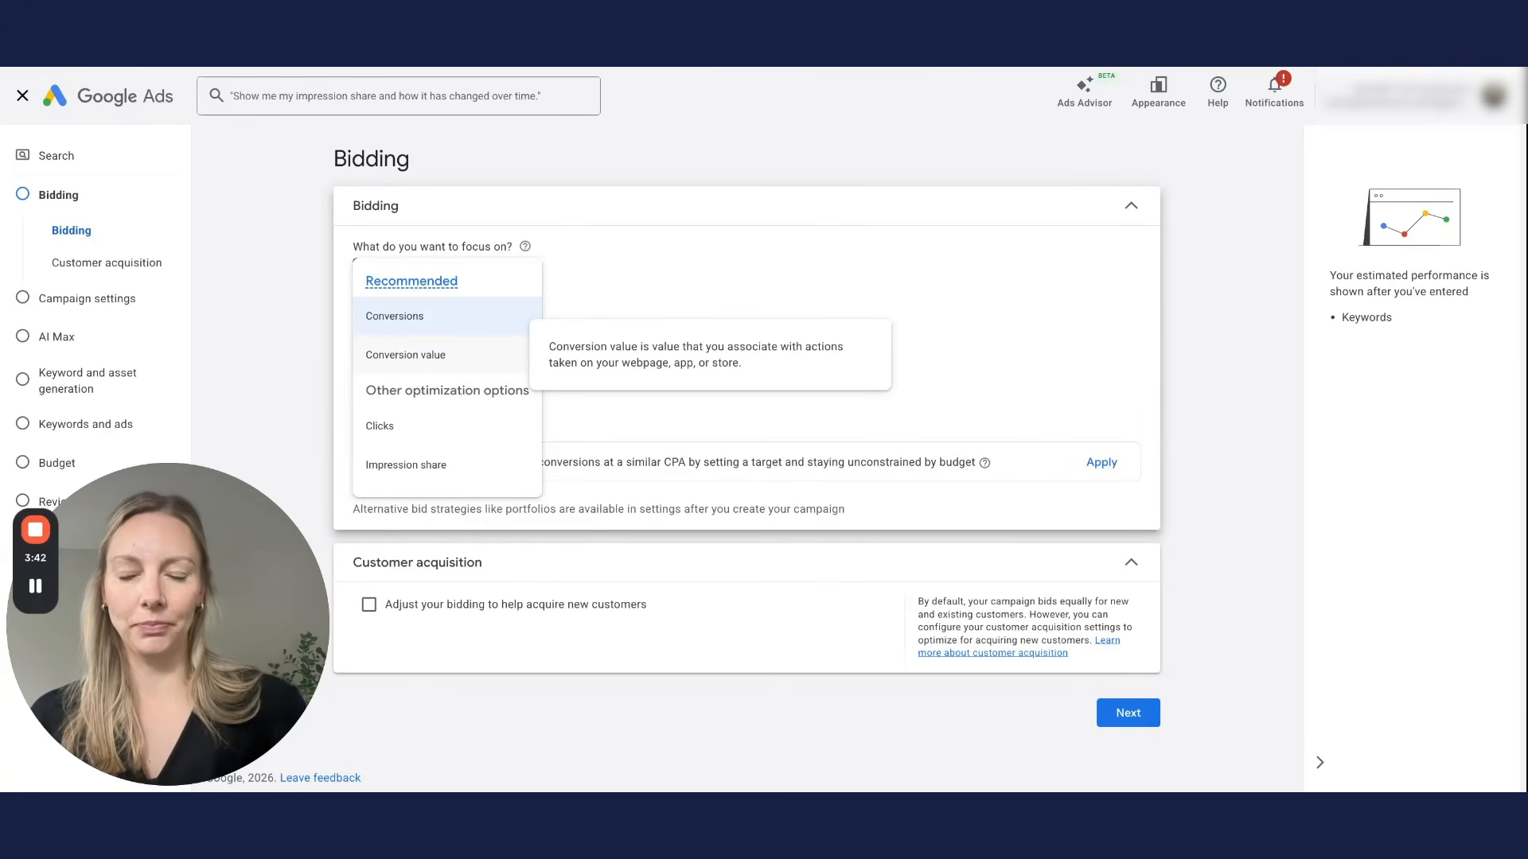
left_click(522, 315)
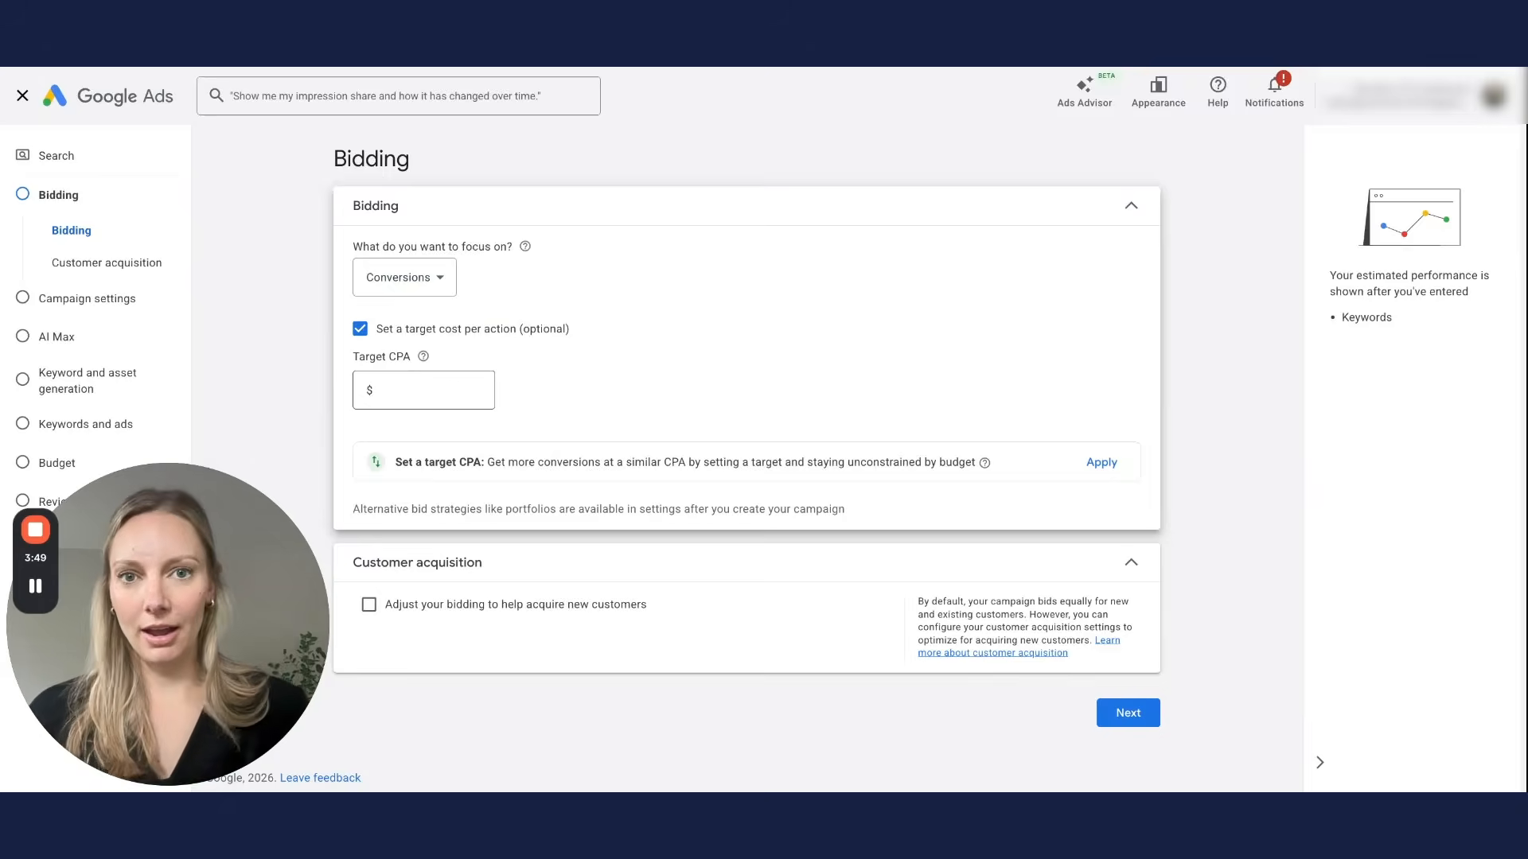
left_click(428, 388)
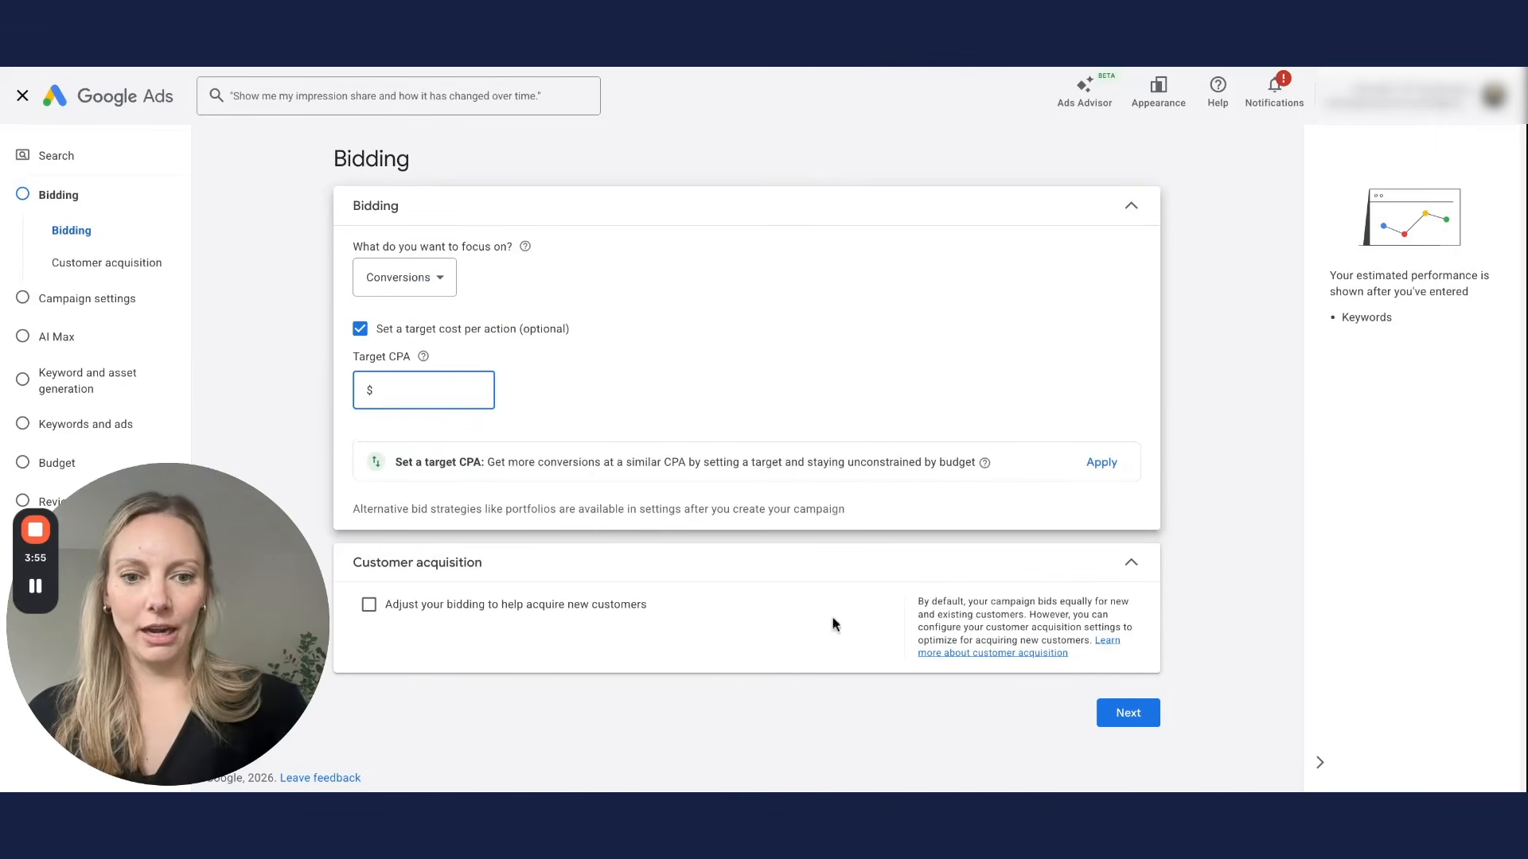
Step: Exclude both Google Search Partners and the Google Display Network from the campaign
left_click(1151, 722)
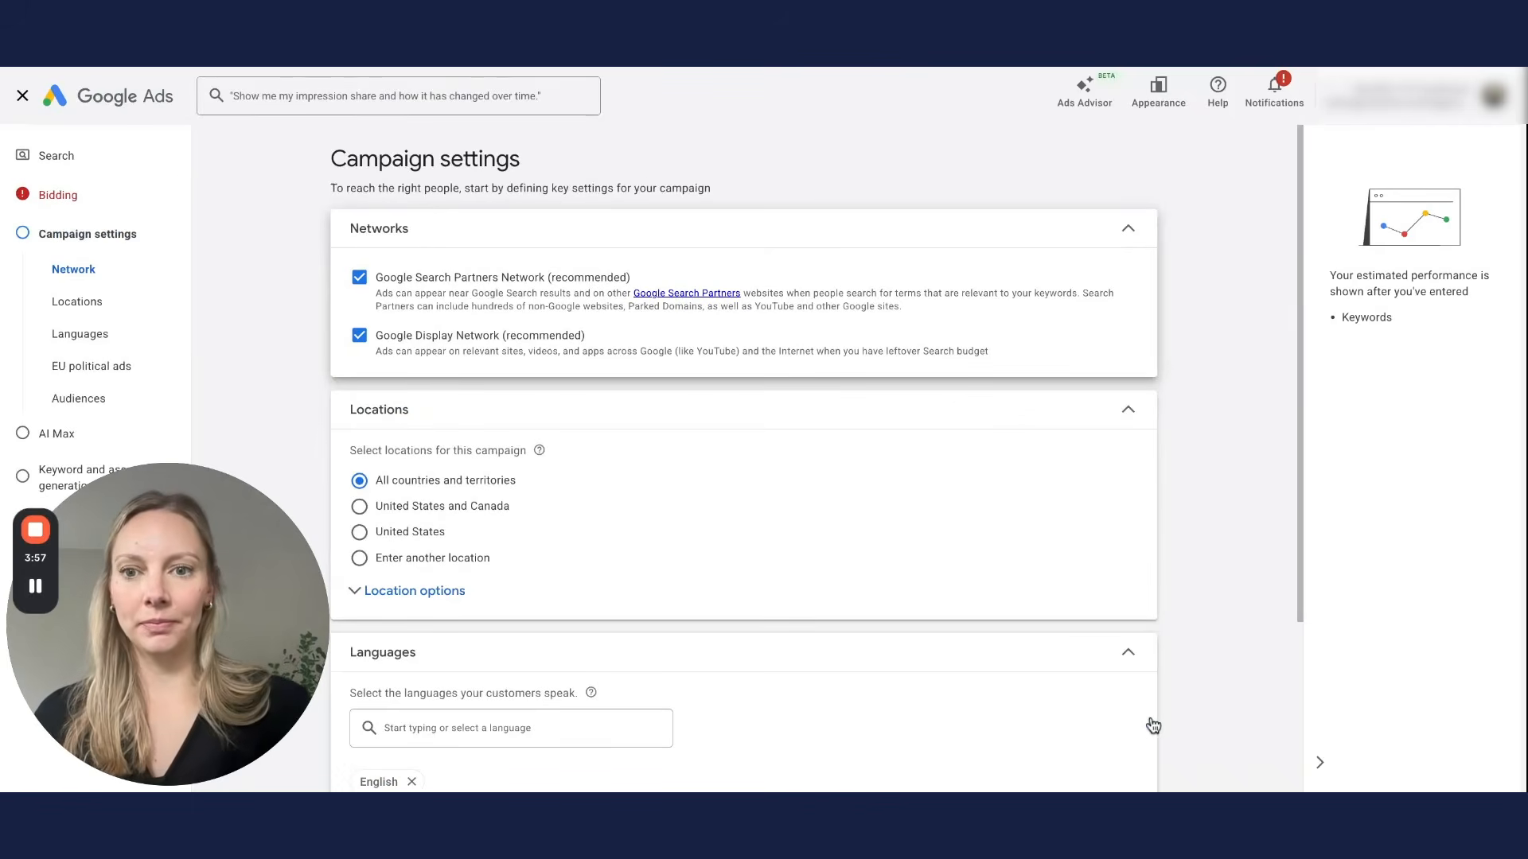
left_click(470, 280)
left_click(459, 338)
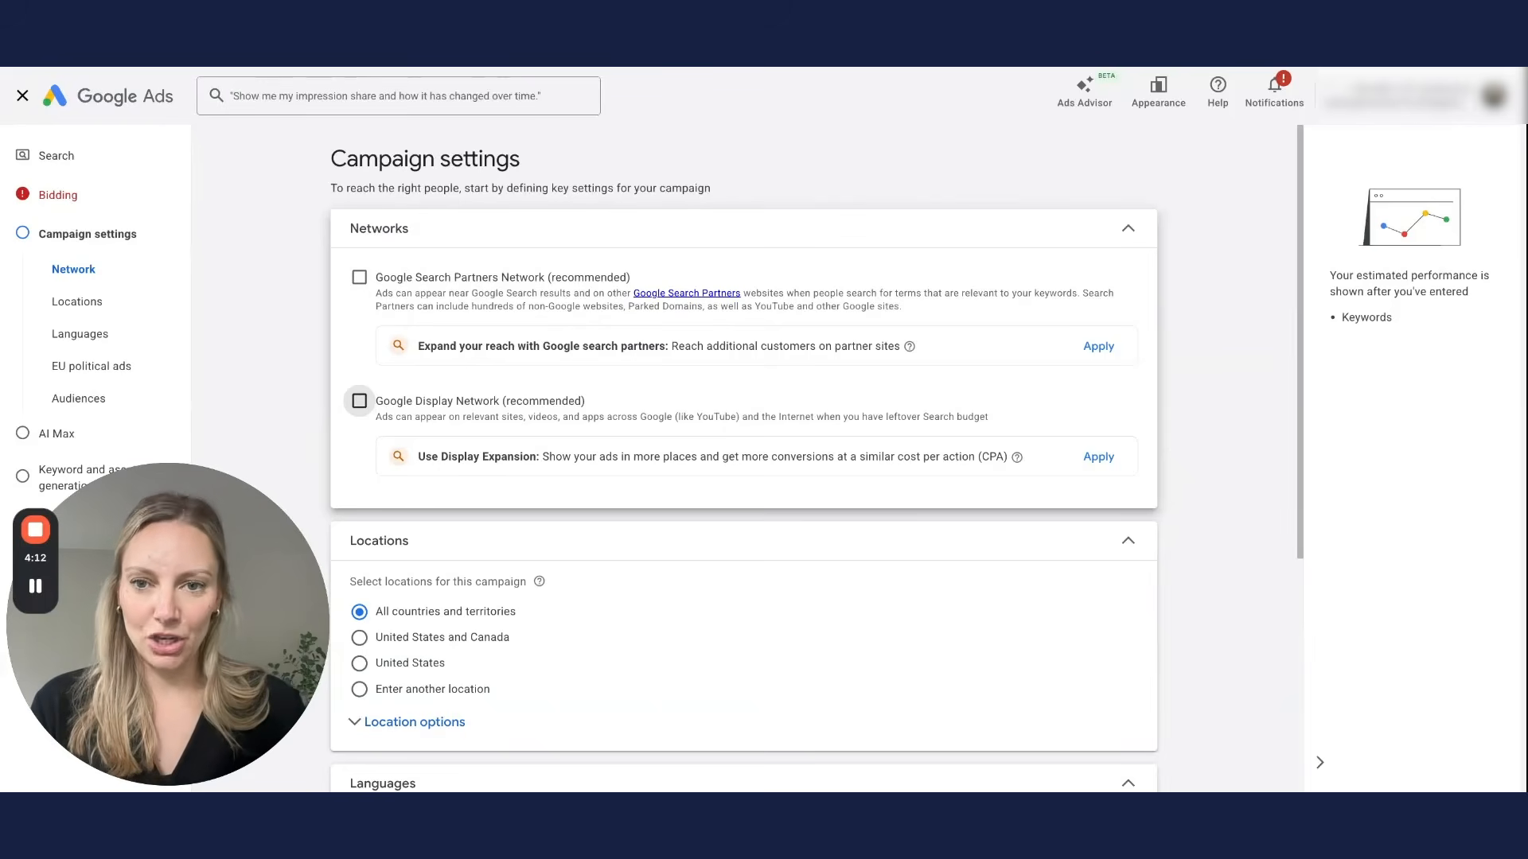
left_click(1128, 231)
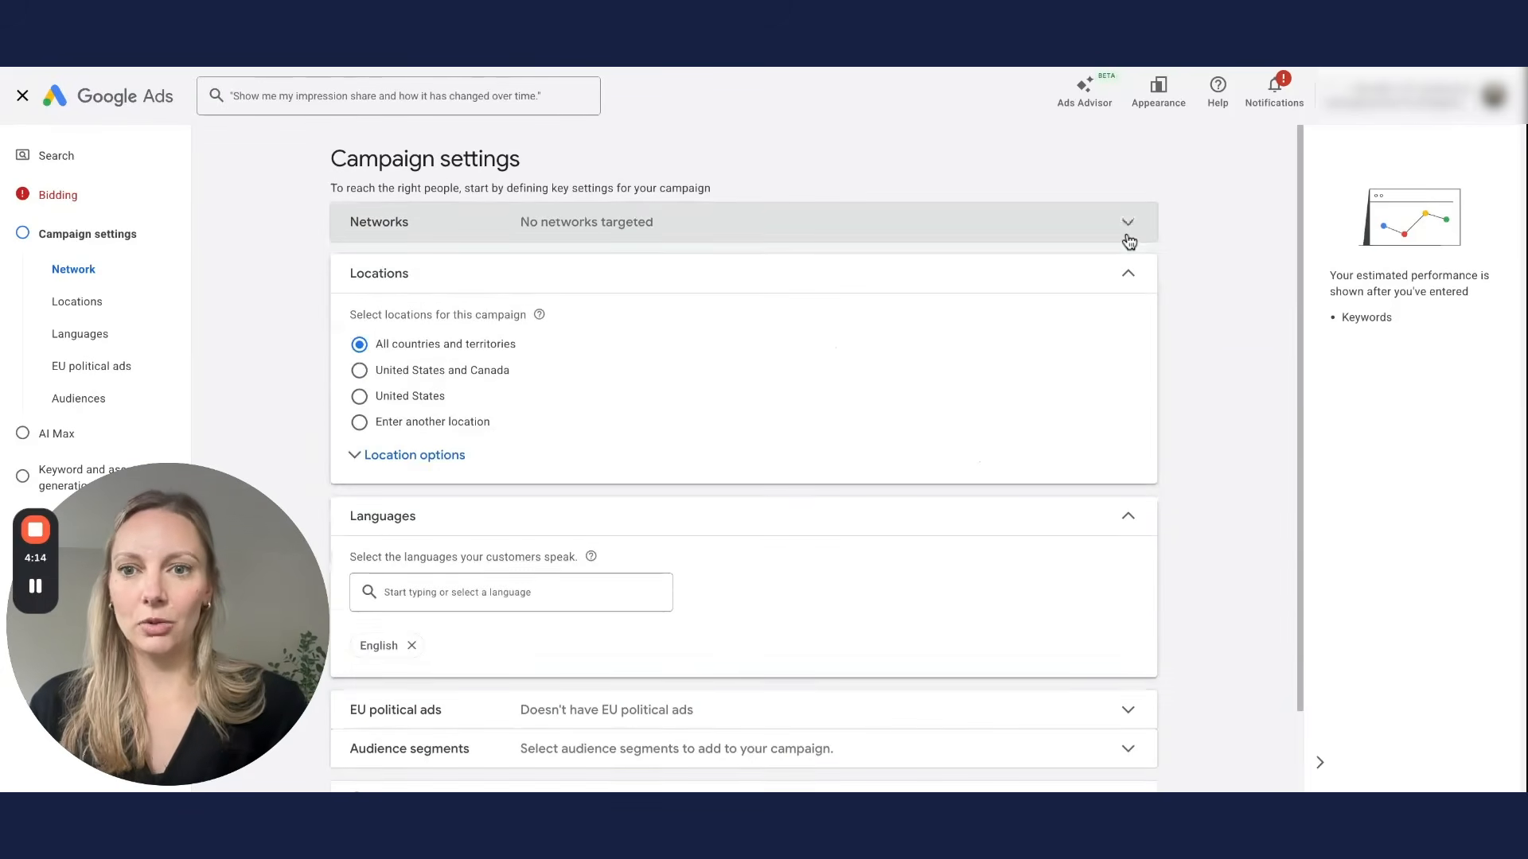
Step: Target only the United States as the campaign location
left_click(398, 403)
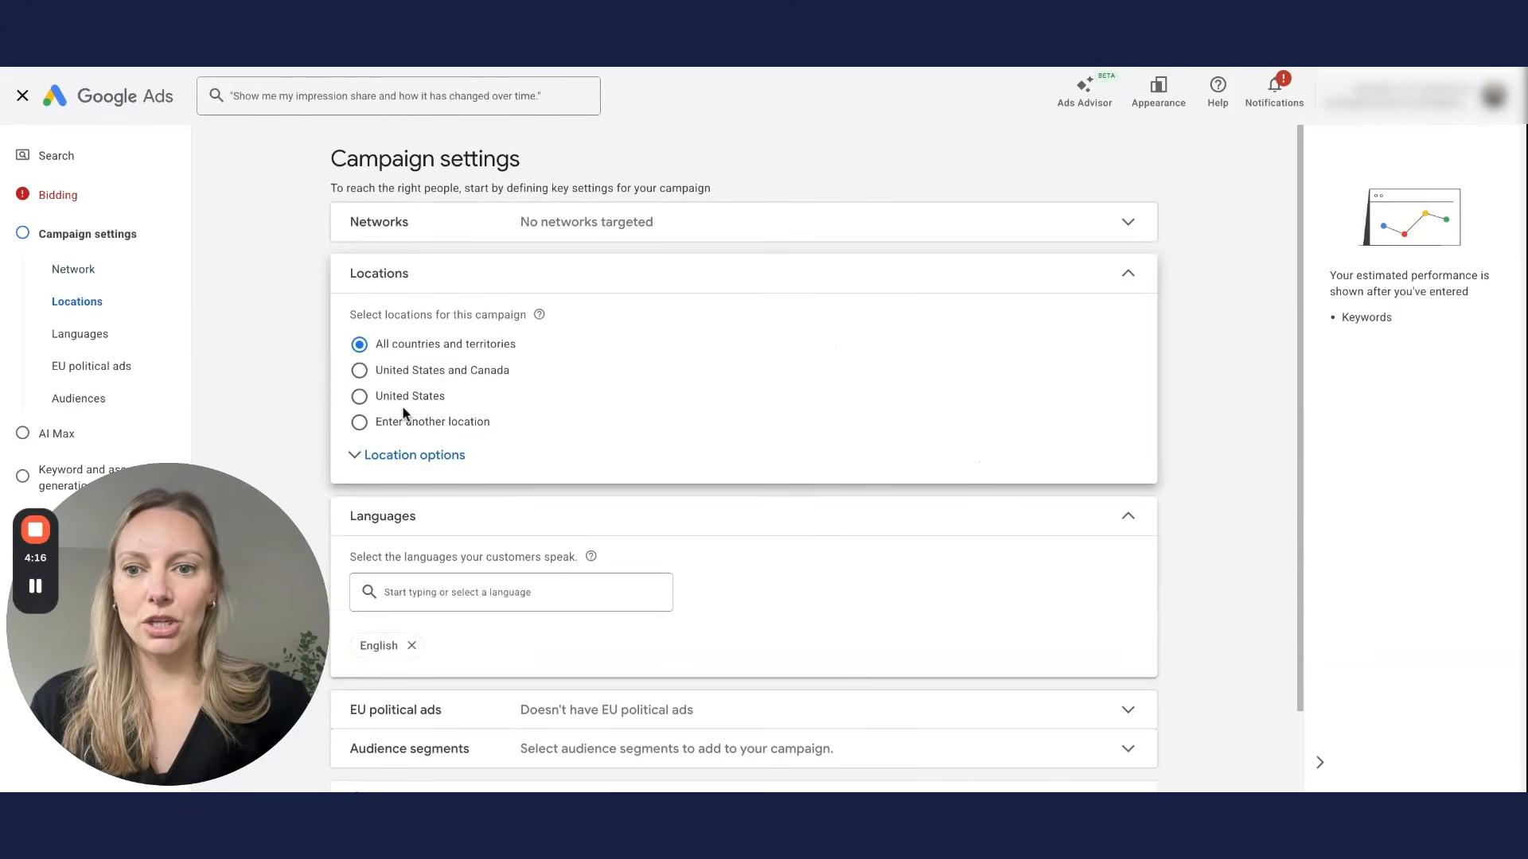
left_click(1107, 284)
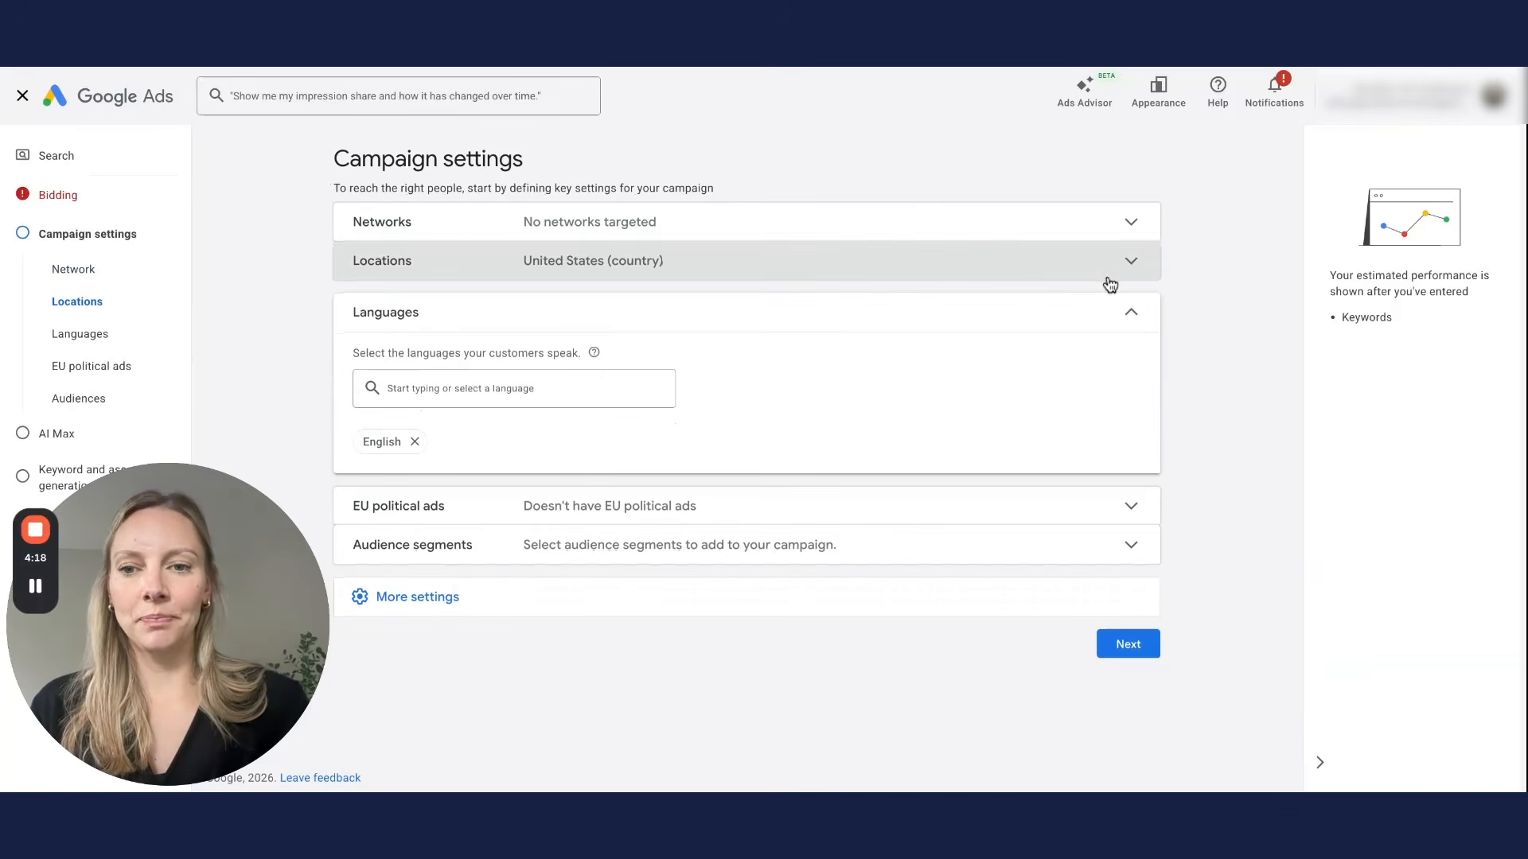
left_click(805, 608)
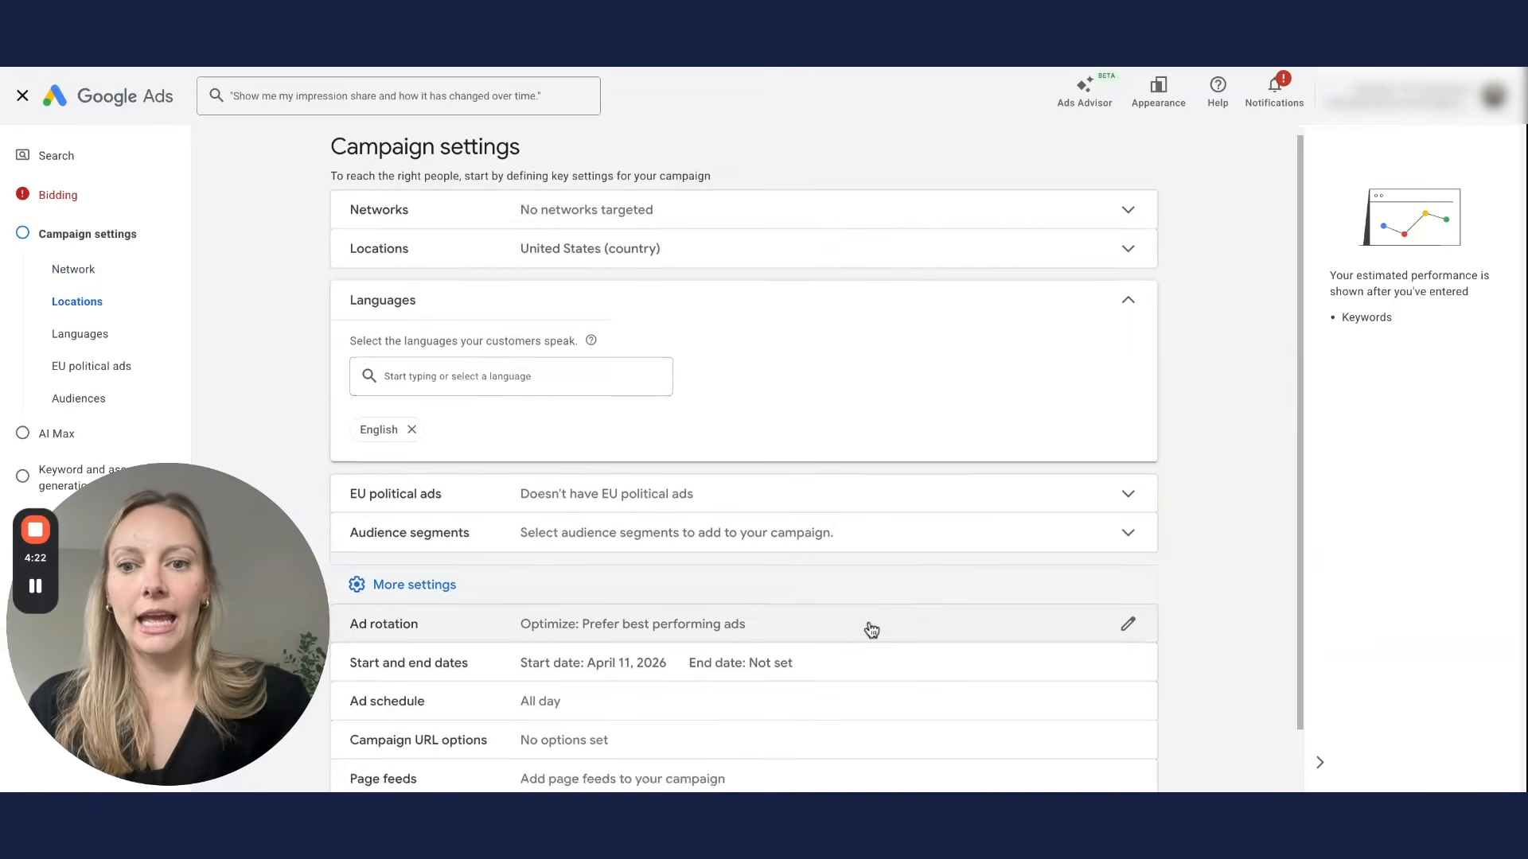
scroll(867, 629, "down", 1)
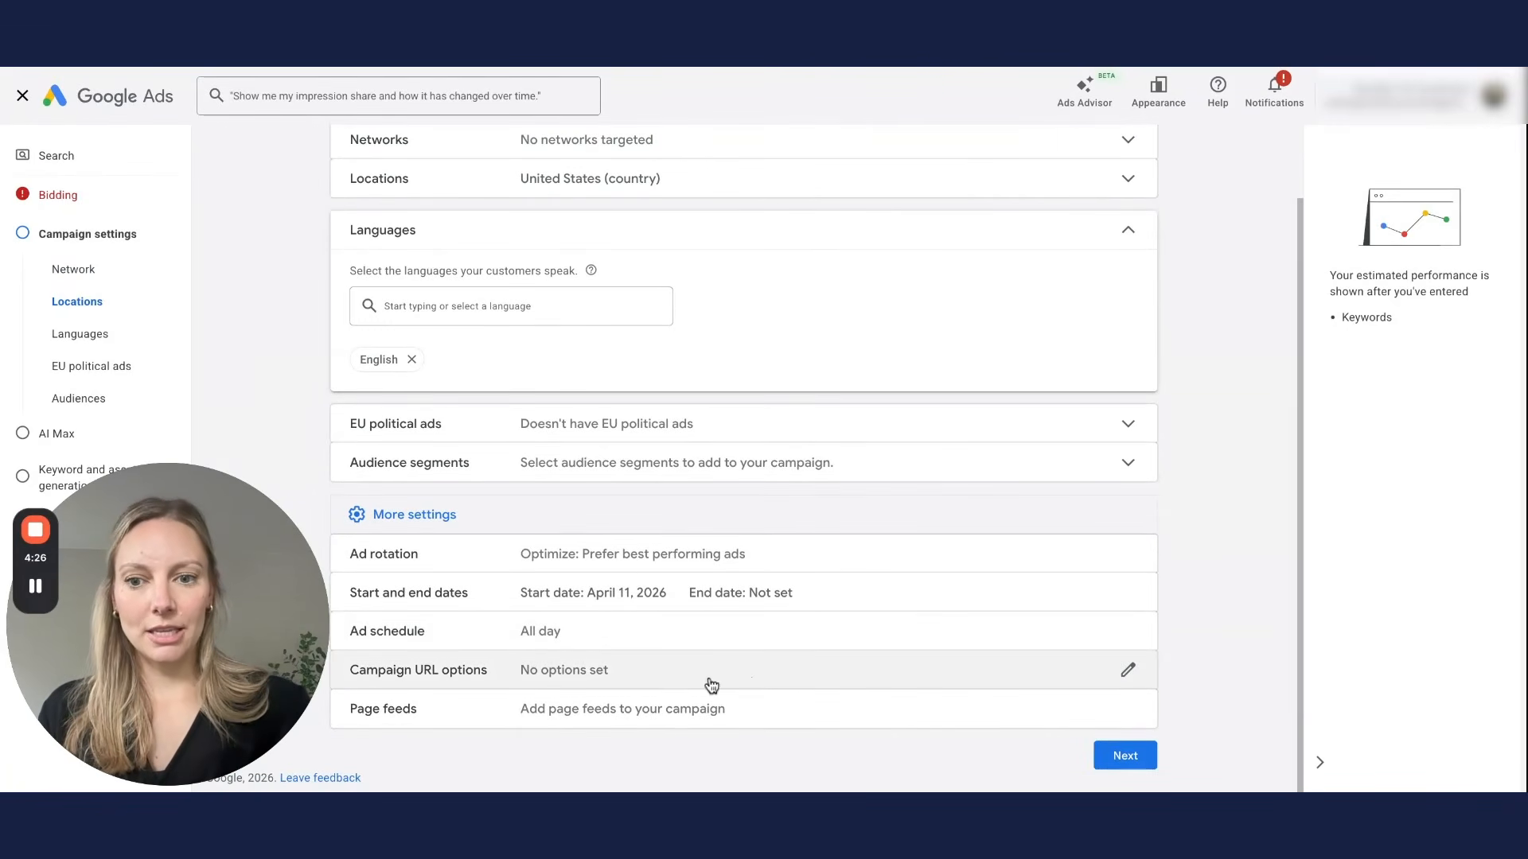
Step: Leave the Campaign URL options tracking template empty and advance to AI Max
left_click(569, 686)
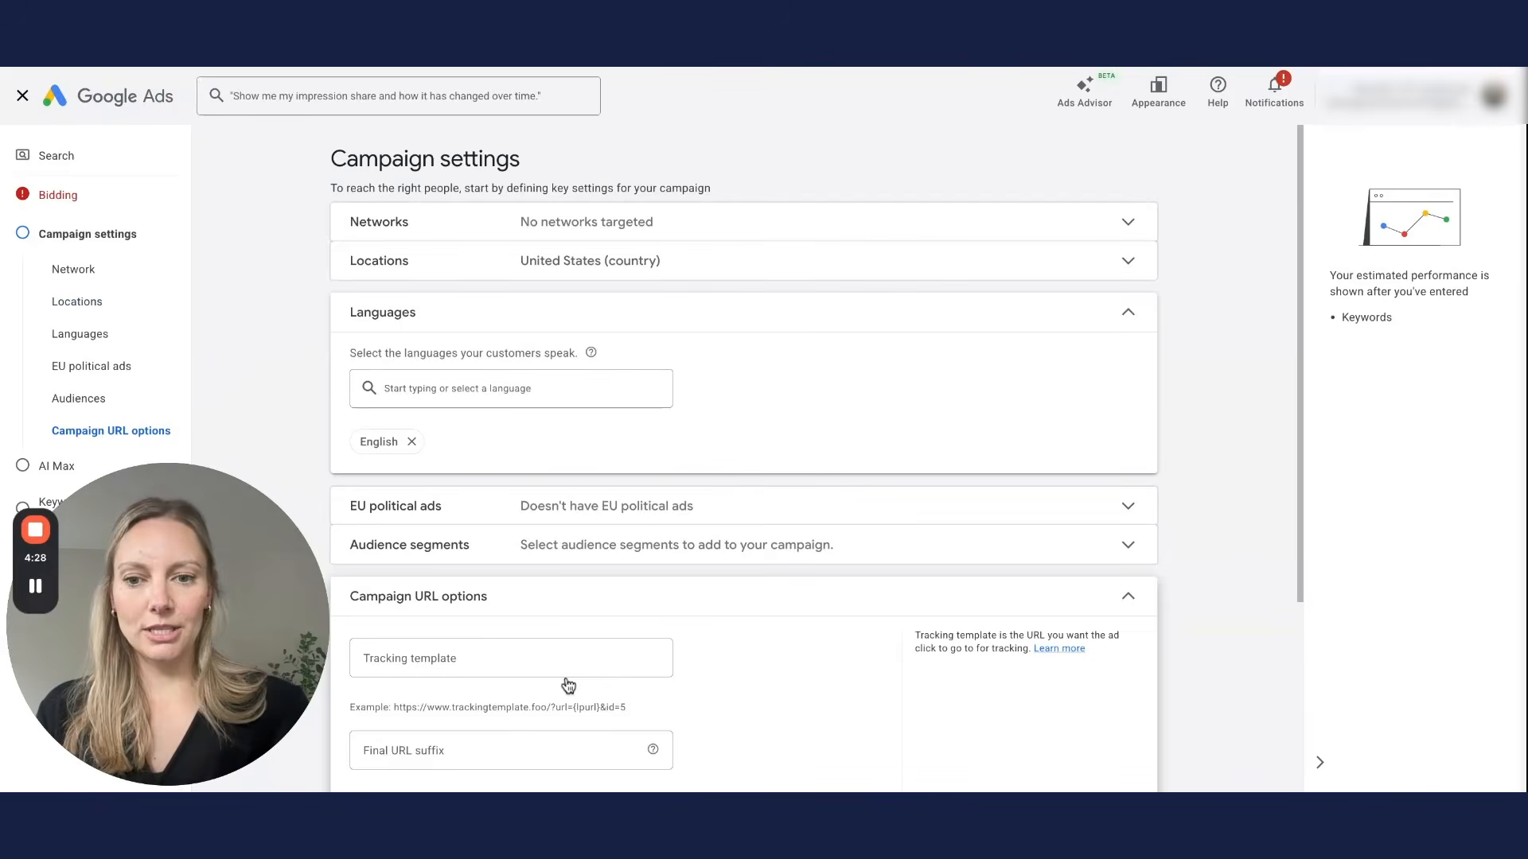
scroll(897, 674, "down", 2)
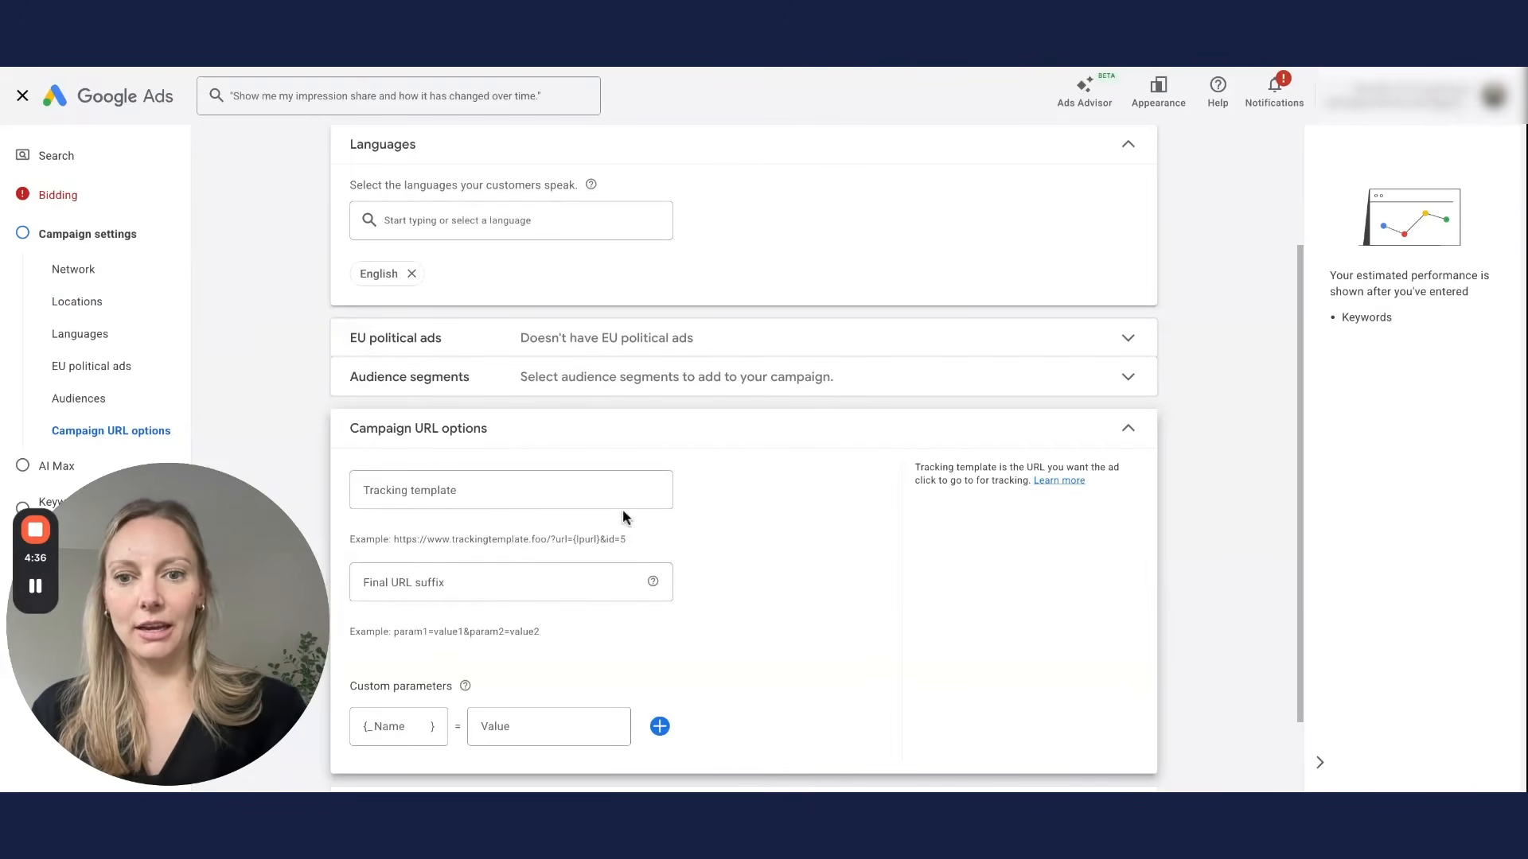
left_click(584, 494)
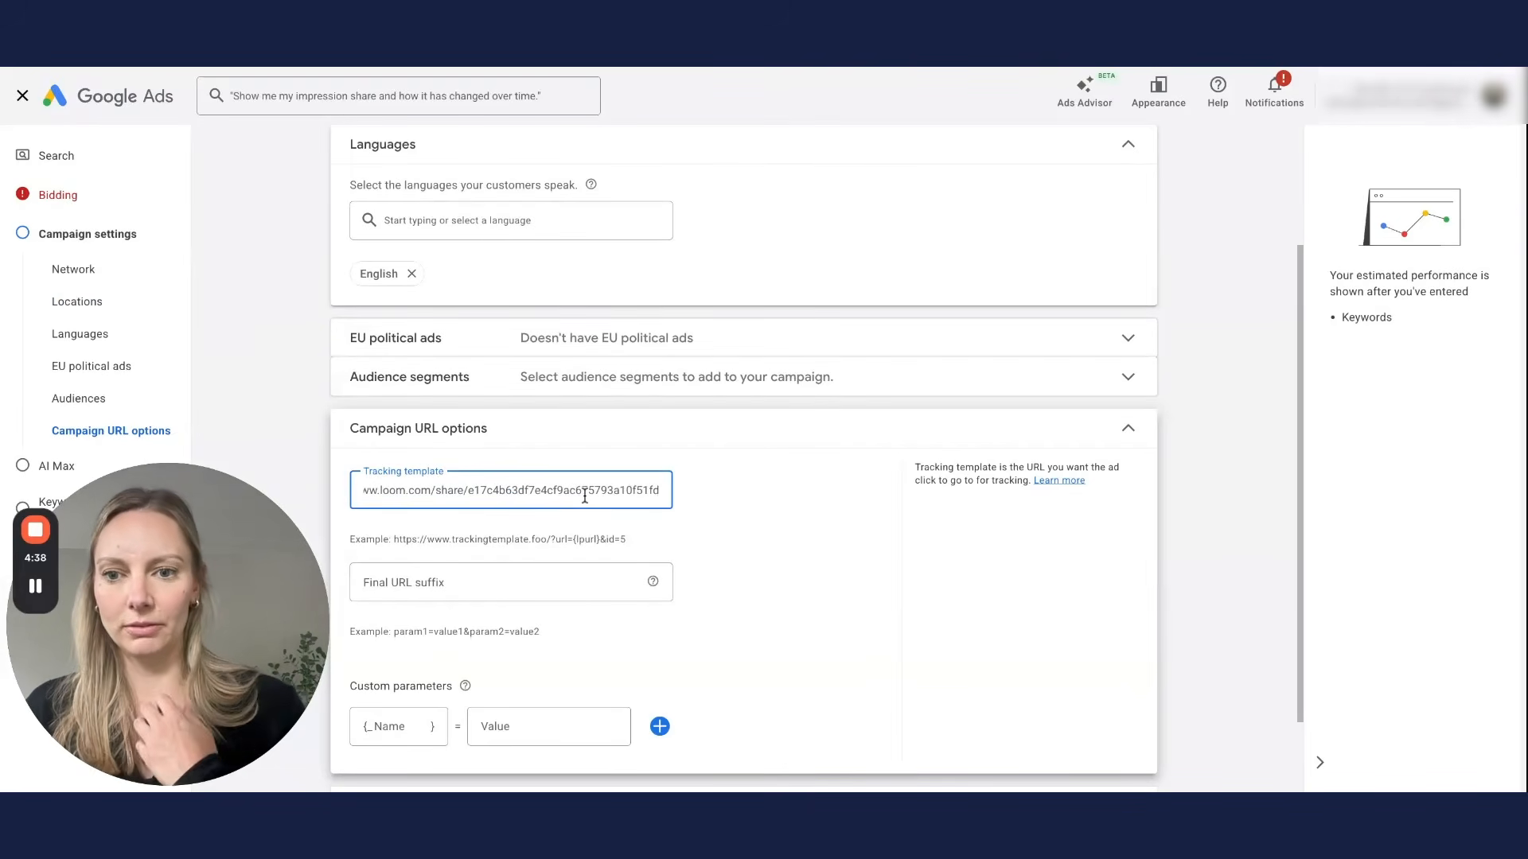
key("ctrl+a")
key("BackSpace")
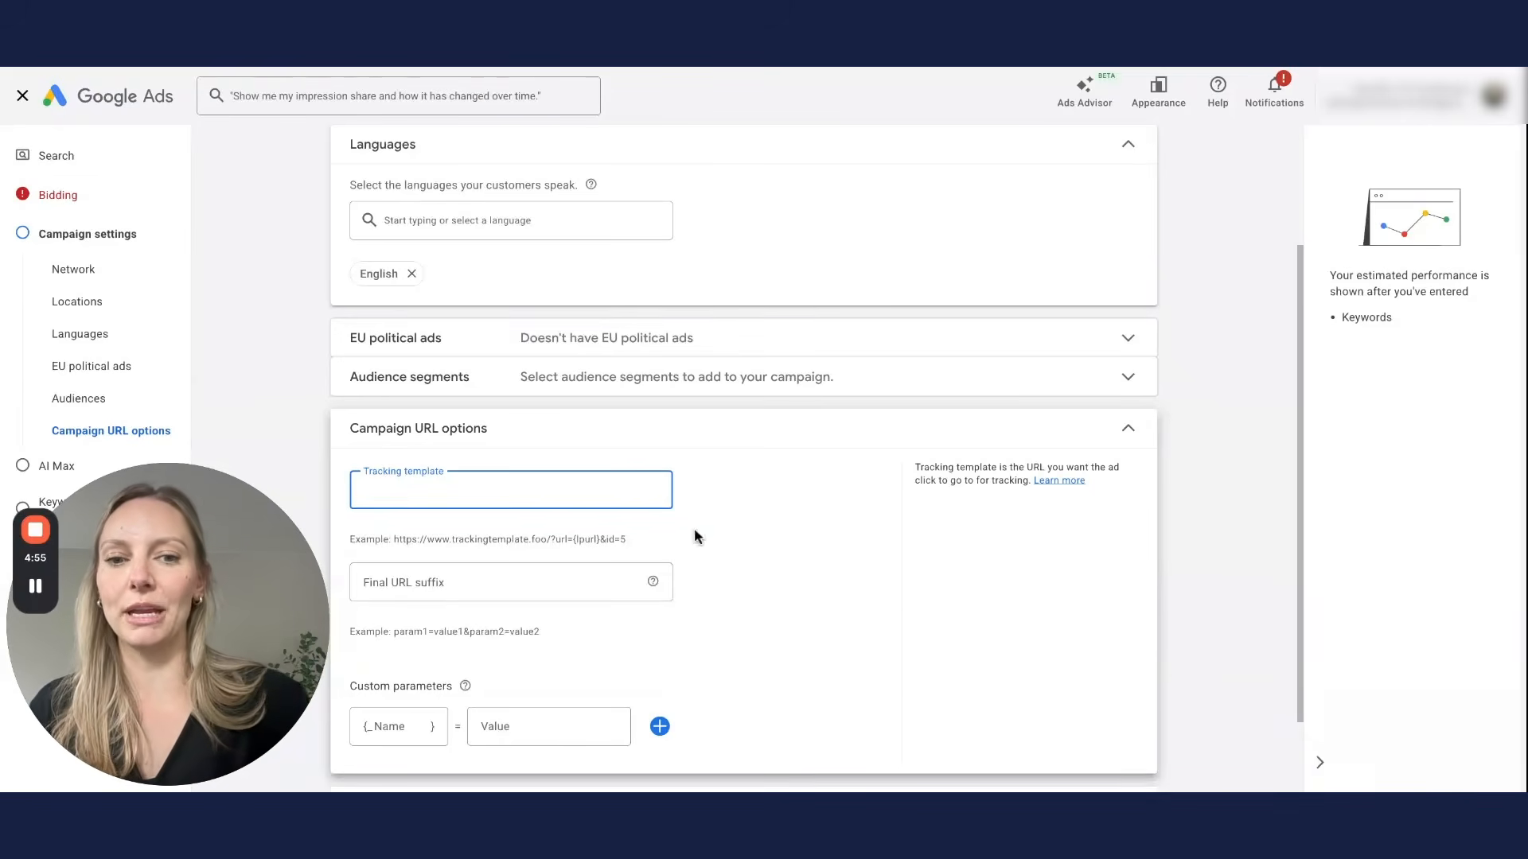
scroll(1130, 518, "down", 2)
left_click(1129, 340)
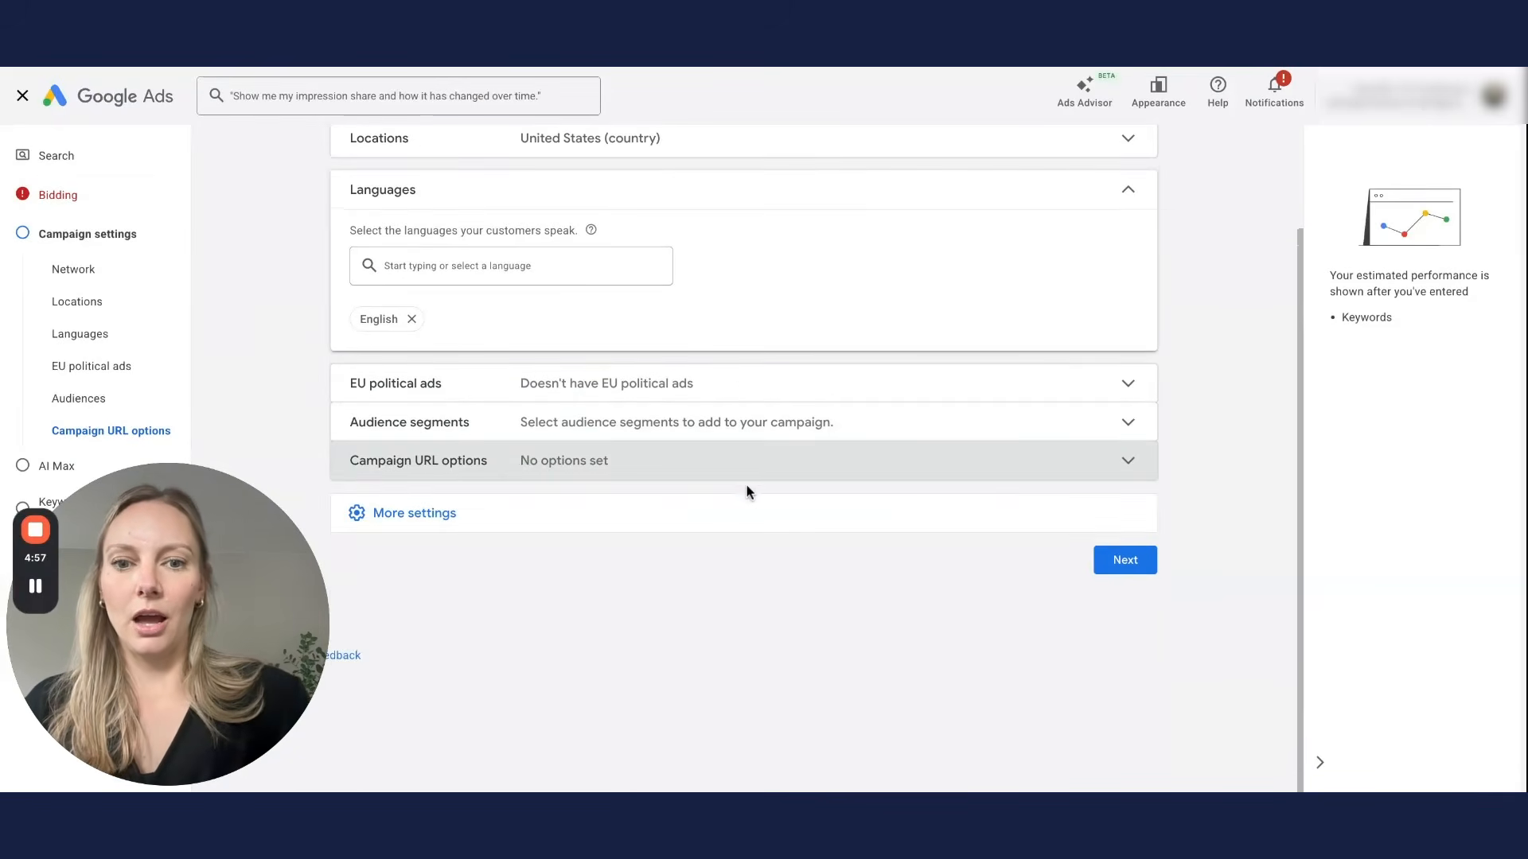
left_click(739, 506)
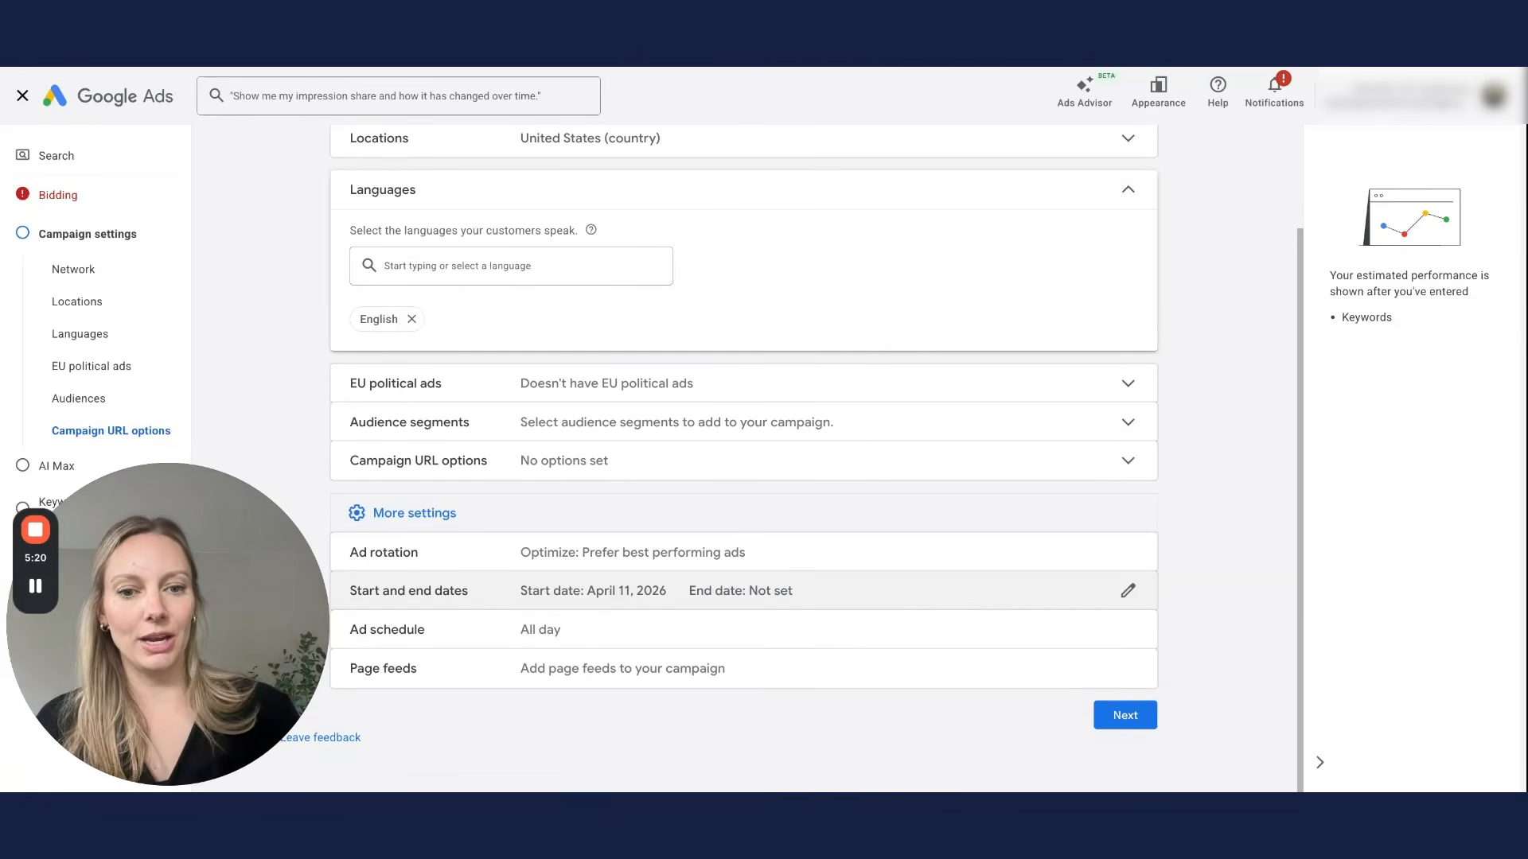
left_click(1126, 716)
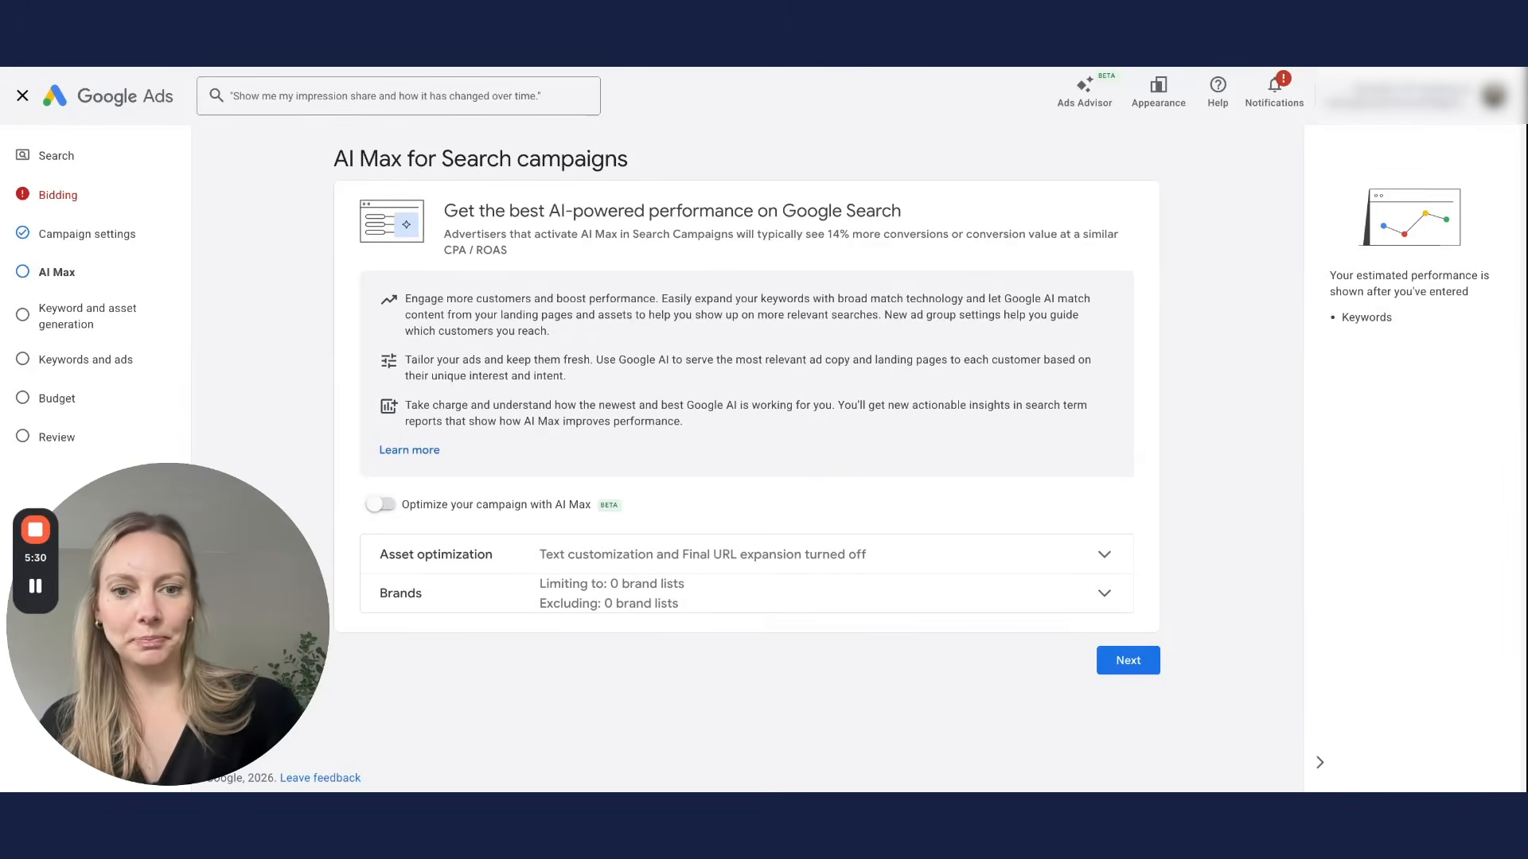
Step: Keep the AI Max optimization toggle off and proceed to keyword and asset generation
left_click(1134, 661)
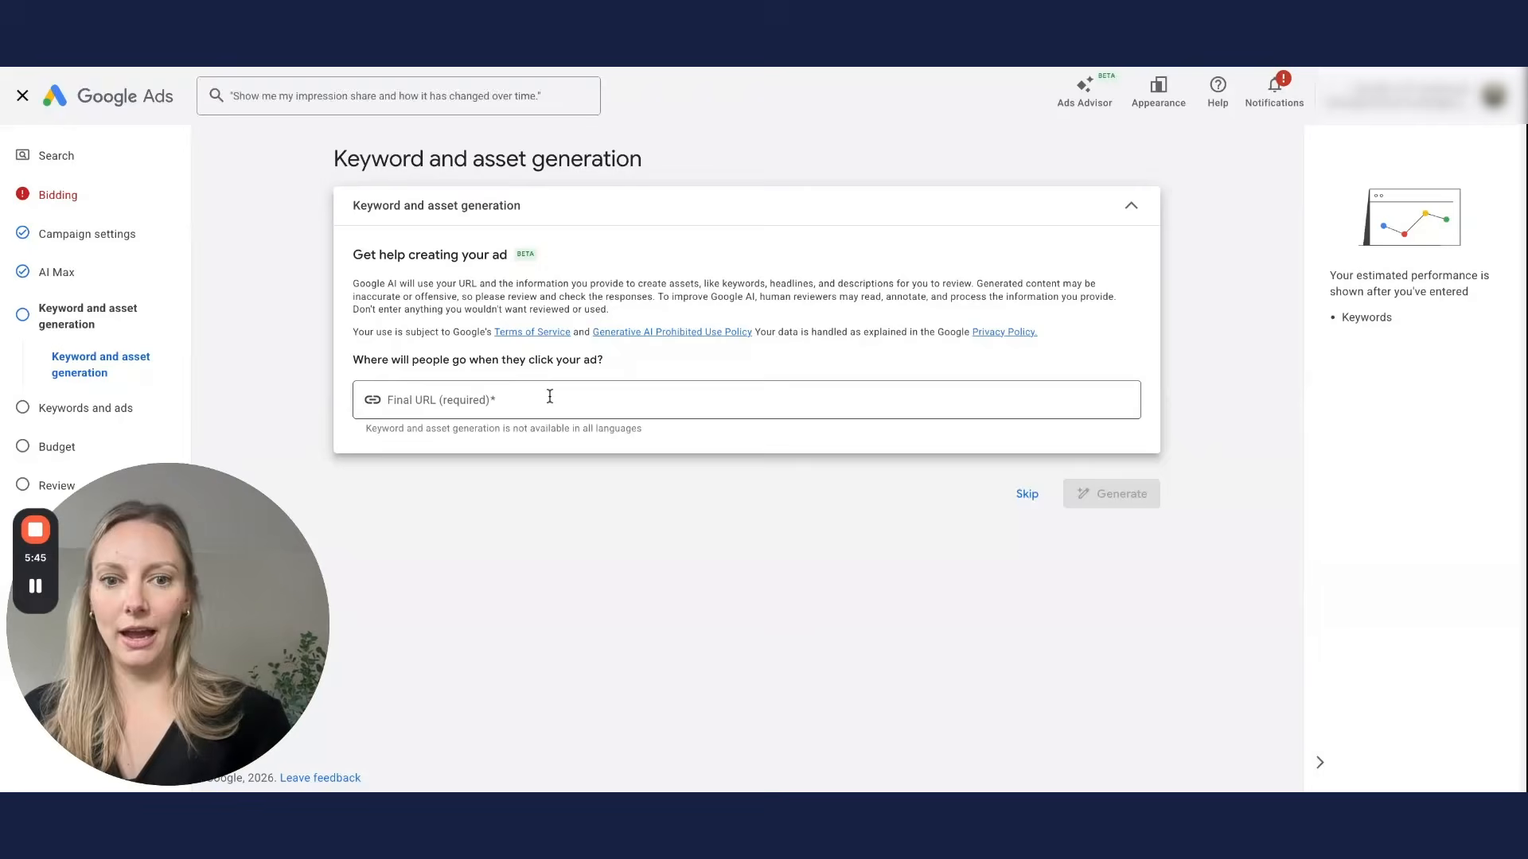
Step: Skip ahead to the Keywords and ads step and collapse the Keywords card
left_click(1025, 496)
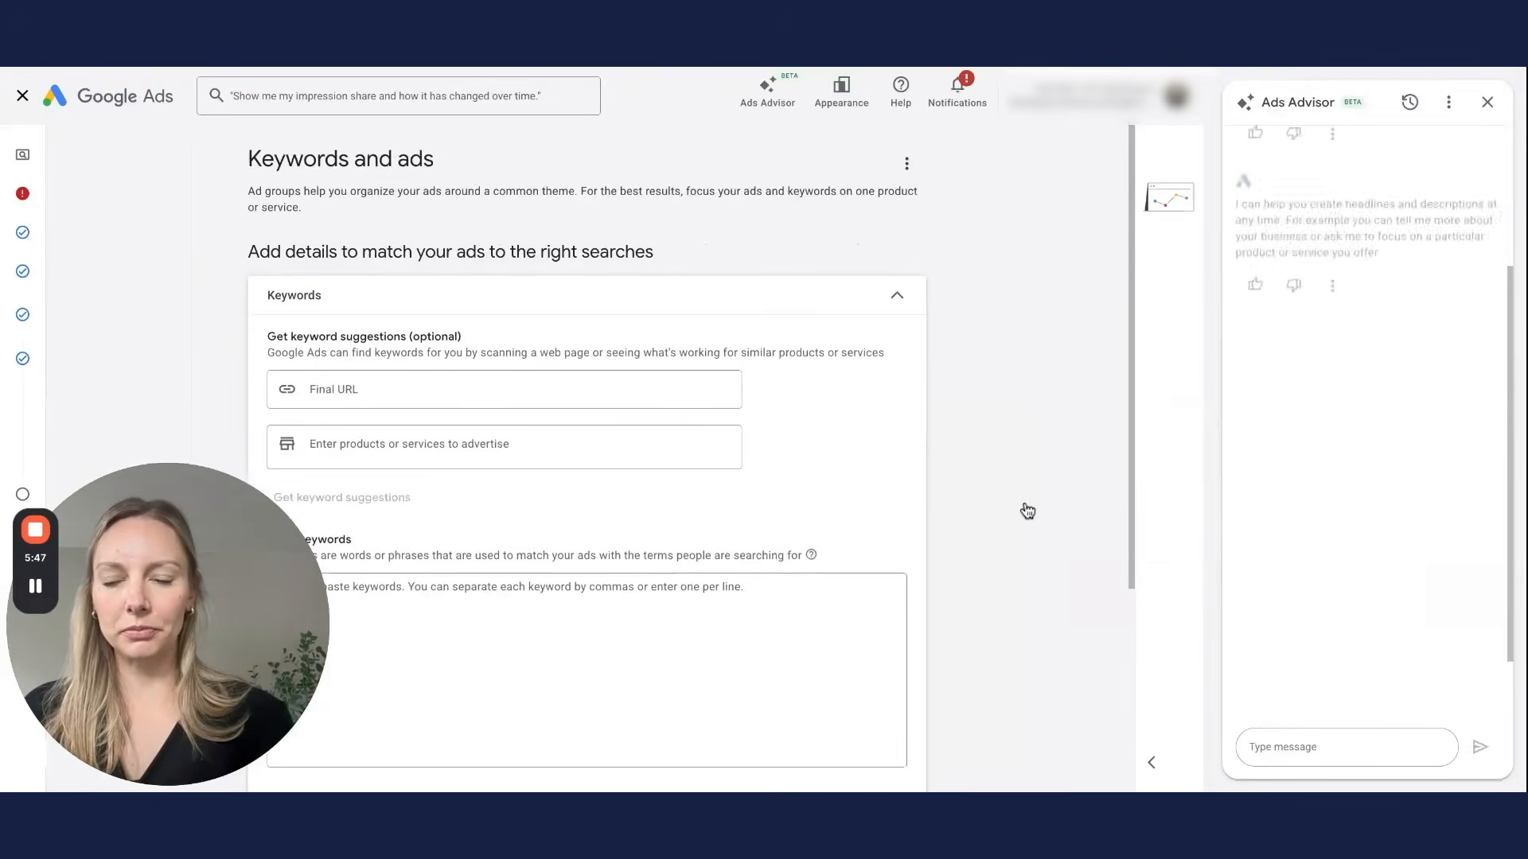
scroll(955, 521, "down", 2)
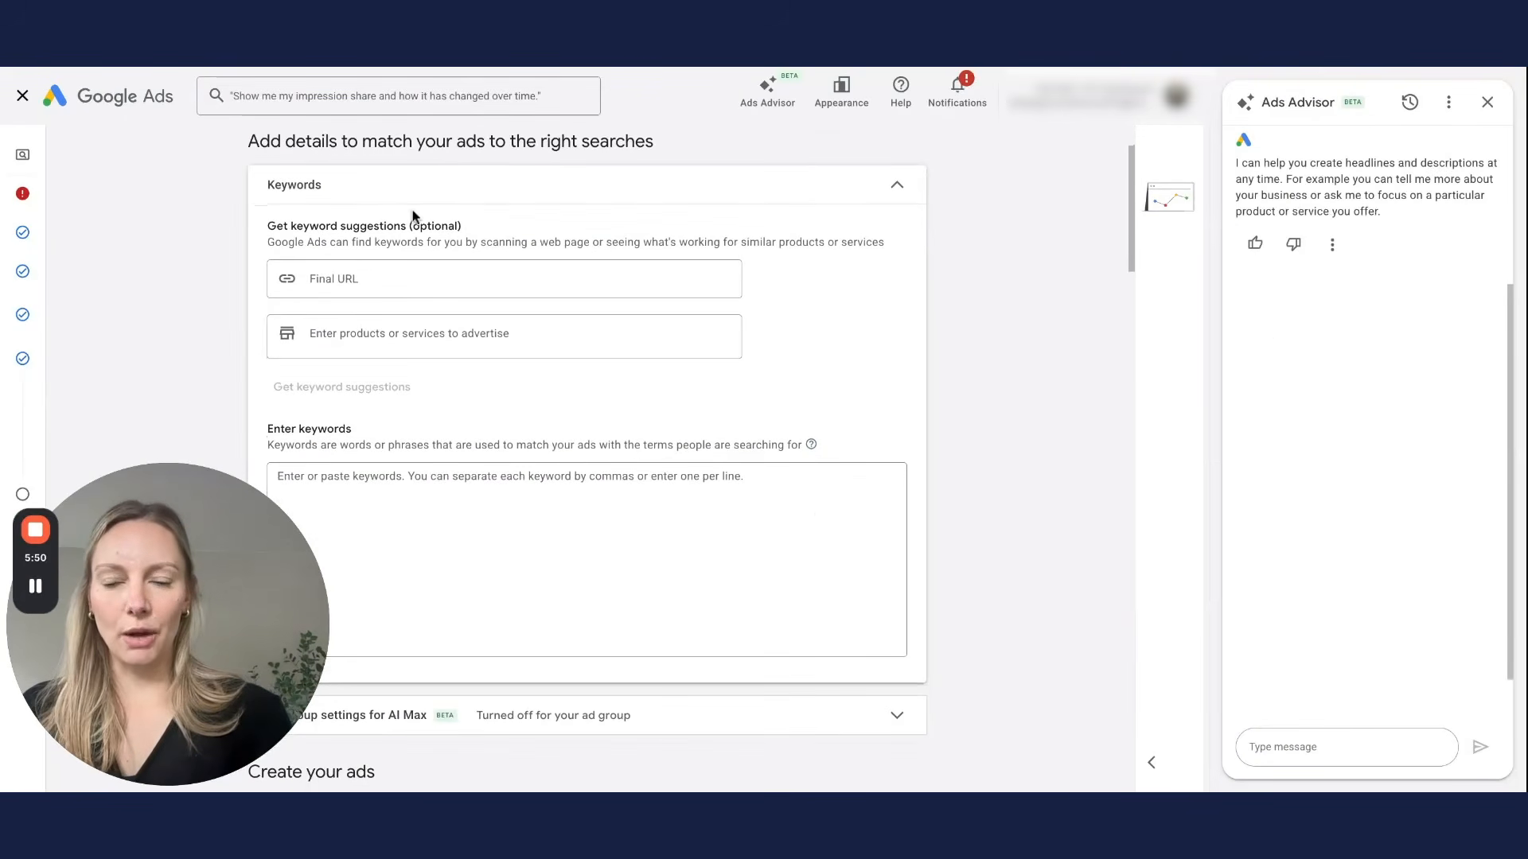
left_click(898, 187)
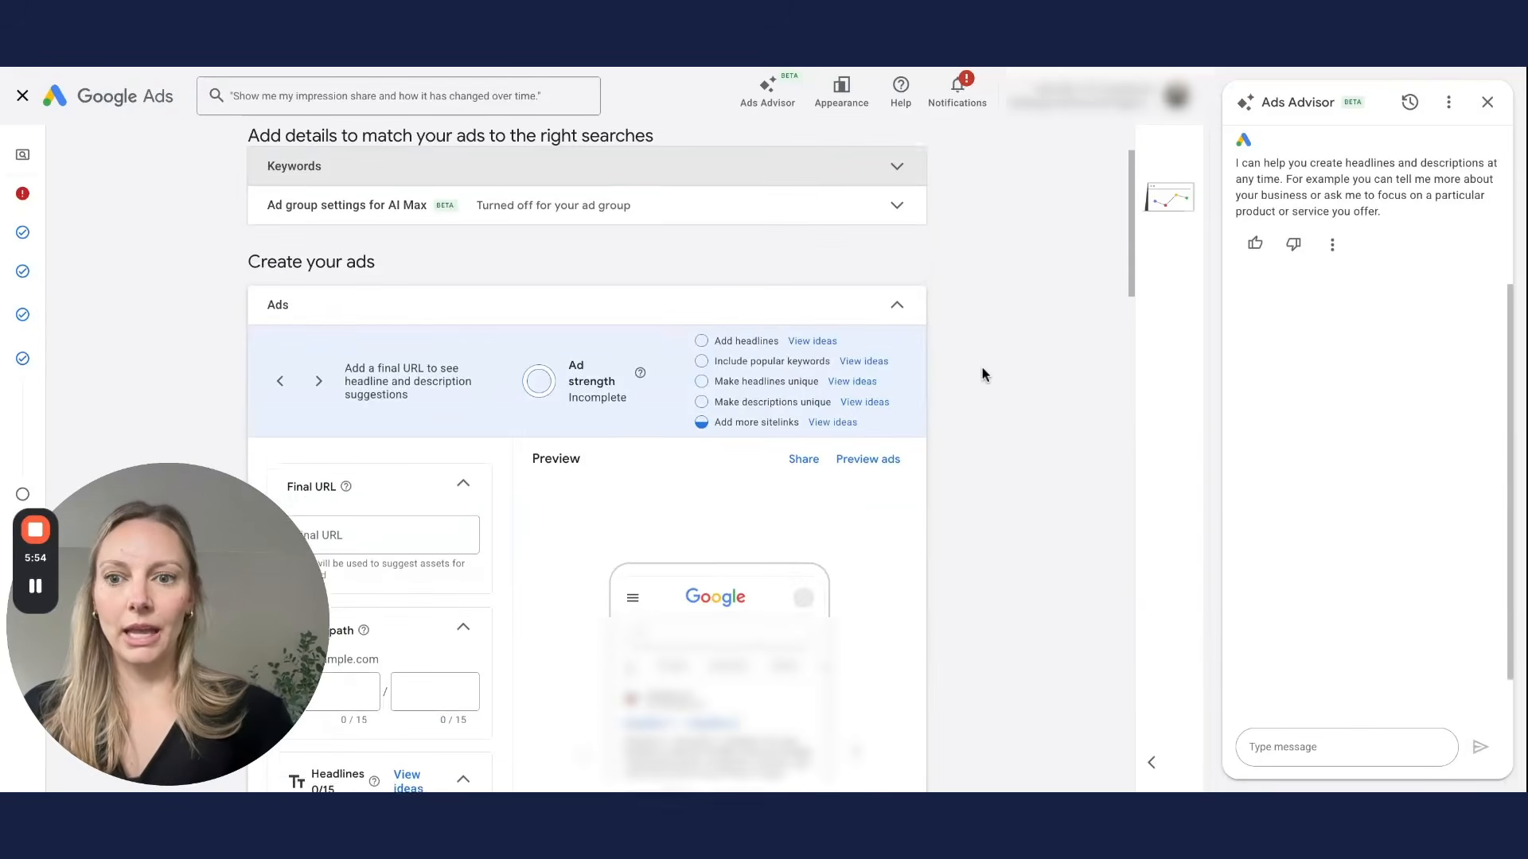
scroll(982, 370, "down", 3)
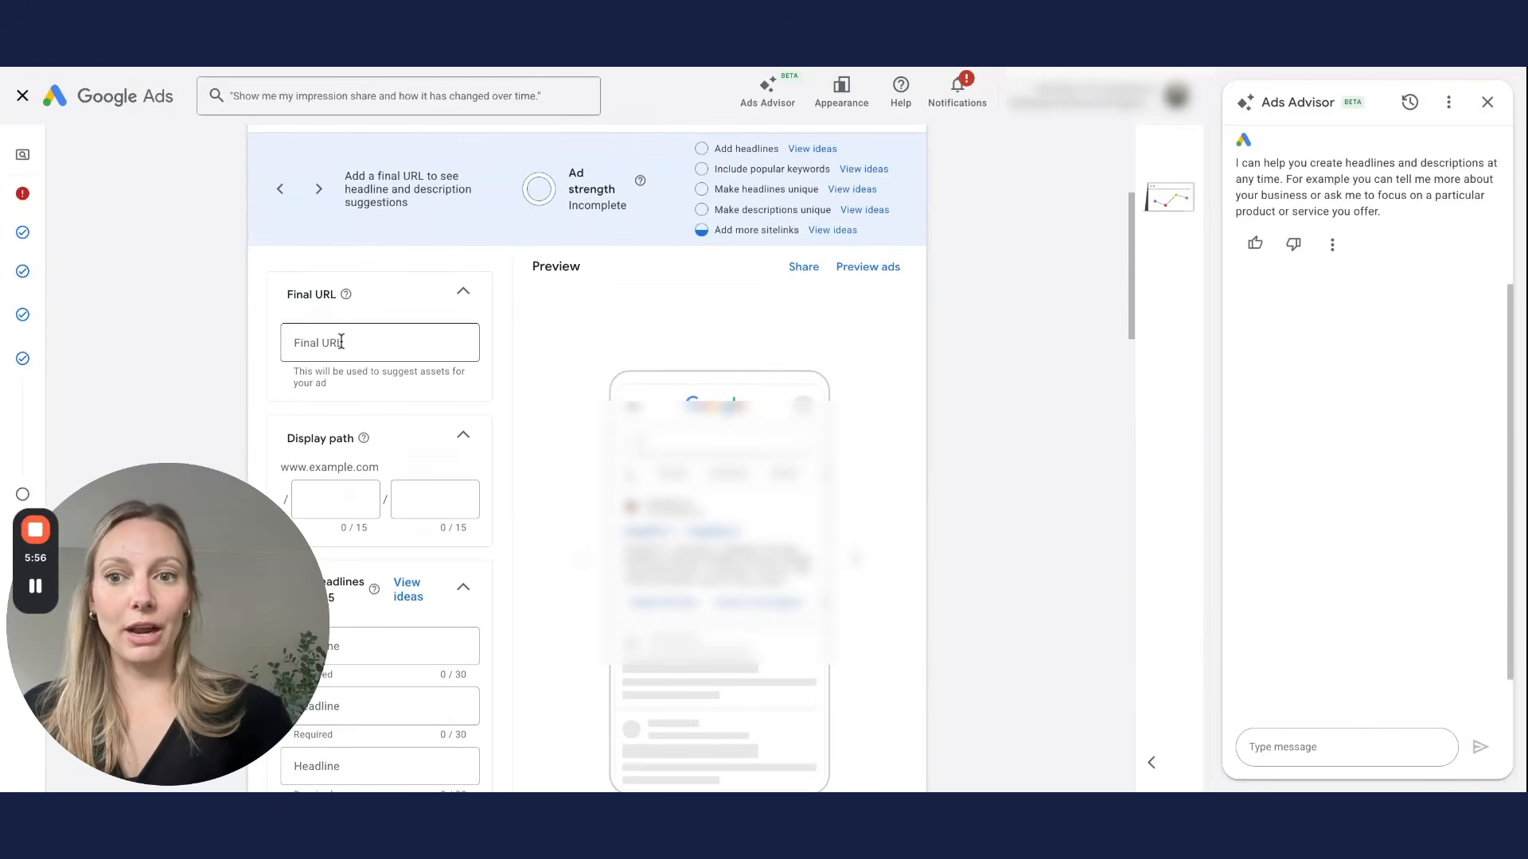
Step: Select the ad's Final URL field and scroll through the still-empty Headlines and Descriptions
left_click(345, 343)
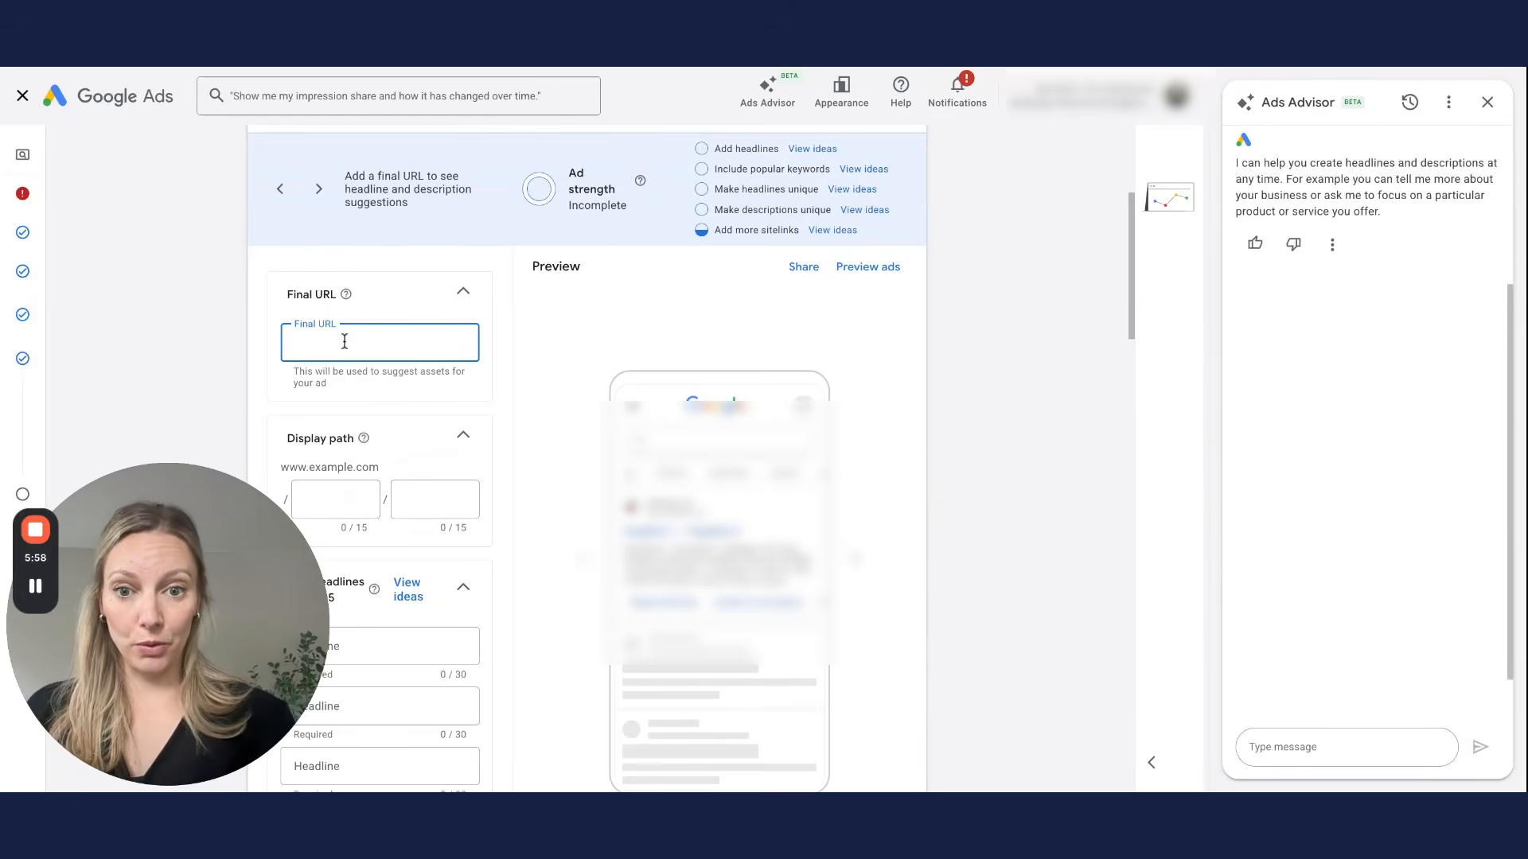
scroll(464, 426, "down", 3)
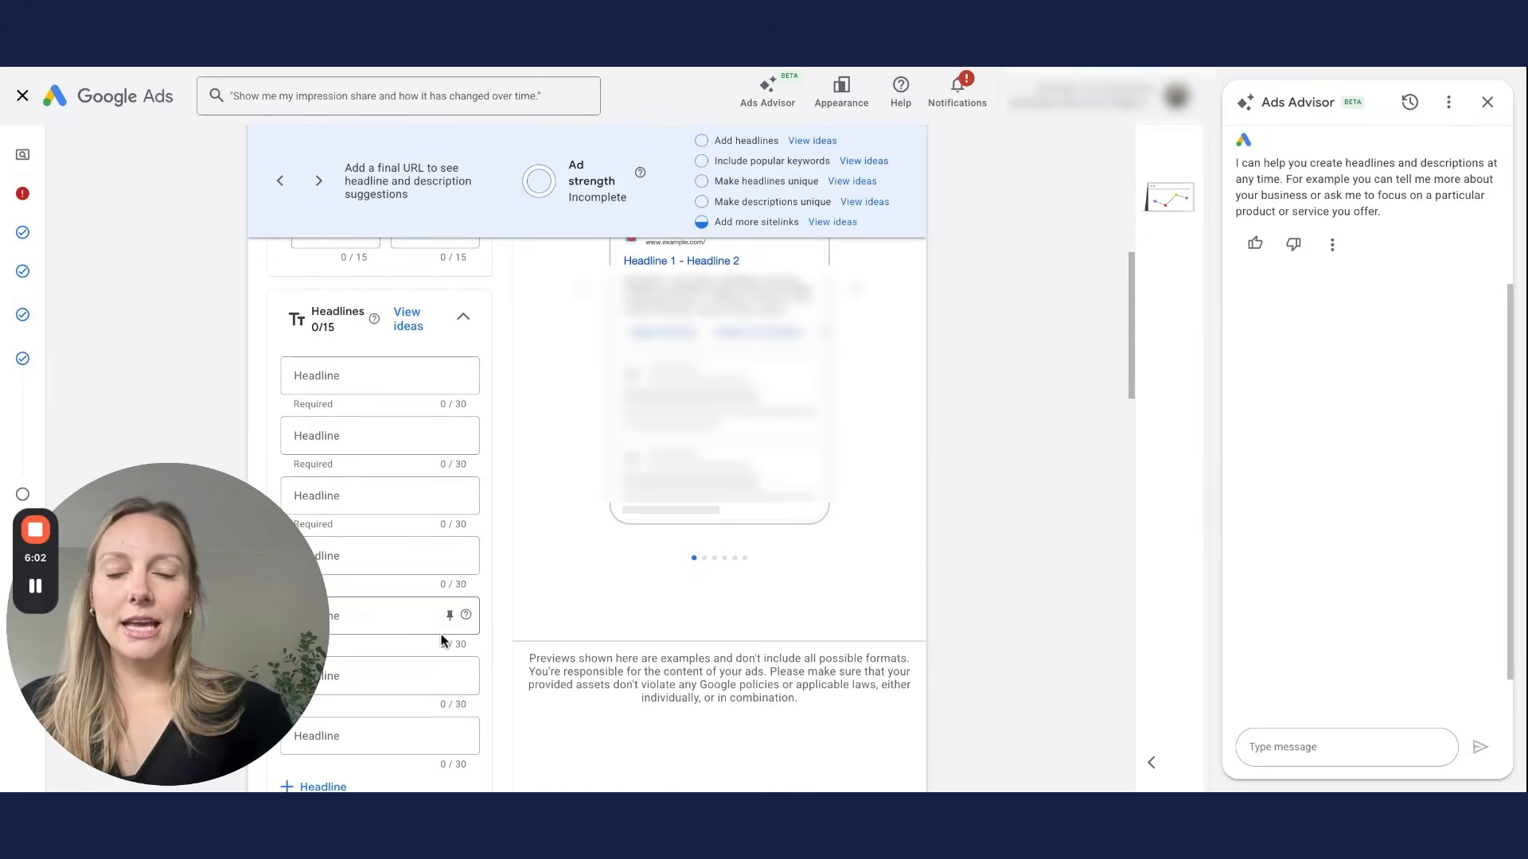
left_click(167, 752)
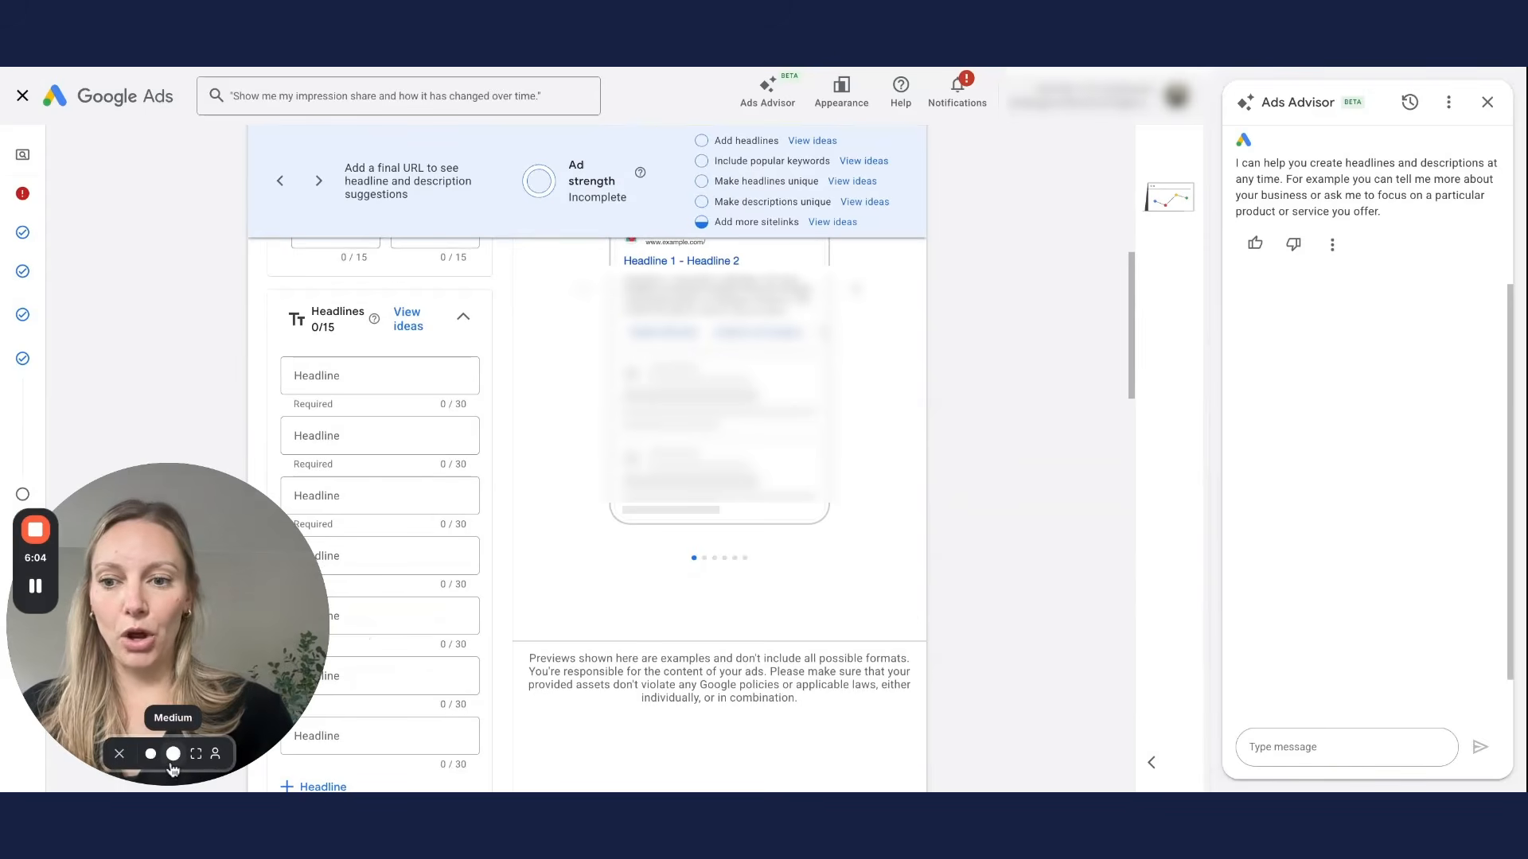
left_click(158, 763)
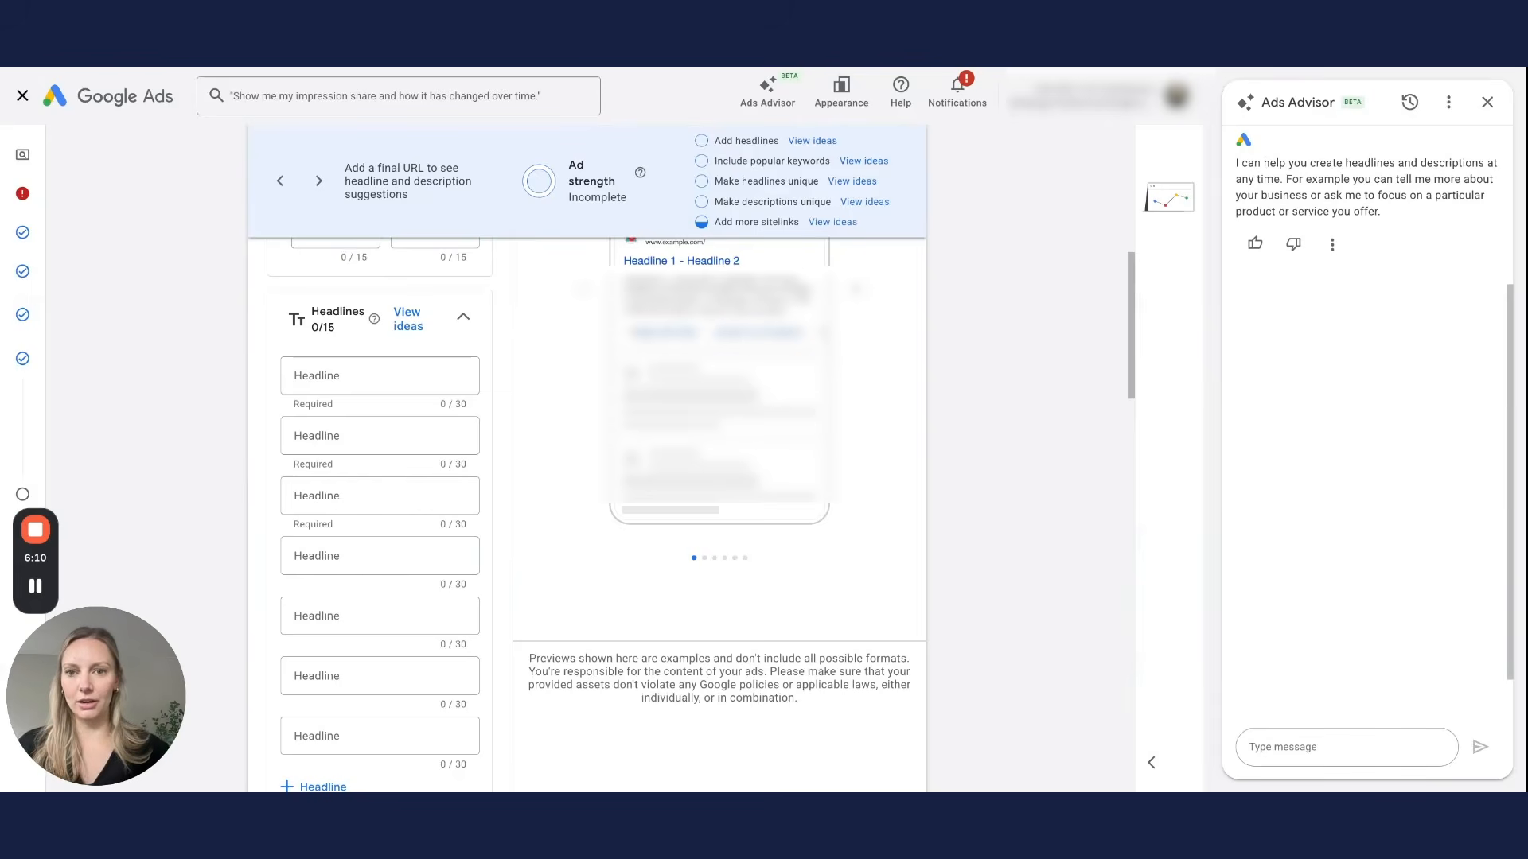
scroll(587, 477, "down", 4)
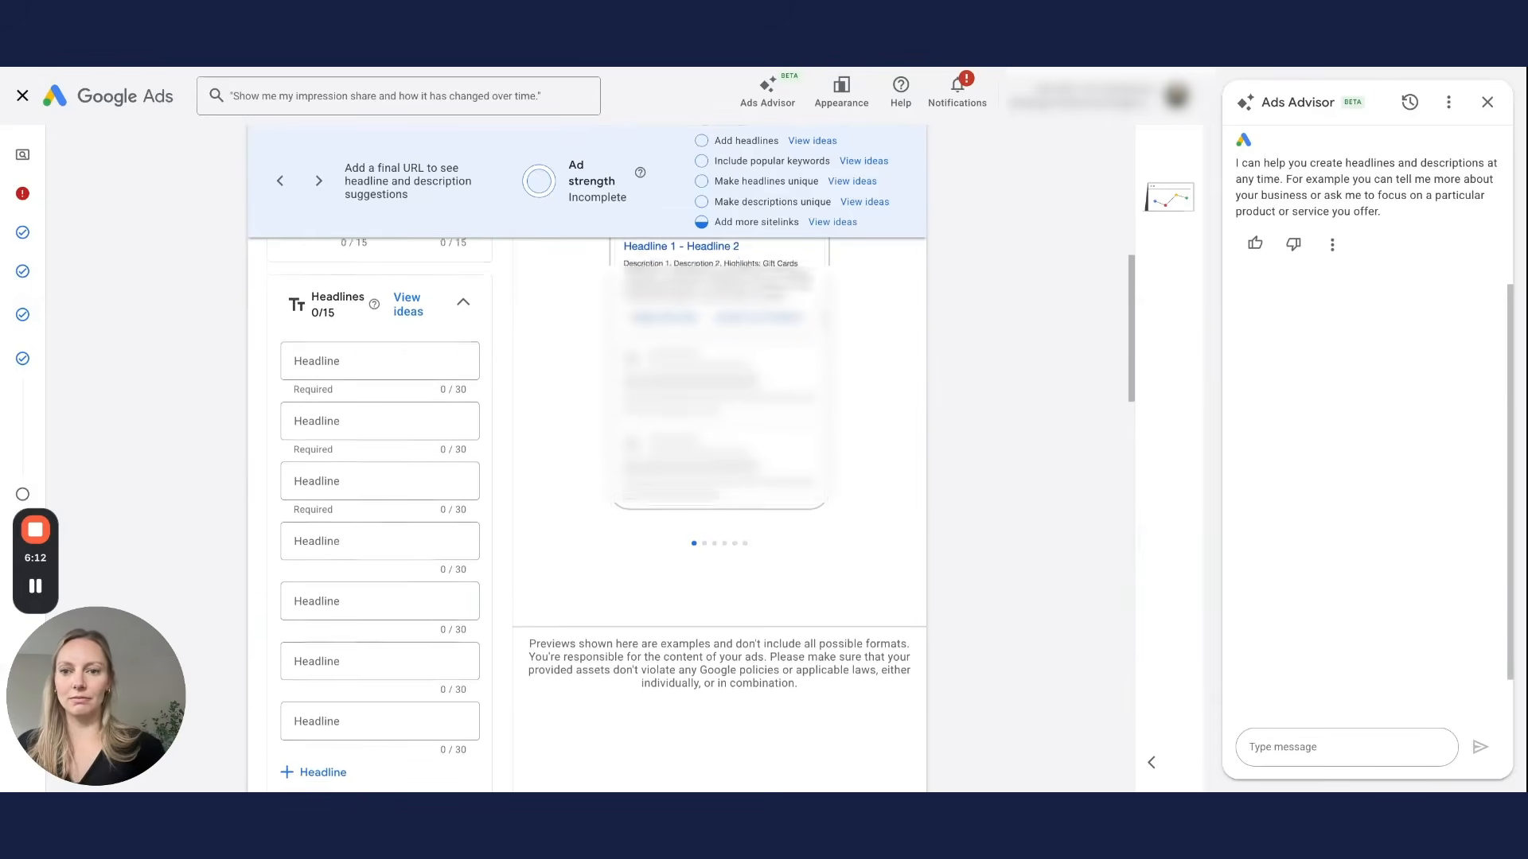
scroll(588, 514, "down", 5)
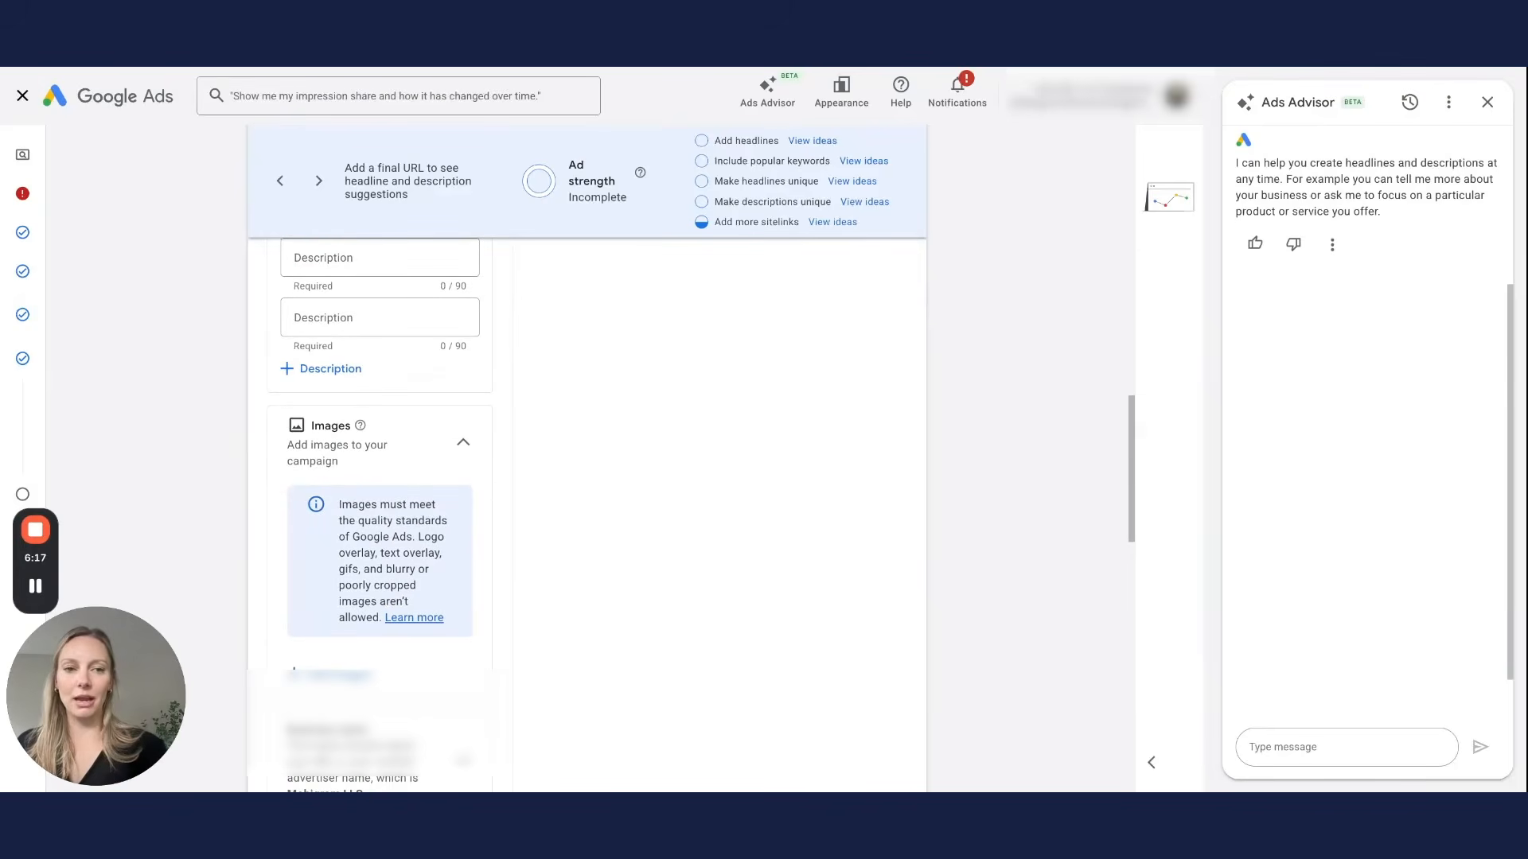
Step: Scroll past the Images and Sitelinks sections, then cancel the responsive search ad without saving
scroll(375, 409, "down", 1)
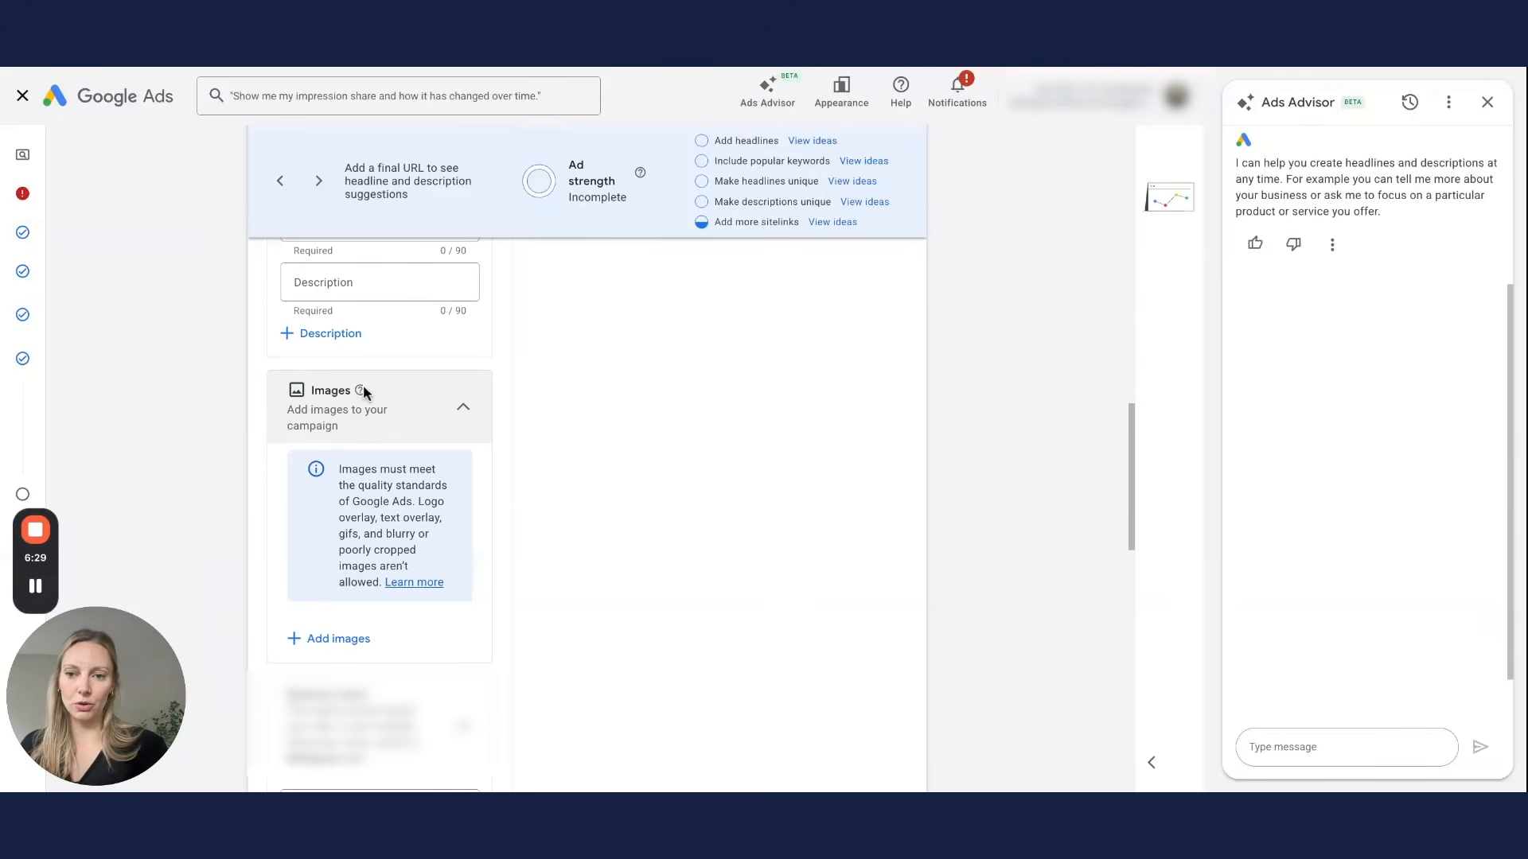
scroll(468, 659, "down", 10)
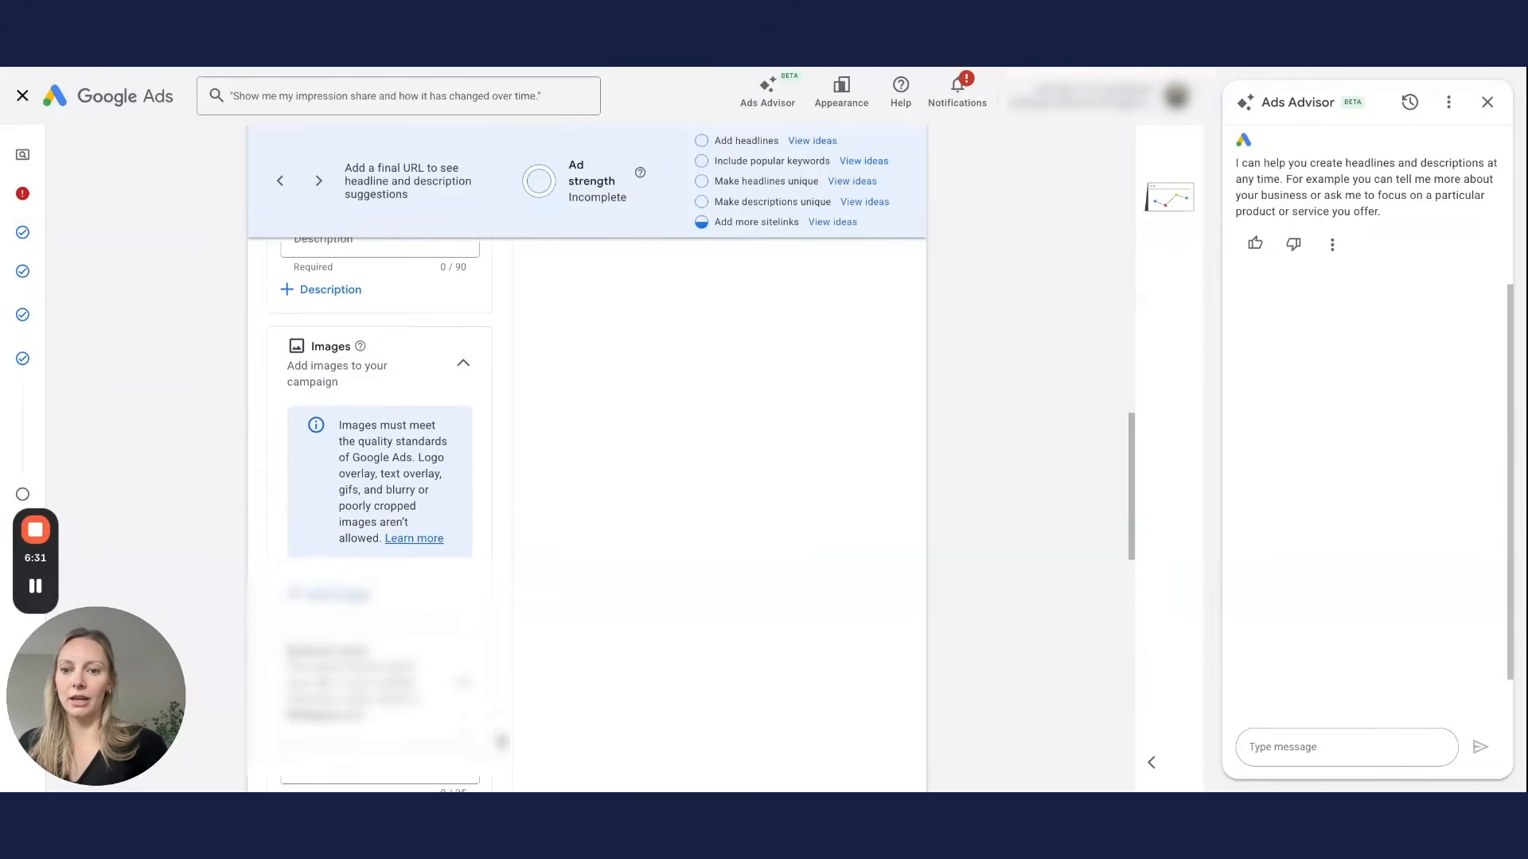
scroll(499, 740, "down", 5)
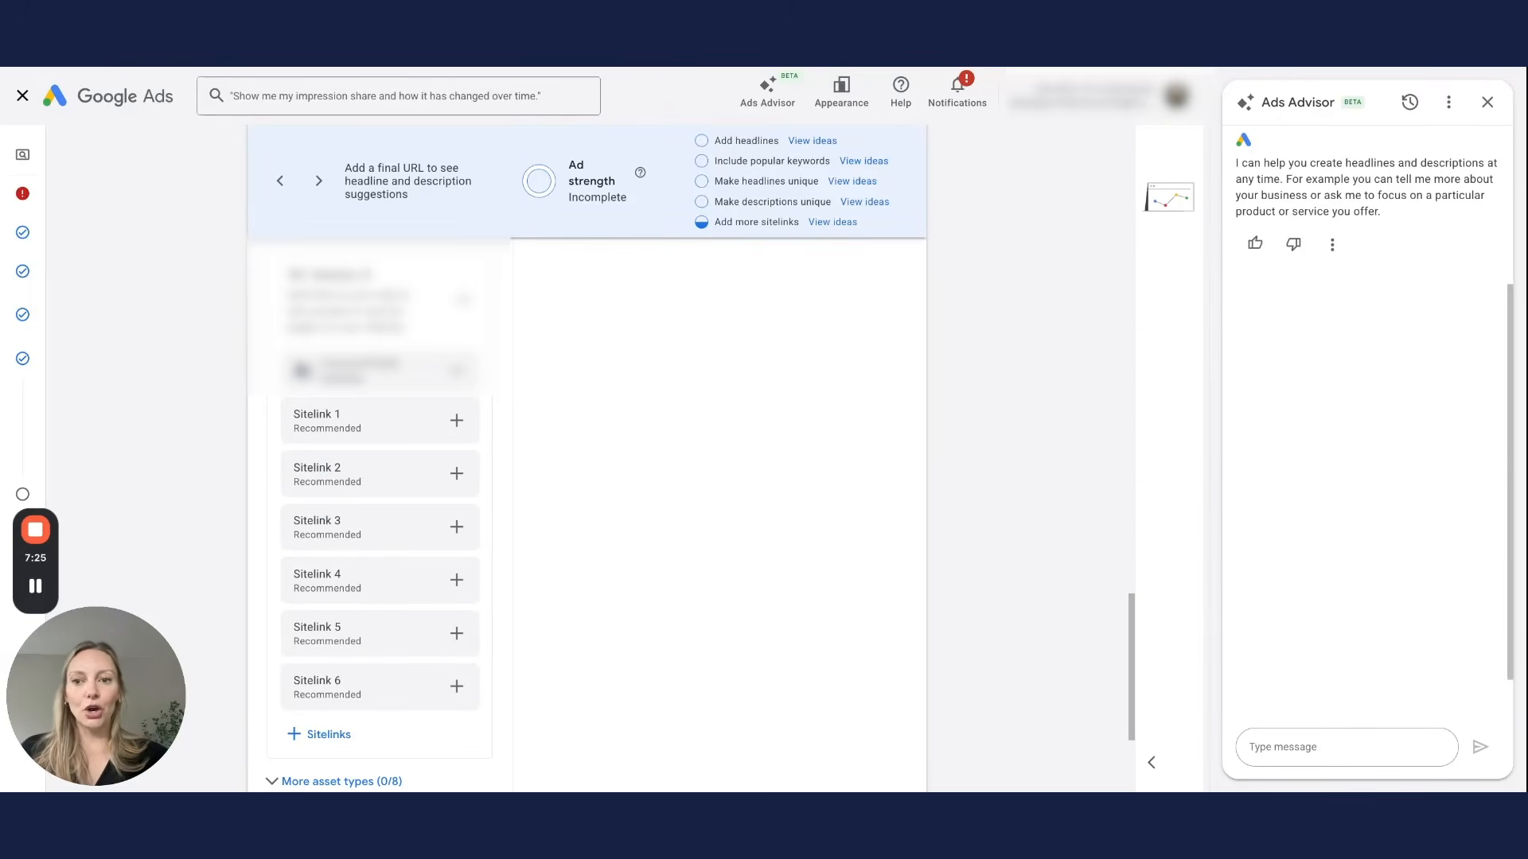
scroll(587, 517, "down", 5)
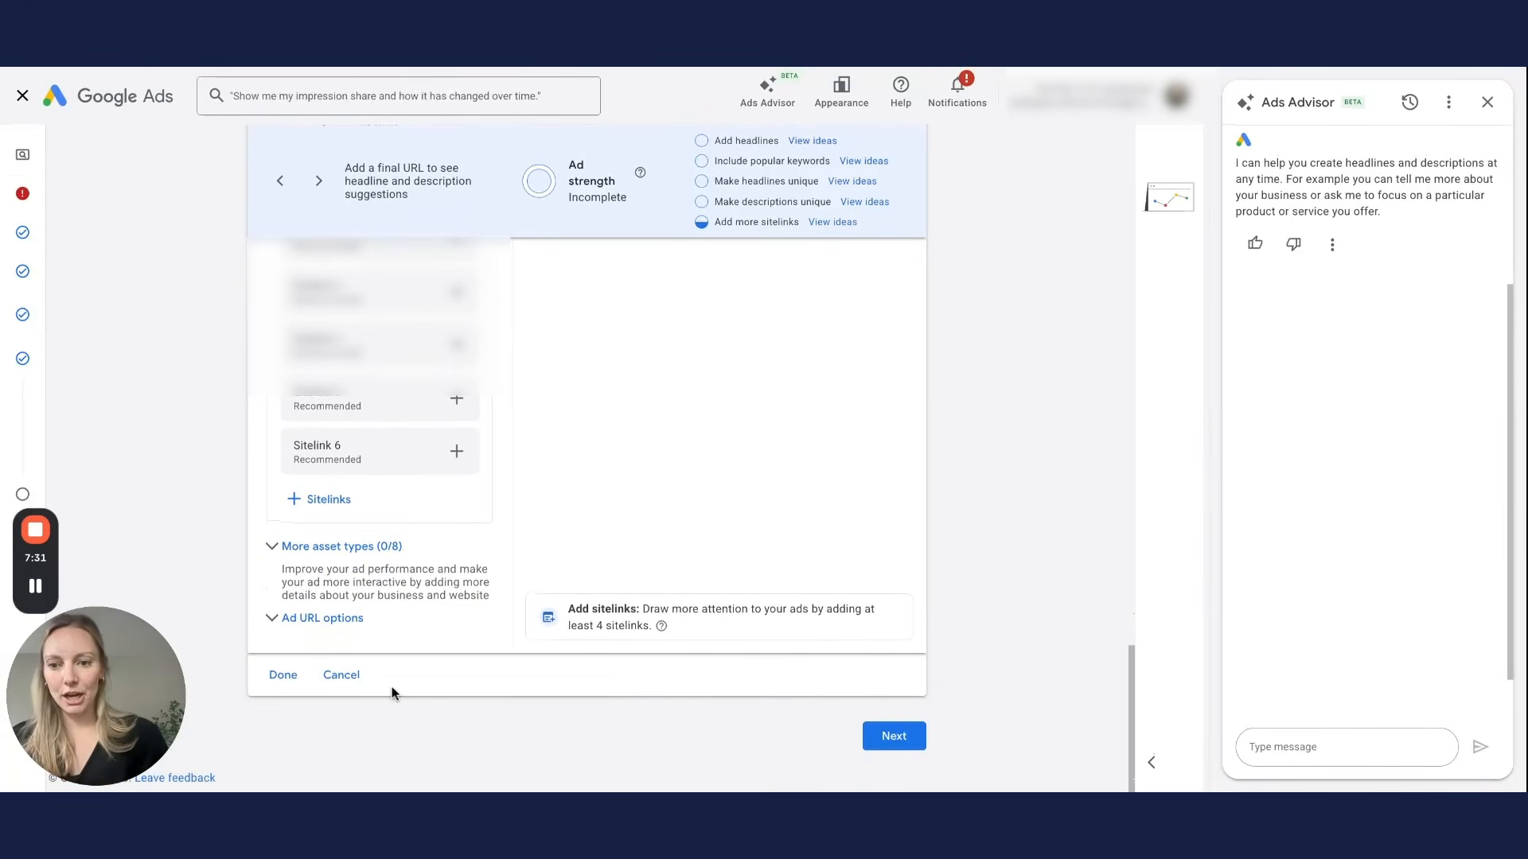
left_click(338, 678)
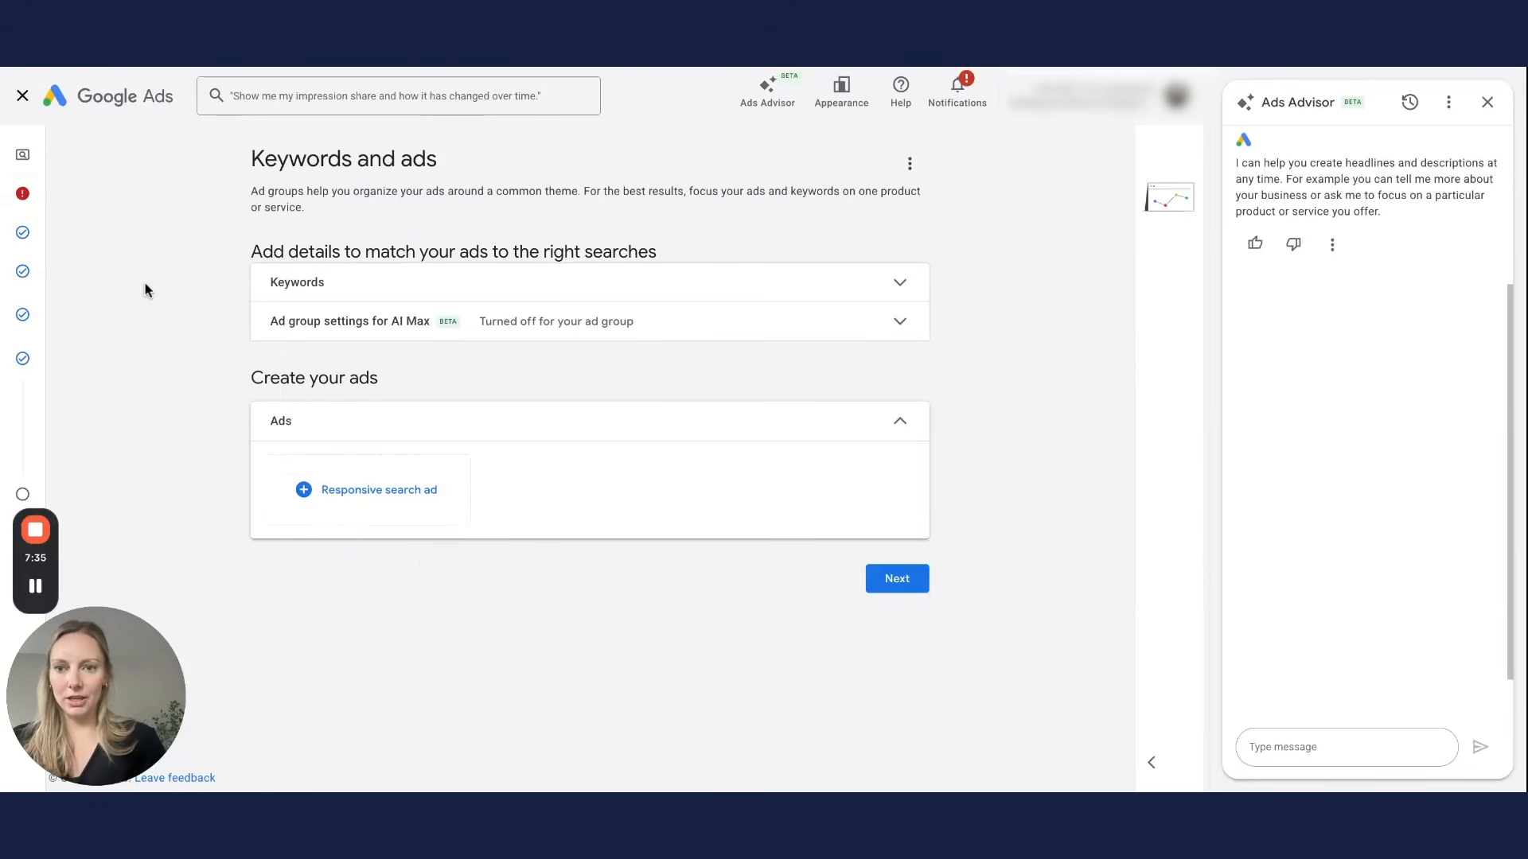
Step: Close Ads Advisor, exit campaign setup, and save the unfinished campaign as a draft
left_click(1488, 104)
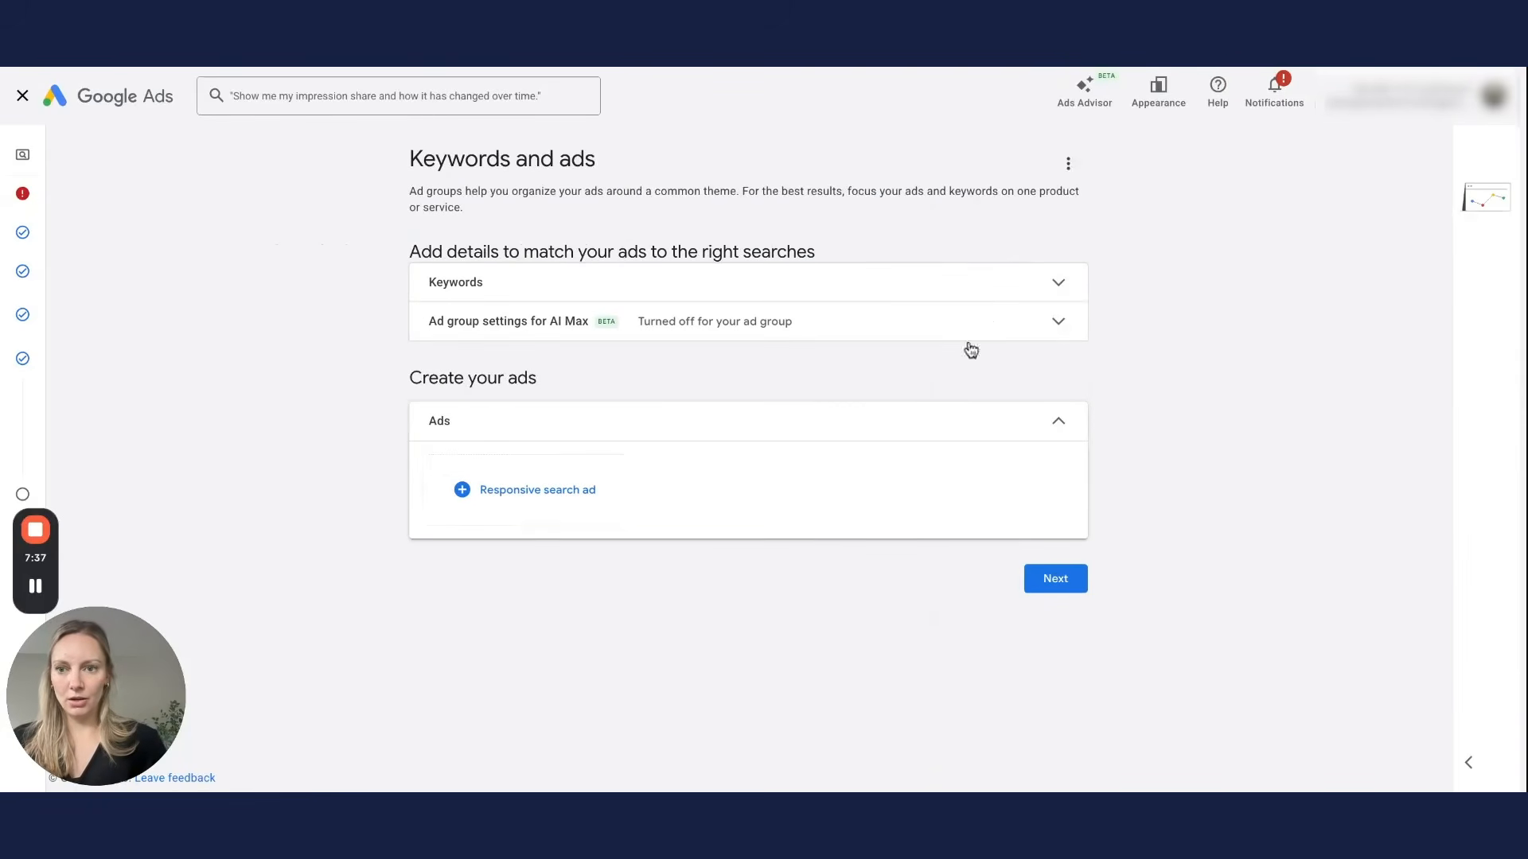
left_click(26, 97)
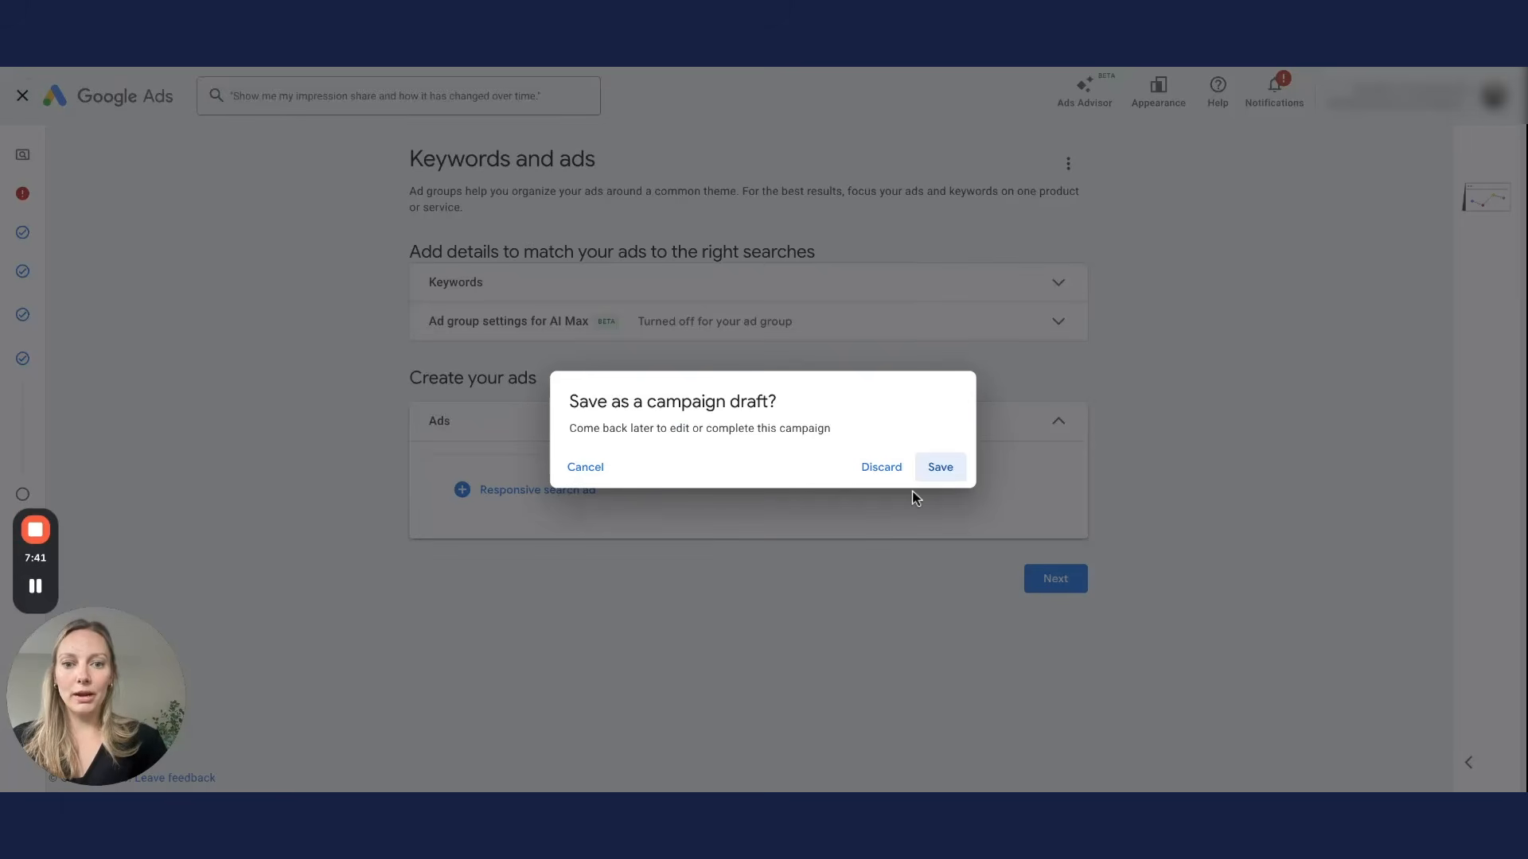
left_click(884, 475)
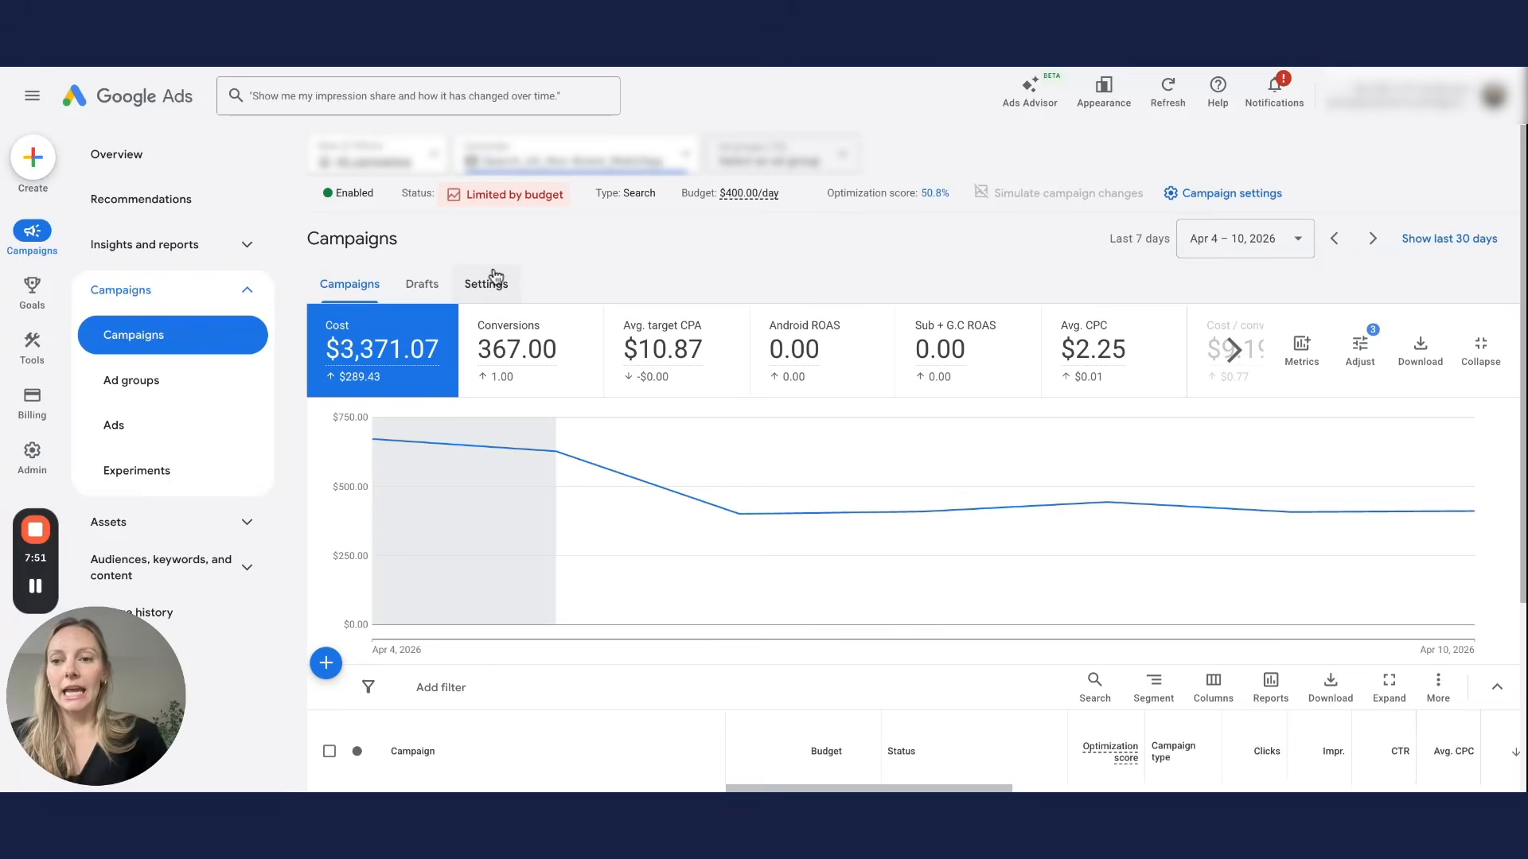
left_click(222, 246)
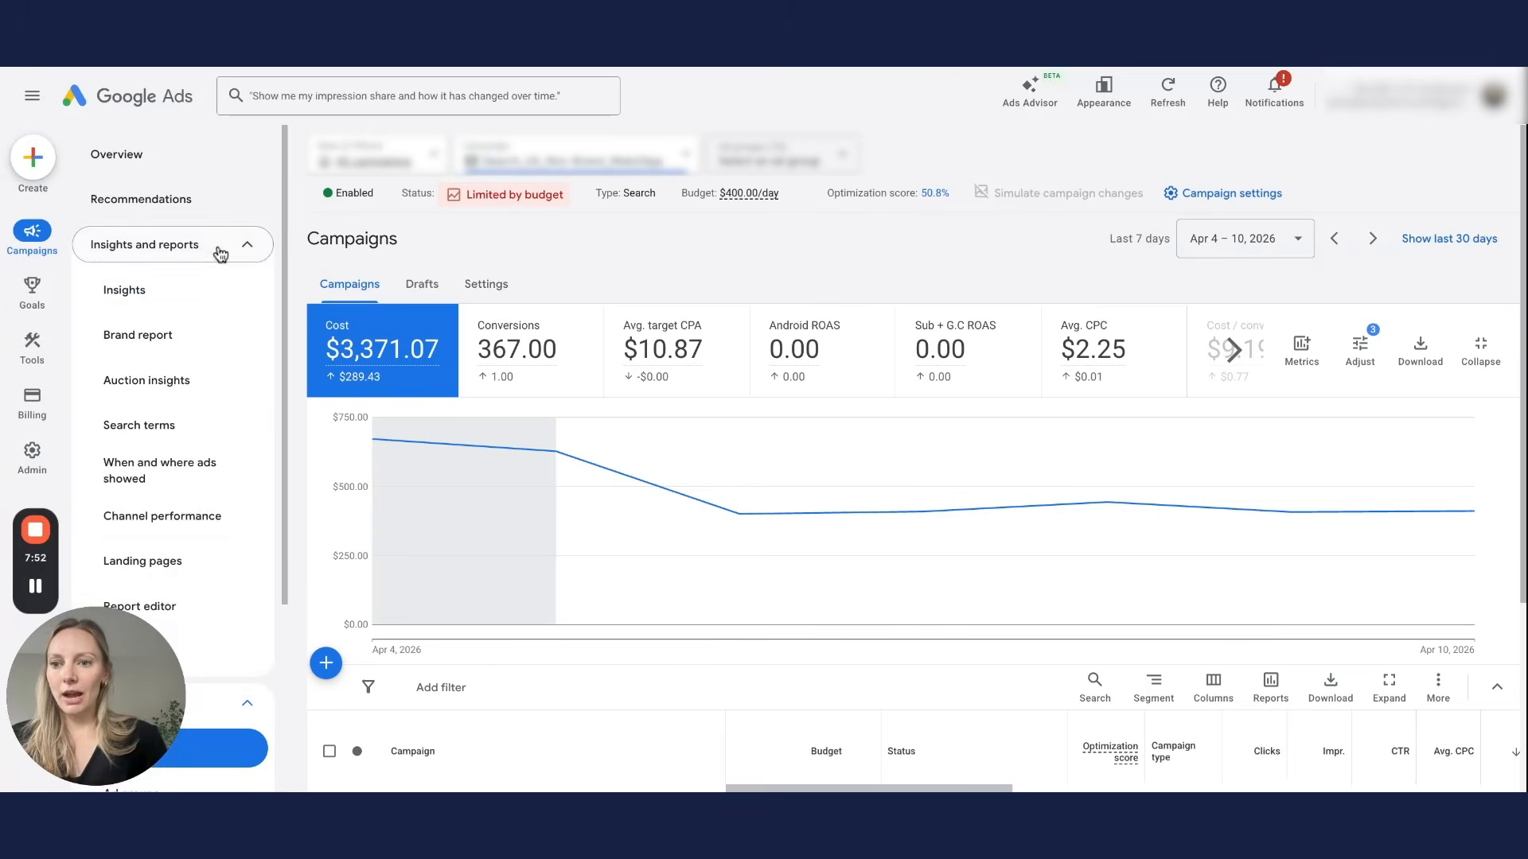
Step: View the Devices breakdown of When and where ads showed, showing computers at -100% bid adjustment
left_click(197, 481)
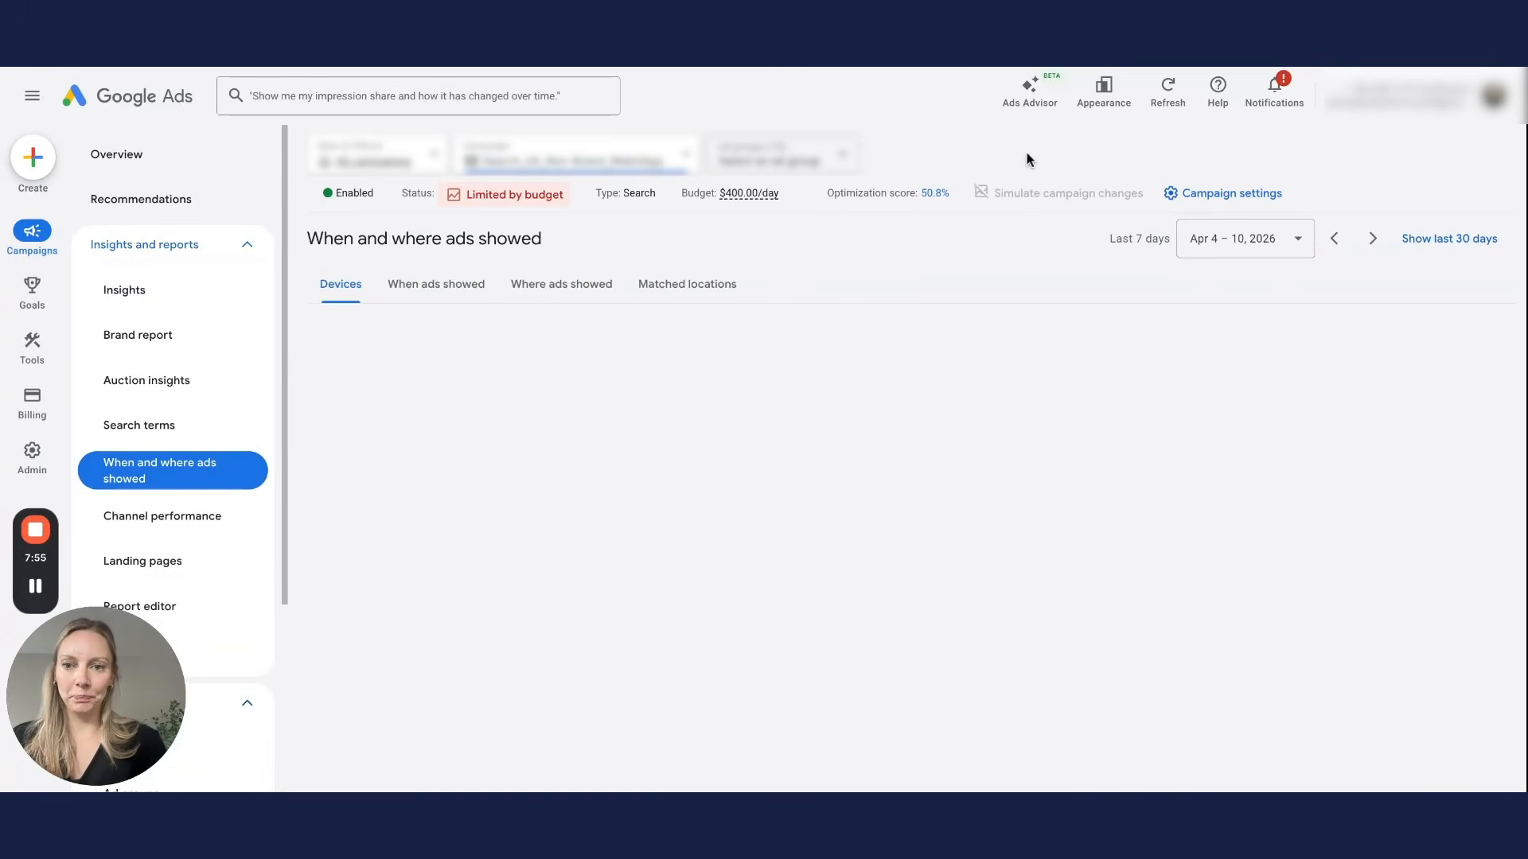
left_click(558, 284)
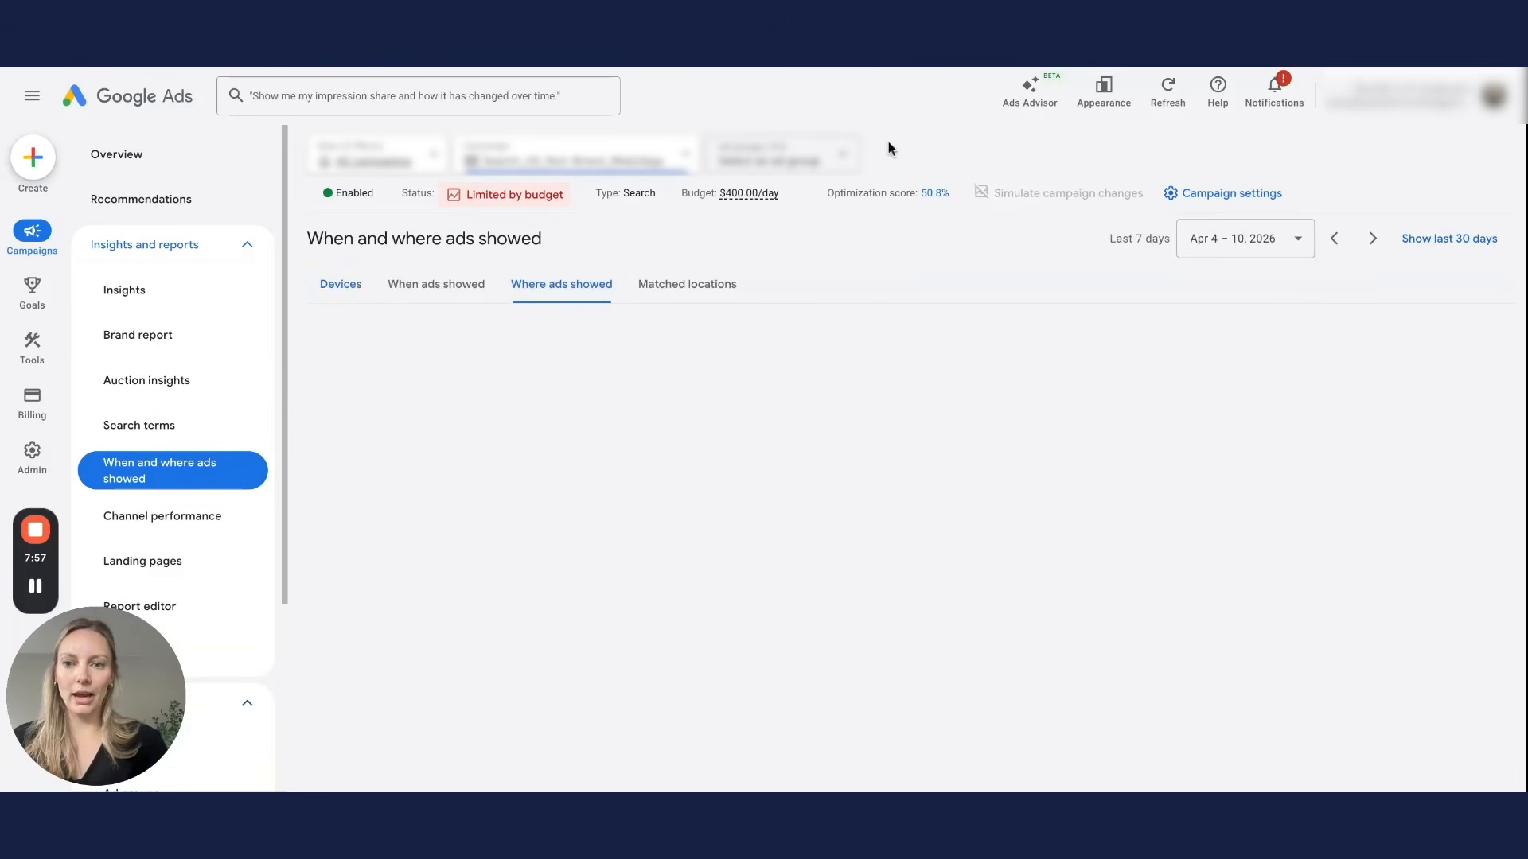
left_click(333, 285)
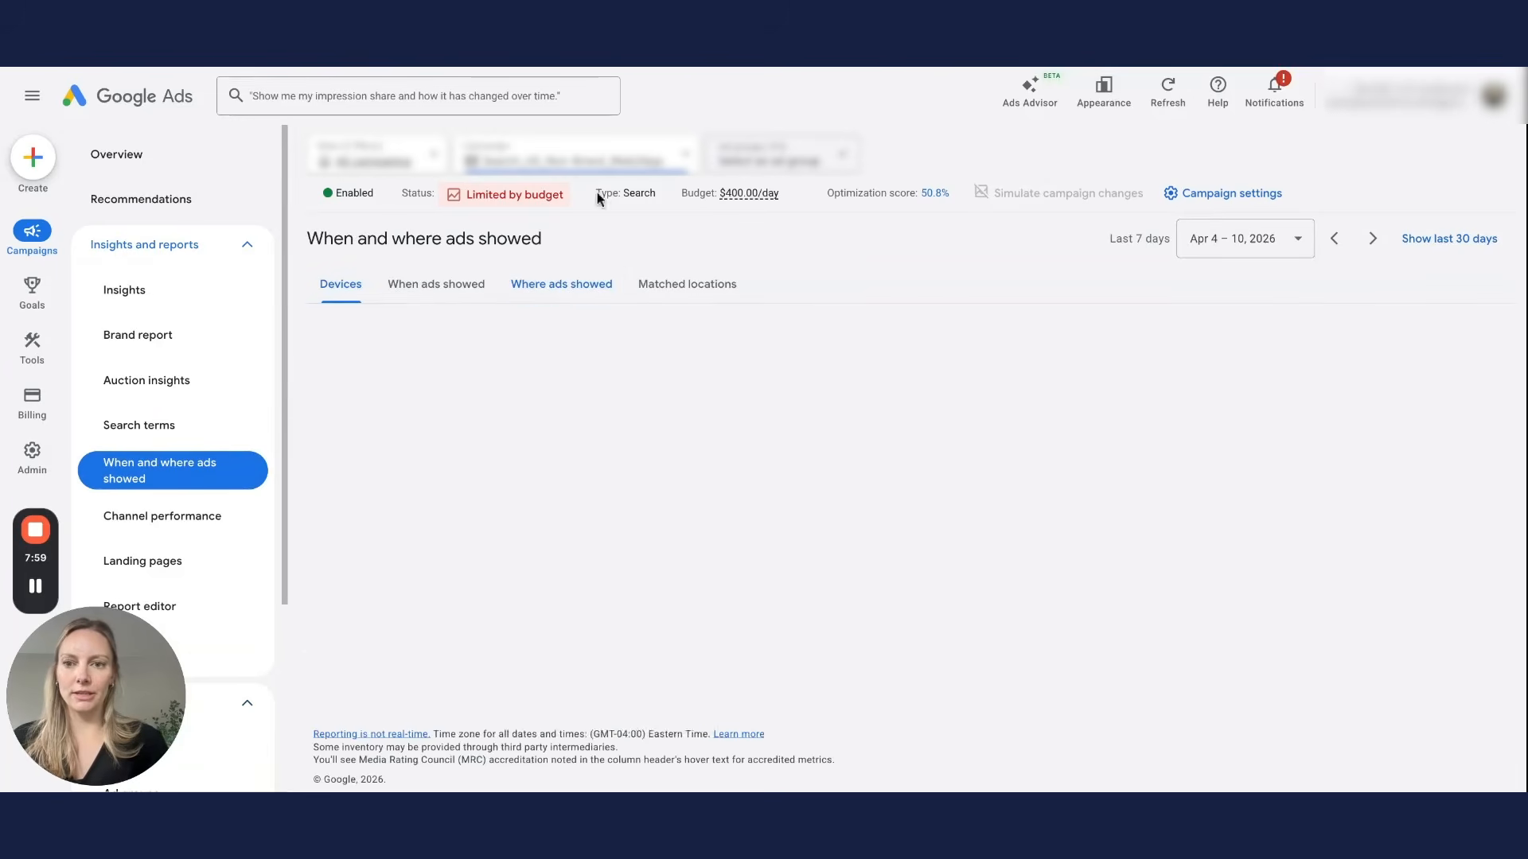
scroll(910, 556, "down", 1)
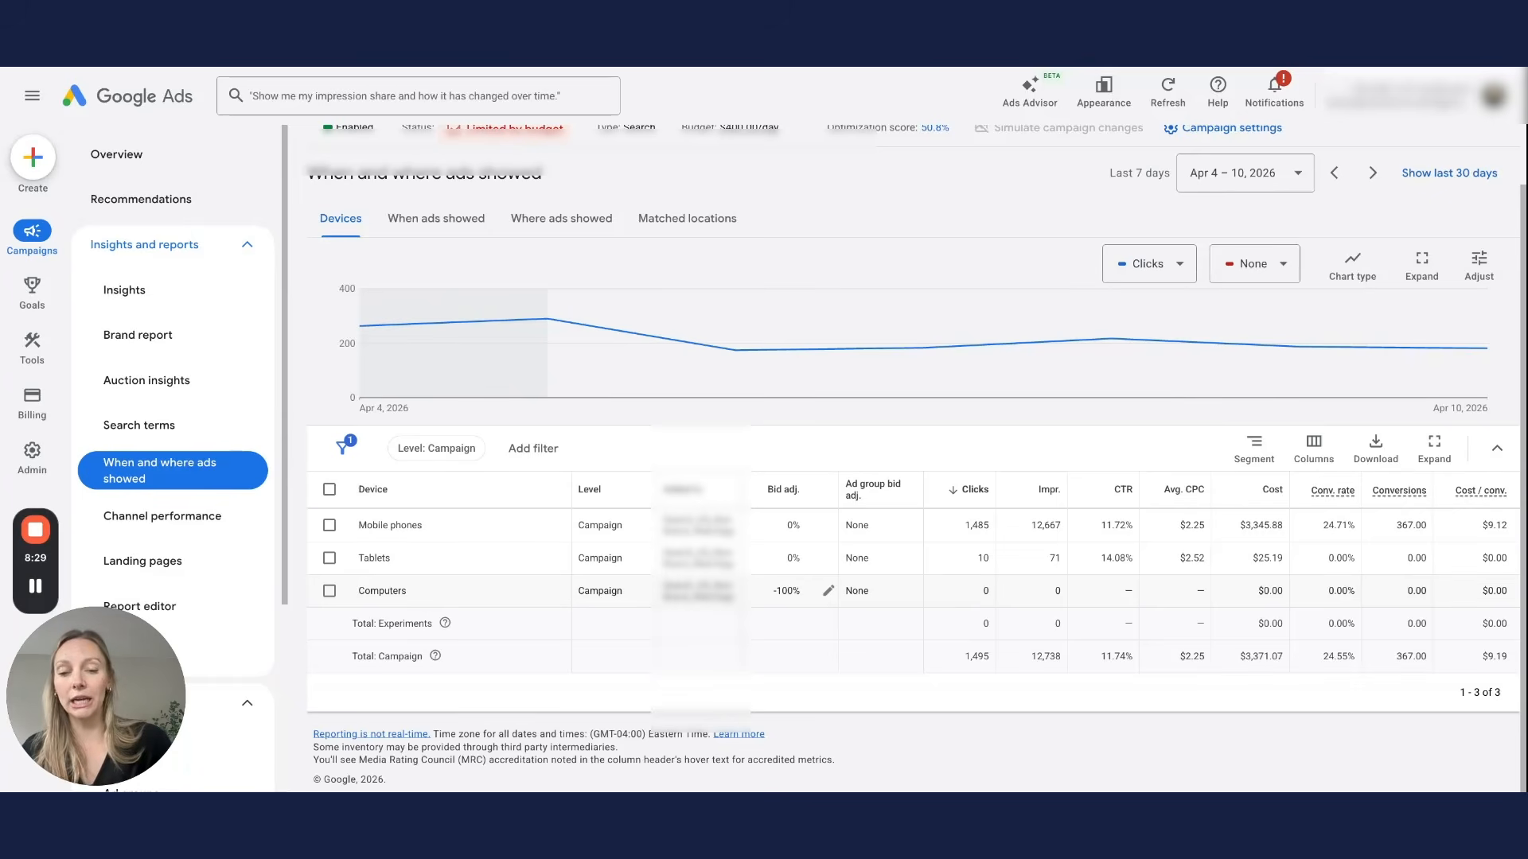
left_click(828, 590)
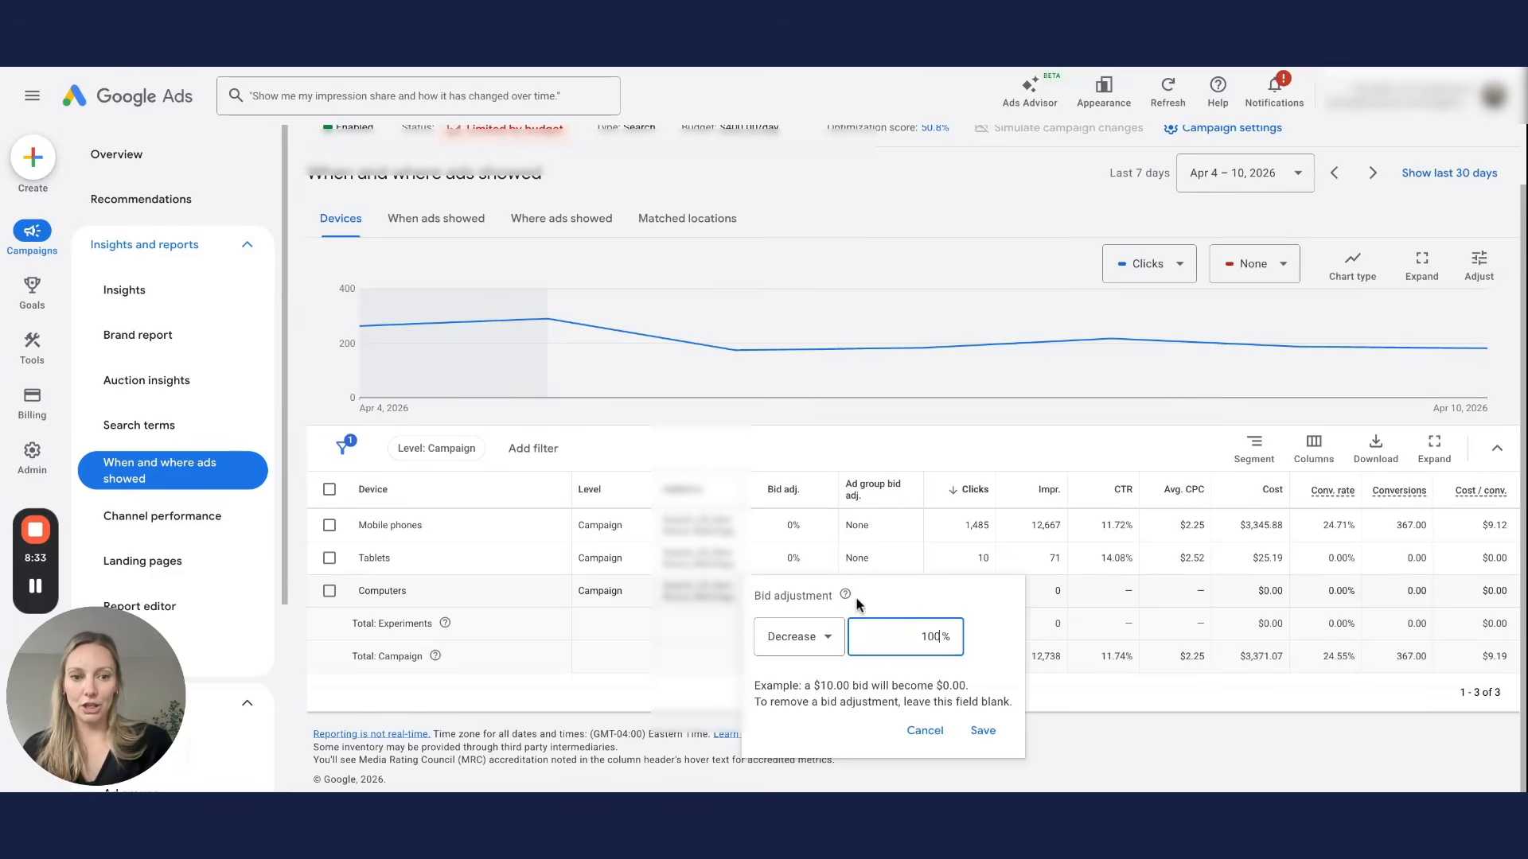
left_click(813, 637)
left_click(818, 690)
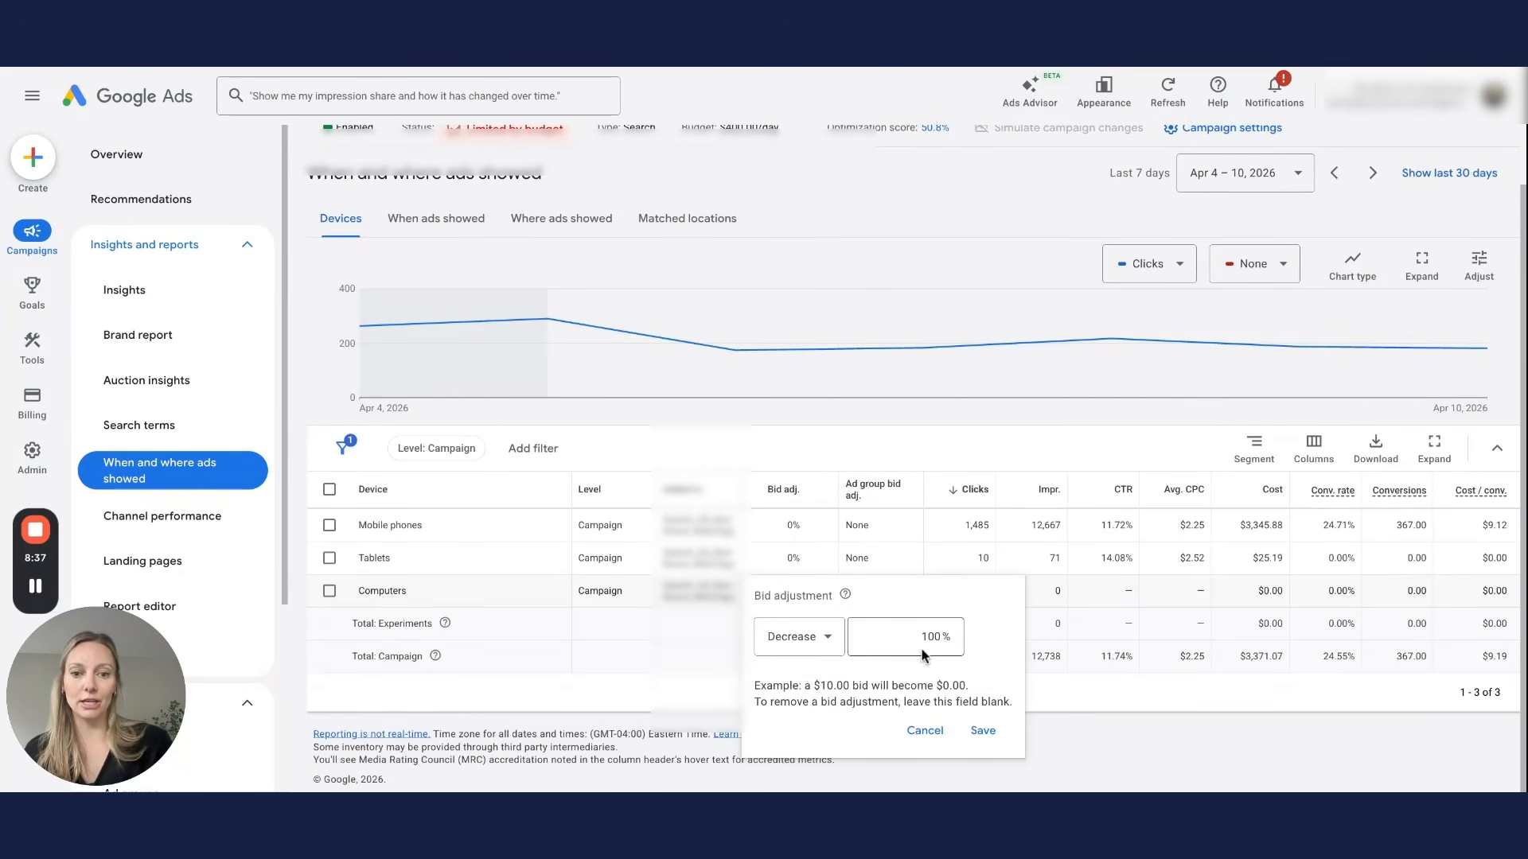
left_click(923, 732)
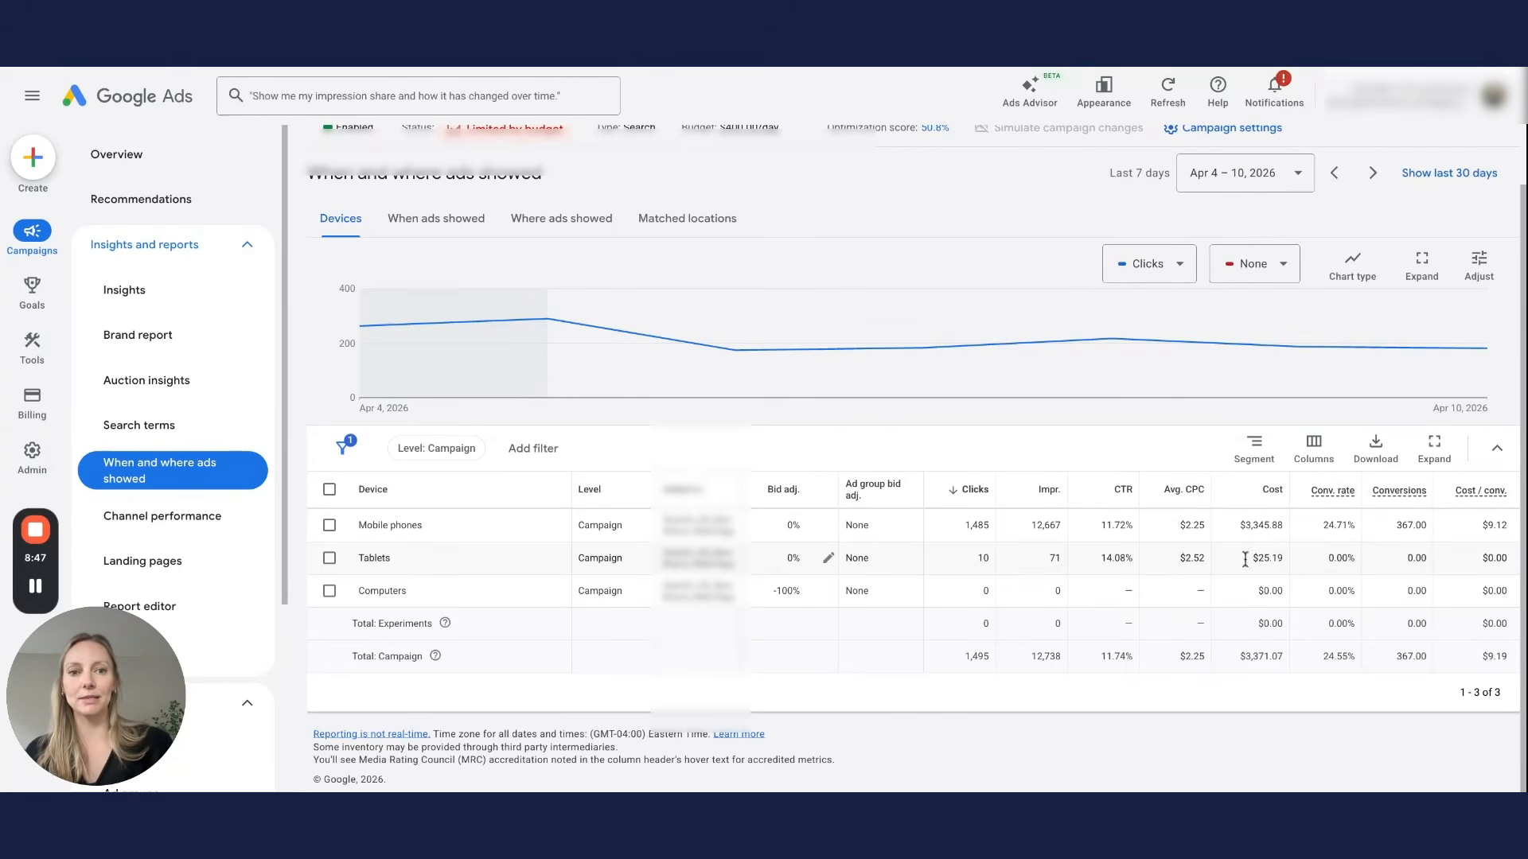
scroll(1067, 491, "up", 1)
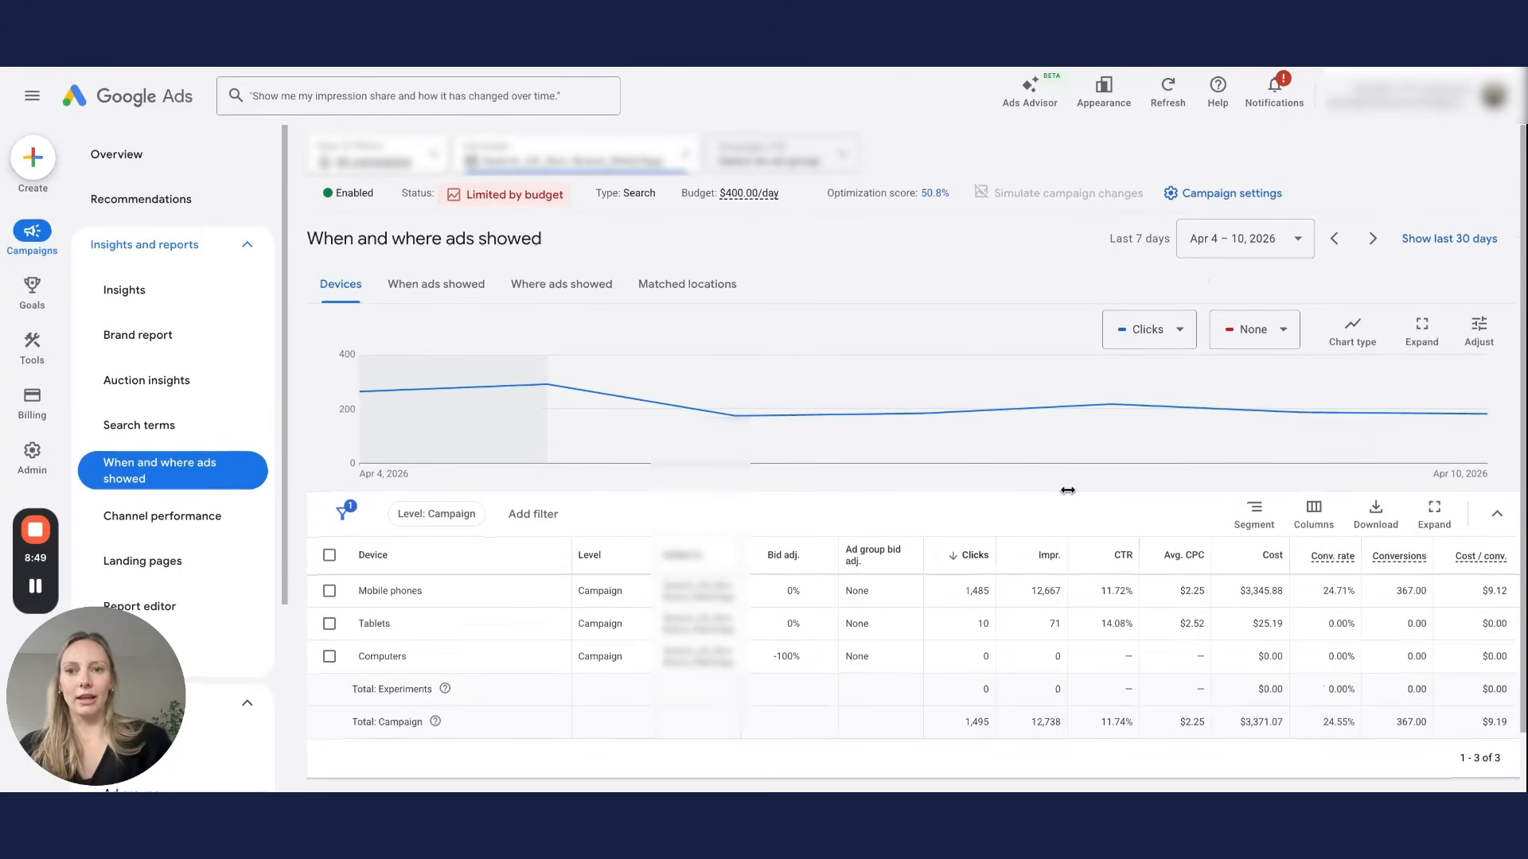